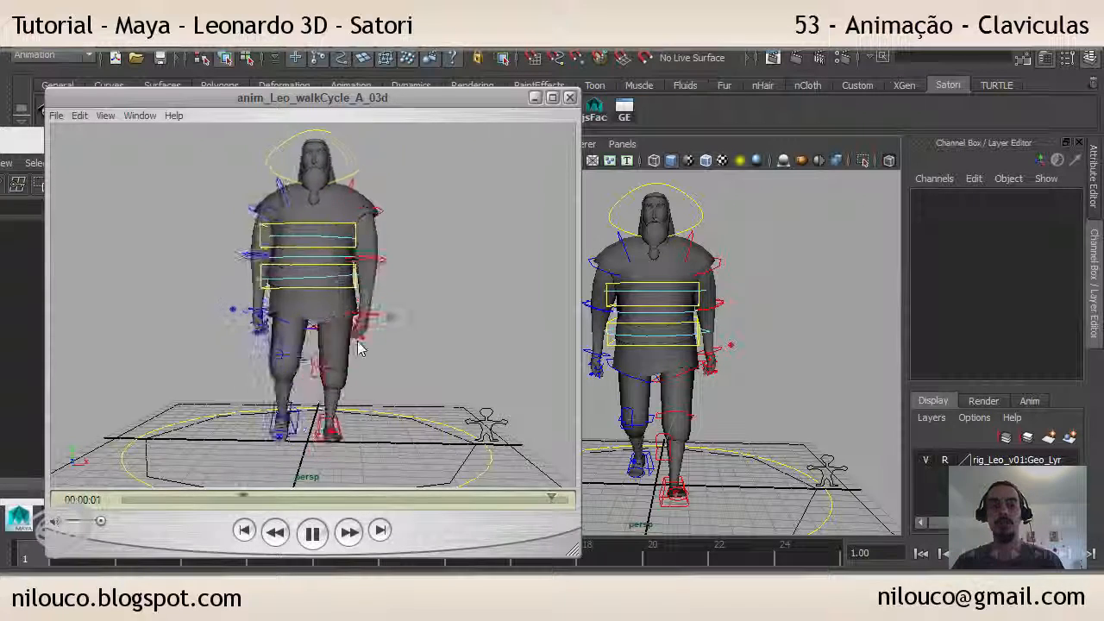
Stop and close the walk cycle preview, then select both arm clavicle controls for rotation
click(312, 533)
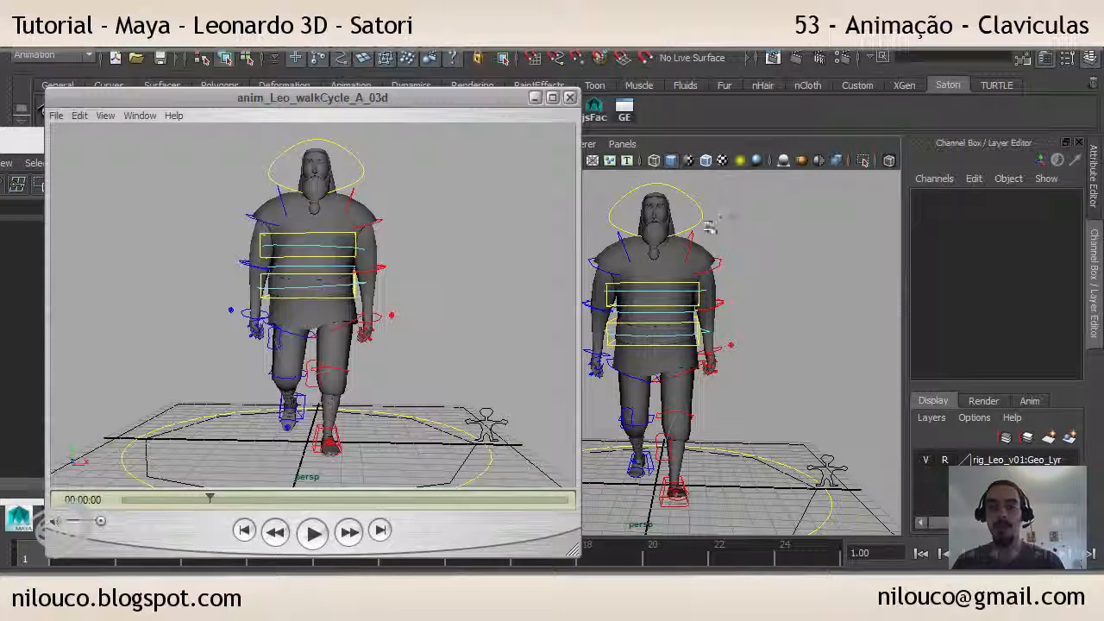
click(570, 96)
click(636, 244)
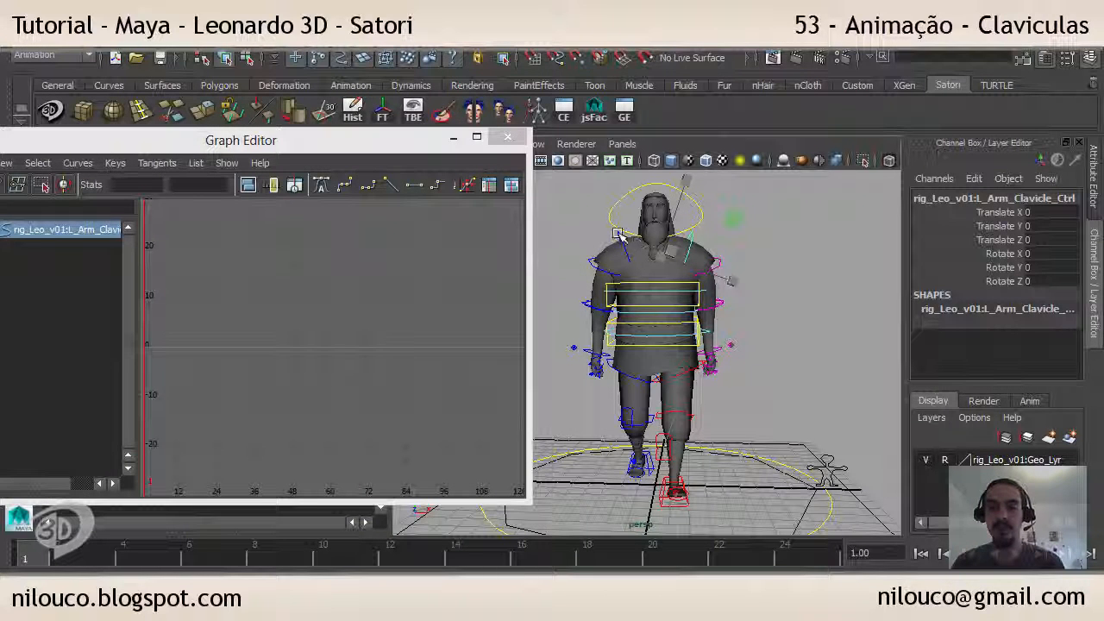
shift+click(617, 233)
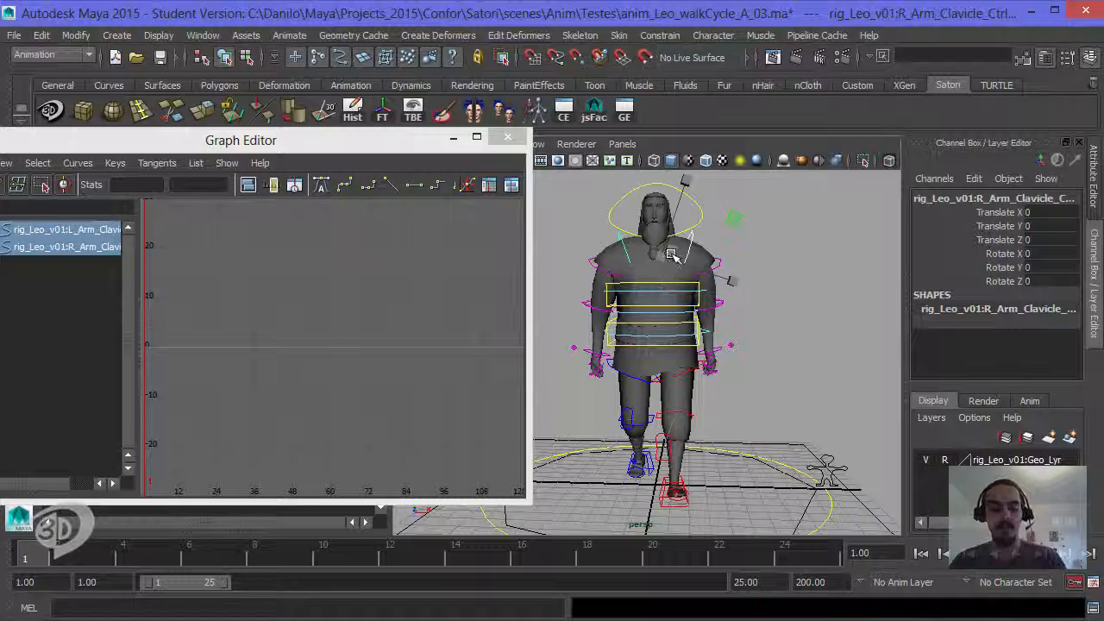
key(e)
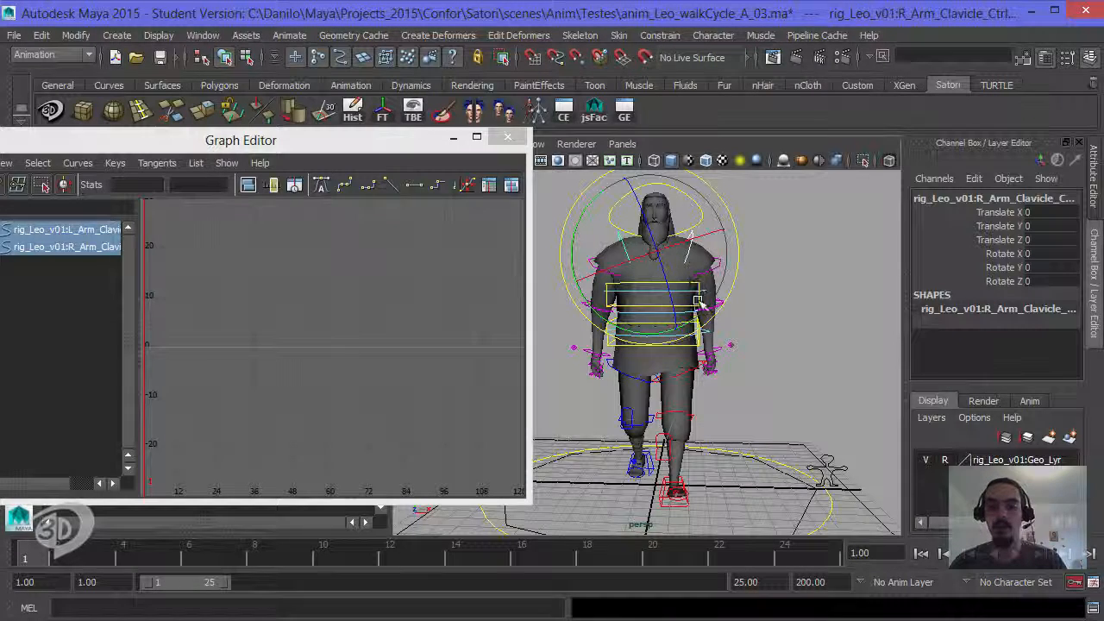
alt+drag(780, 340, 726, 345)
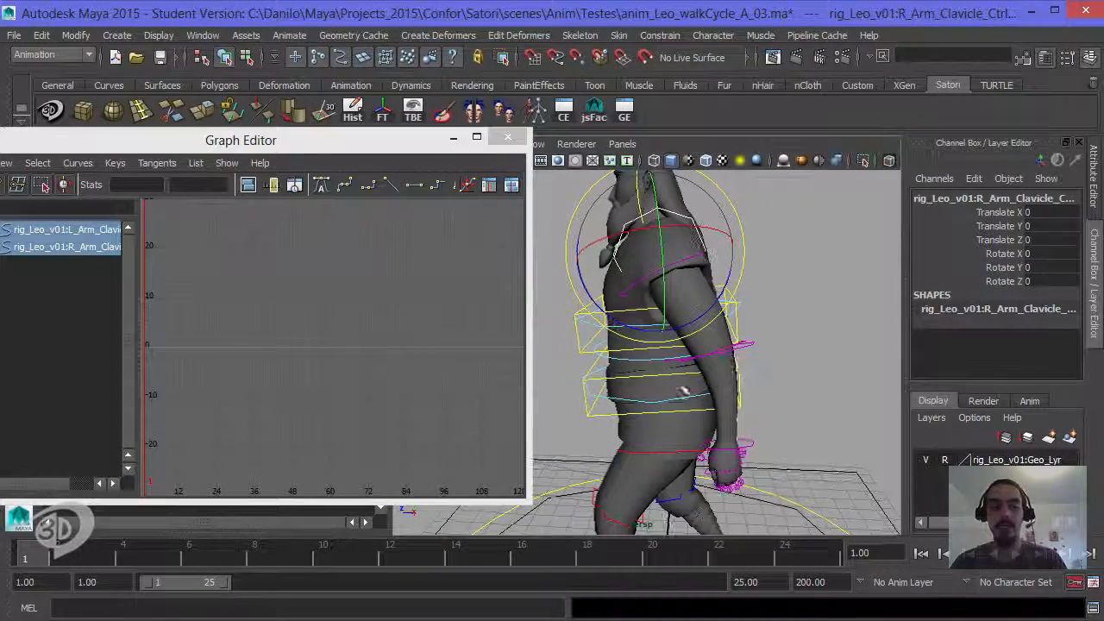
click(423, 558)
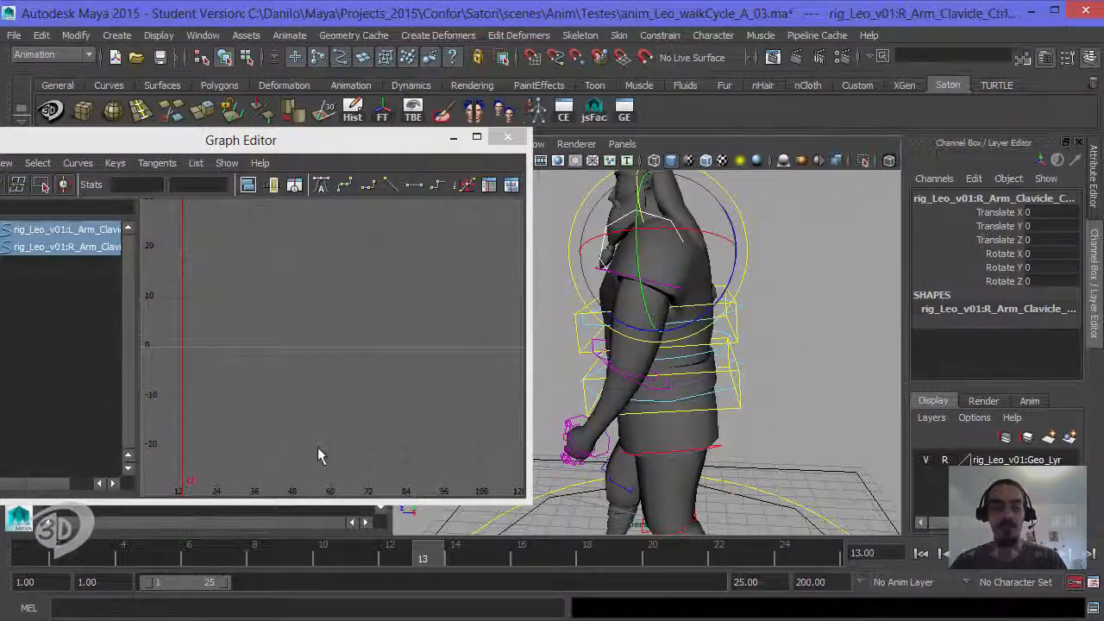
click(23, 559)
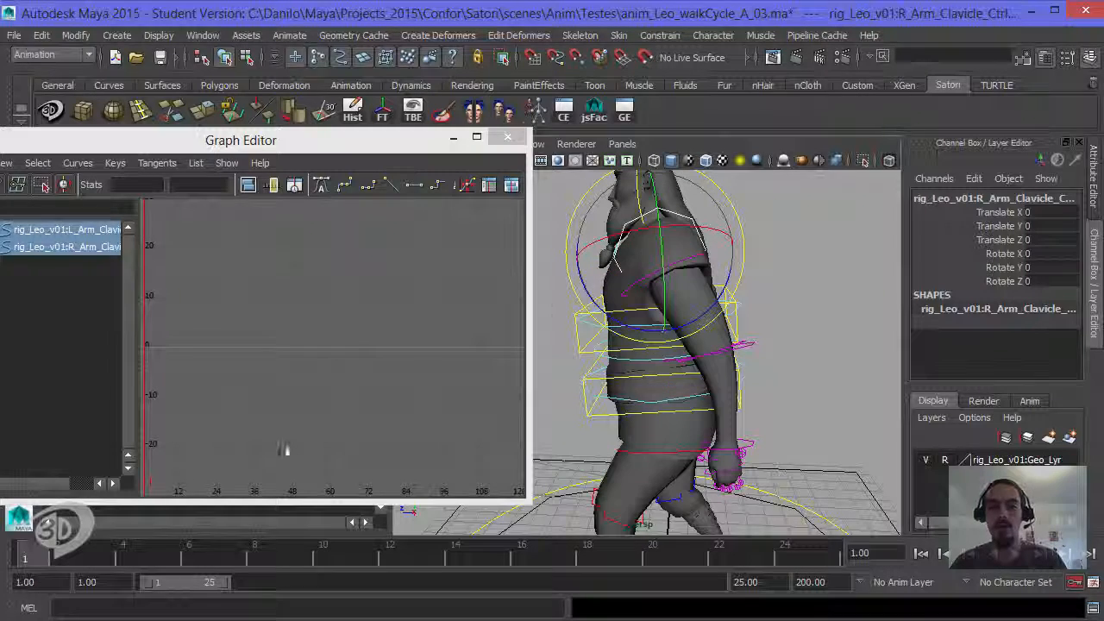
alt+drag(689, 228, 742, 244)
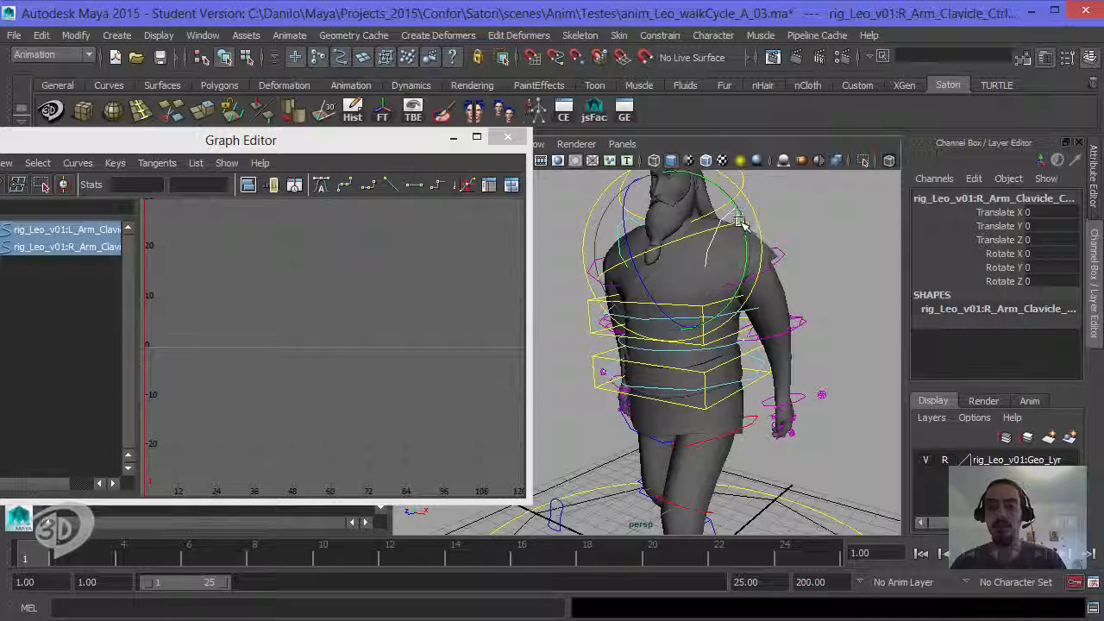
drag(740, 224, 714, 231)
key(ctrl+z)
key(ctrl+z)
key(ctrl+z)
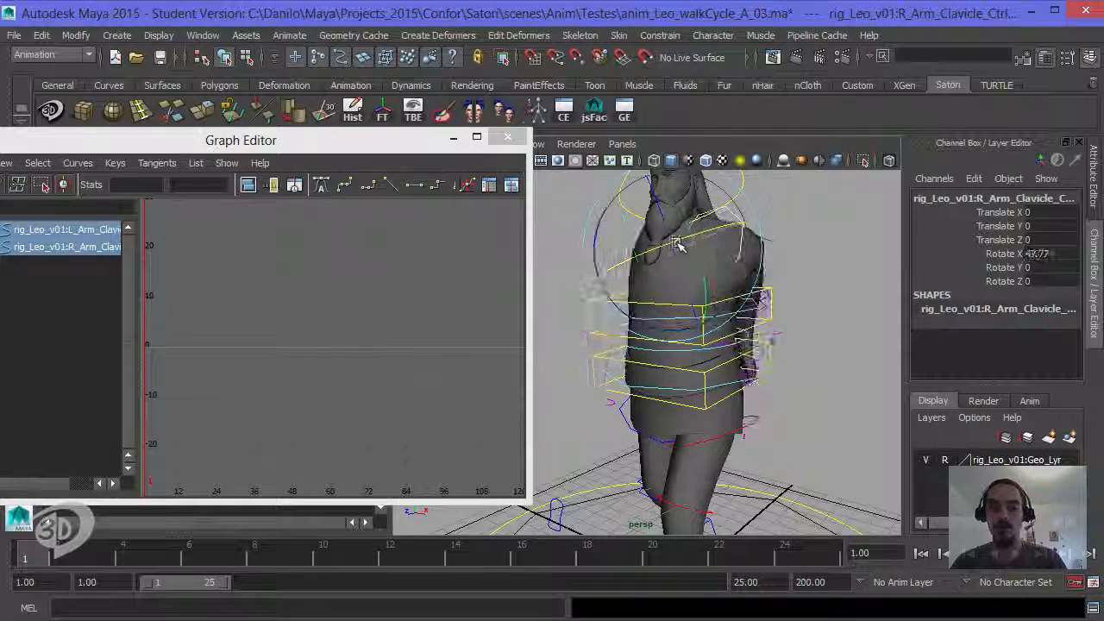
Set Rotate X of both clavicle controls to 4.5 at frame 1 and key that channel
alt+drag(745, 237, 909, 290)
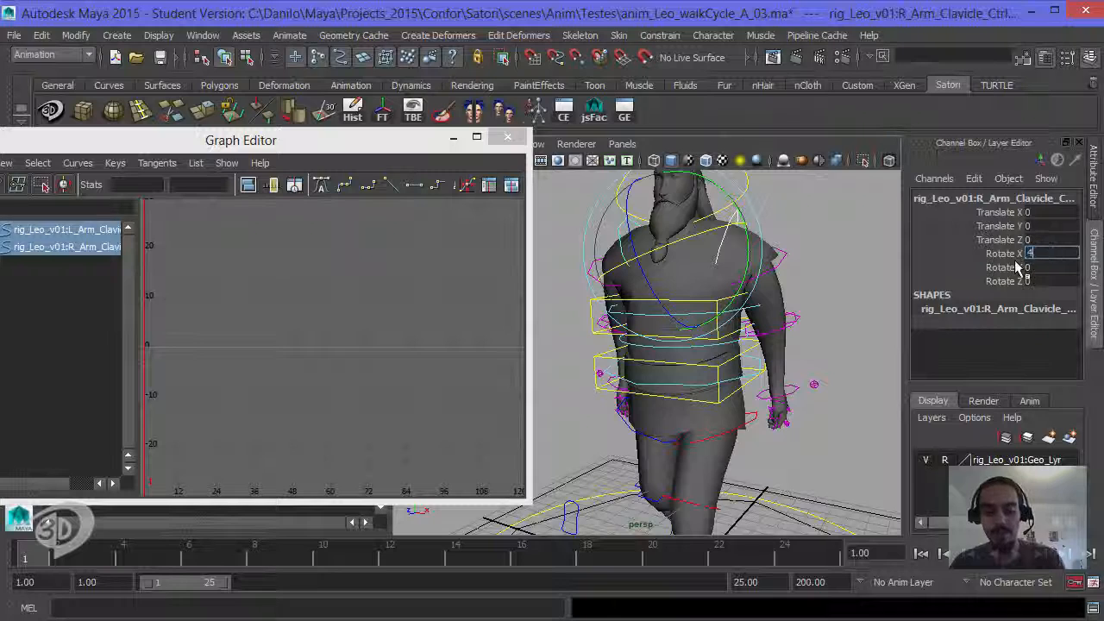
text(4.5)
key(Return)
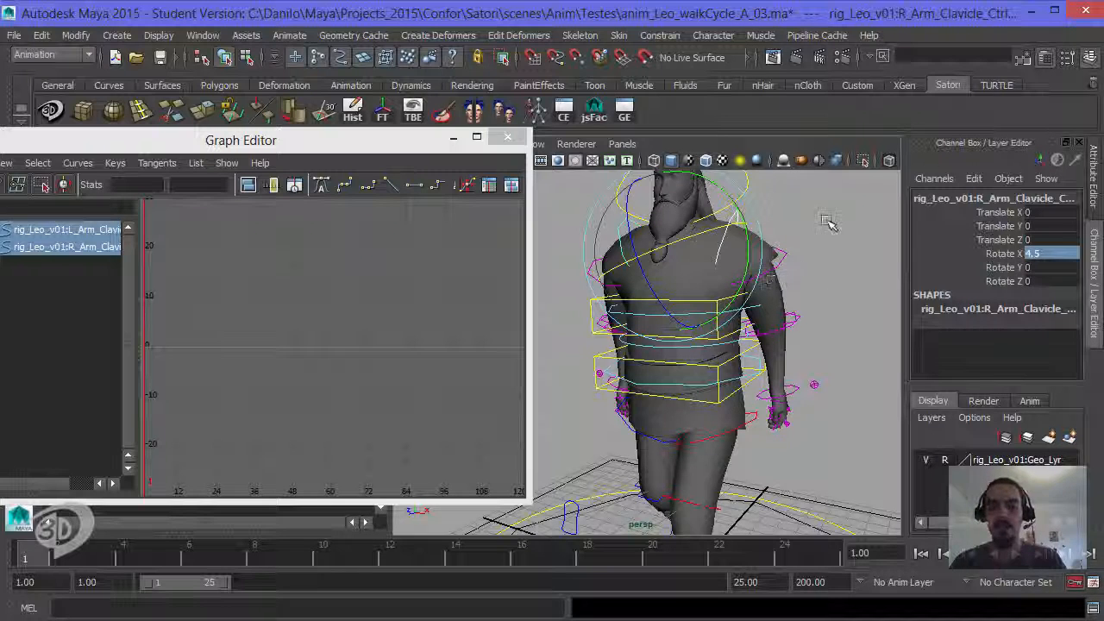
click(1000, 254)
right_click(1000, 253)
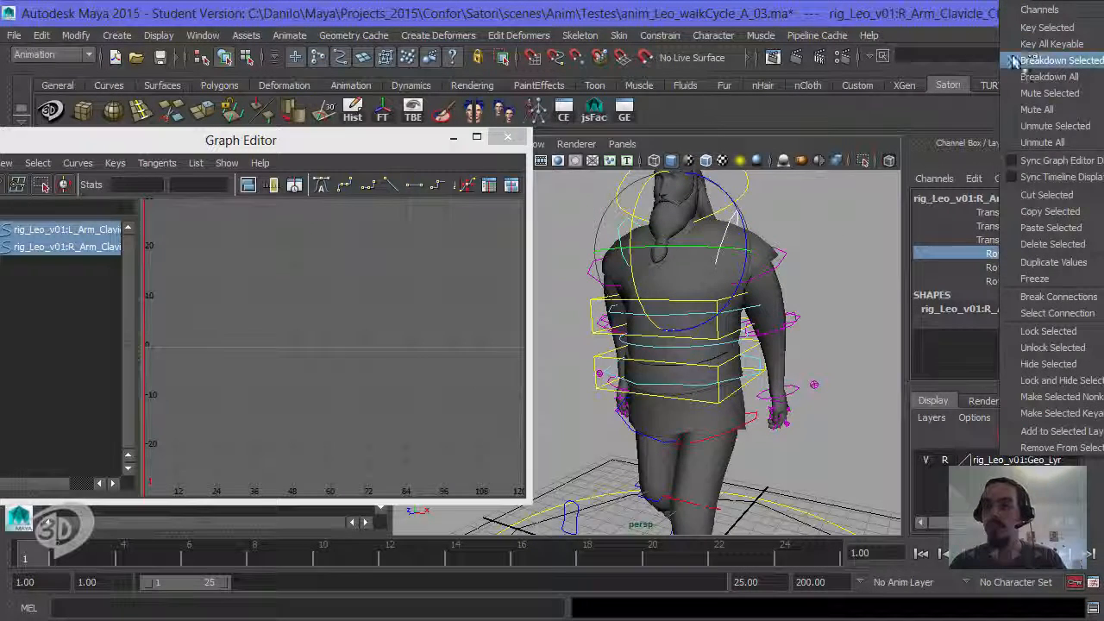
click(1045, 27)
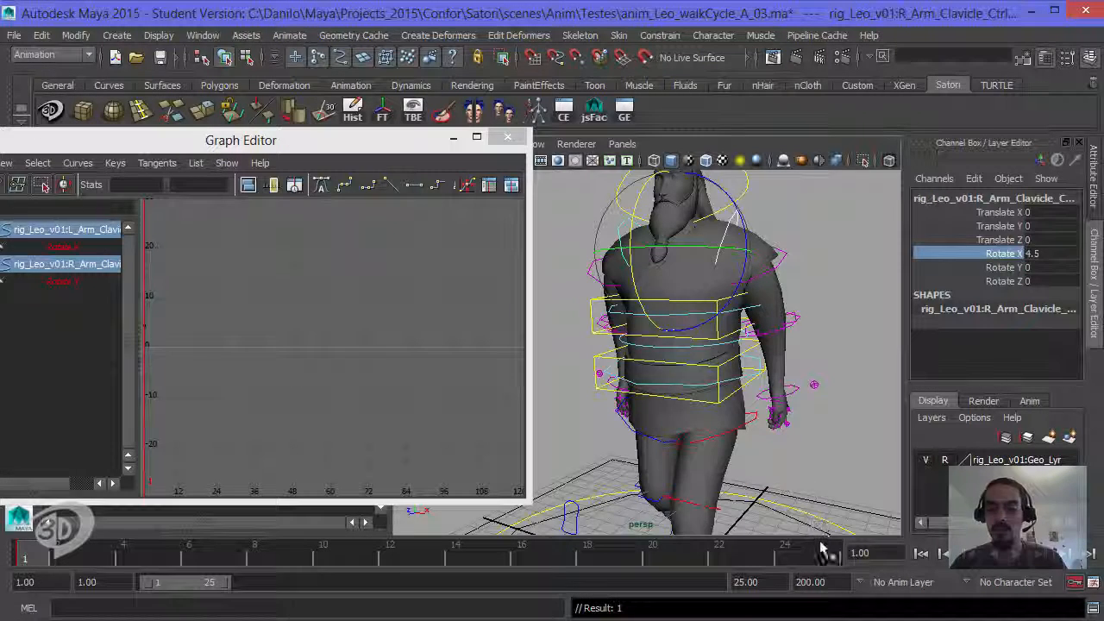
Key the same Rotate X value for both clavicles at frame 25 and fit the curve in the Graph Editor
click(817, 556)
right_click(1004, 256)
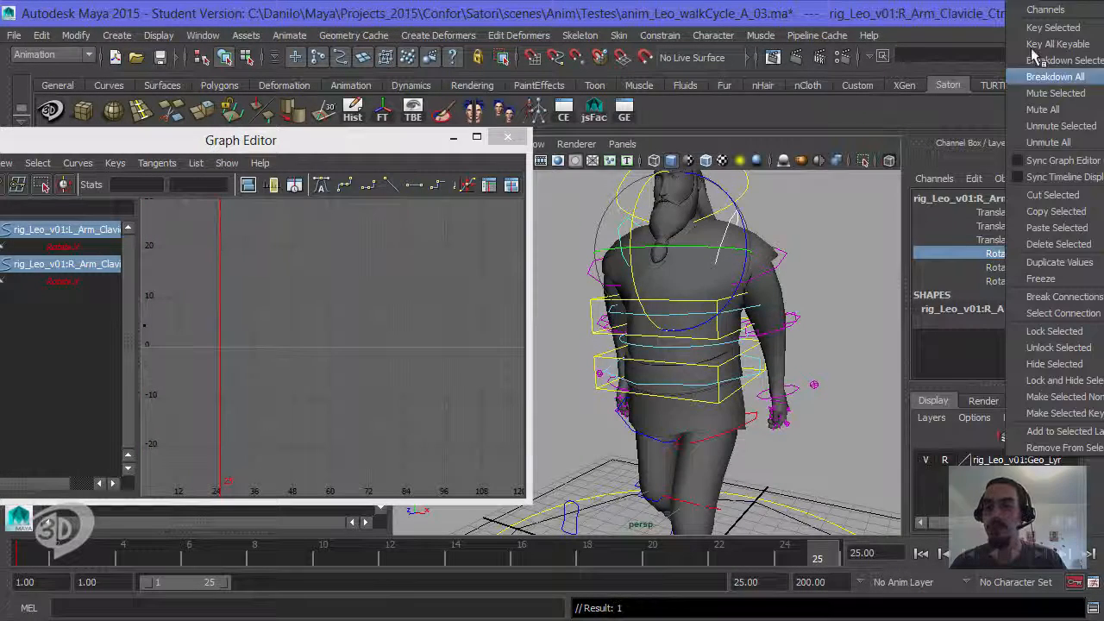
click(1053, 28)
click(308, 333)
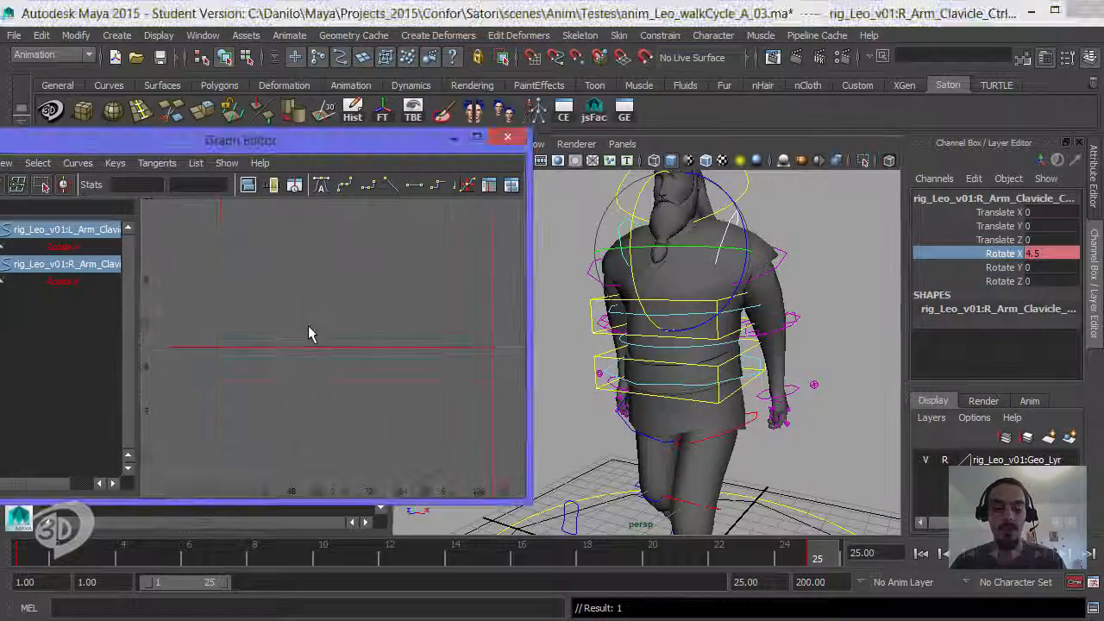
key(f)
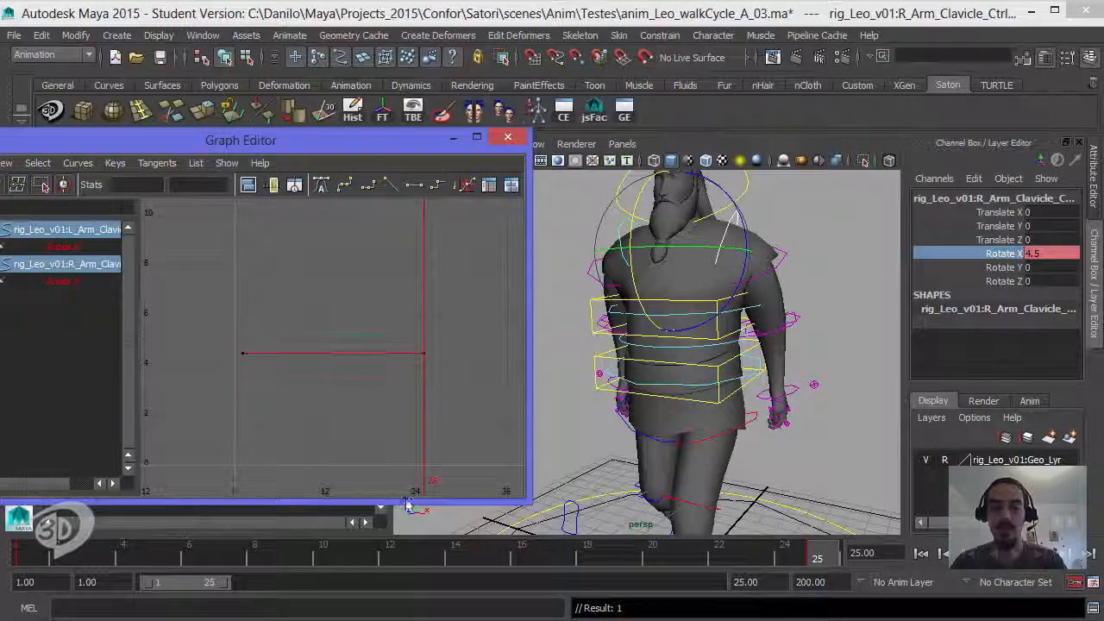
Set Rotate X of both clavicle controls to -3 at frame 13
click(423, 556)
alt+drag(681, 322, 714, 264)
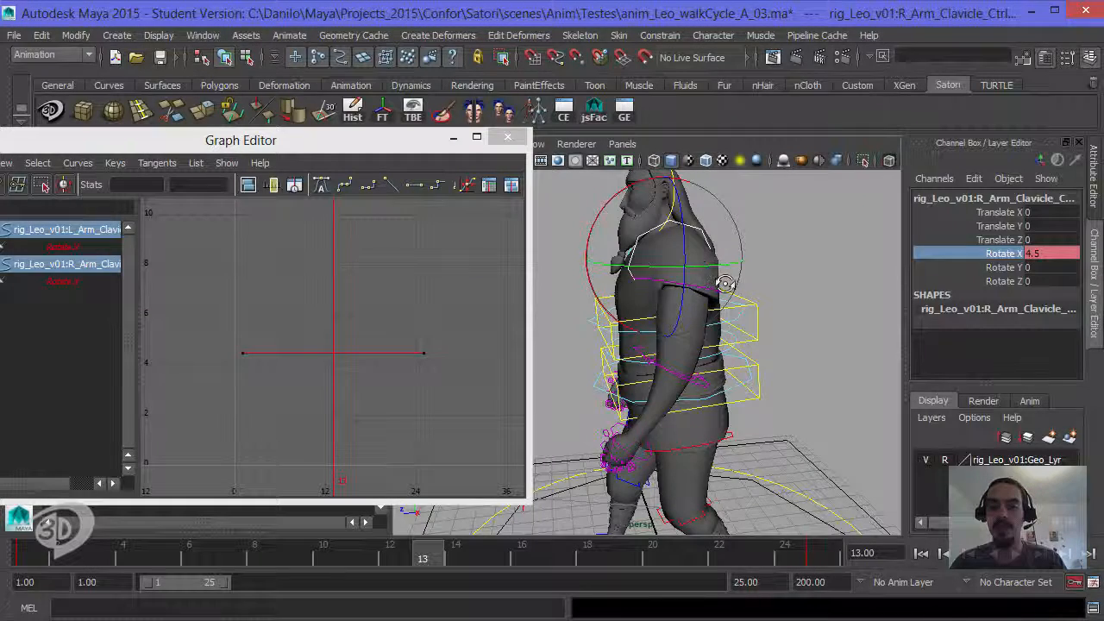
alt+drag(698, 264, 725, 332)
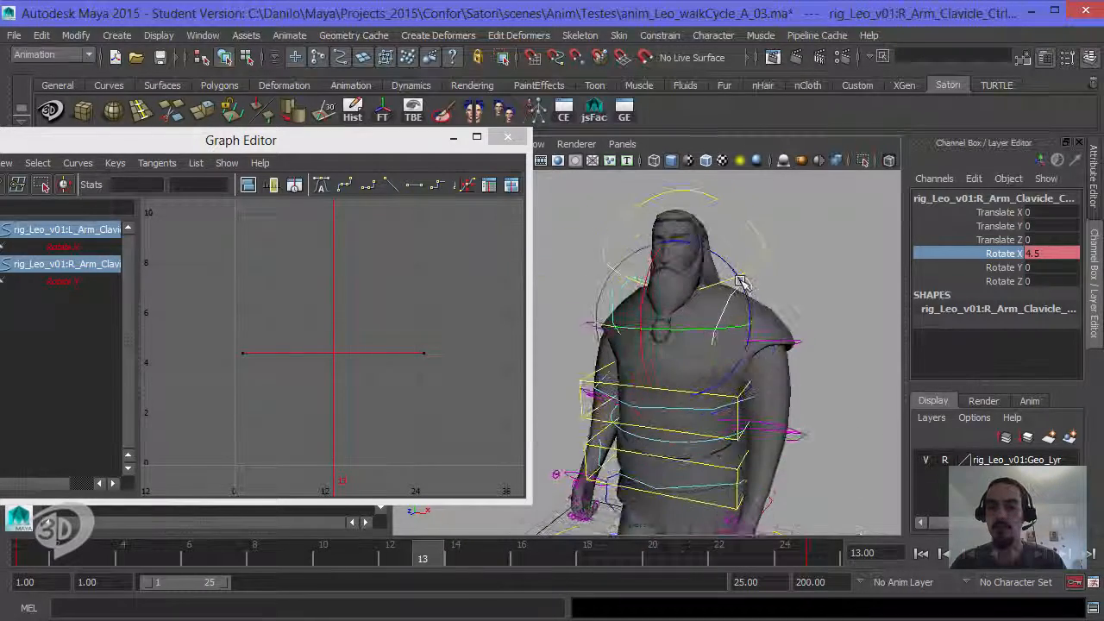
alt+drag(739, 282, 715, 312)
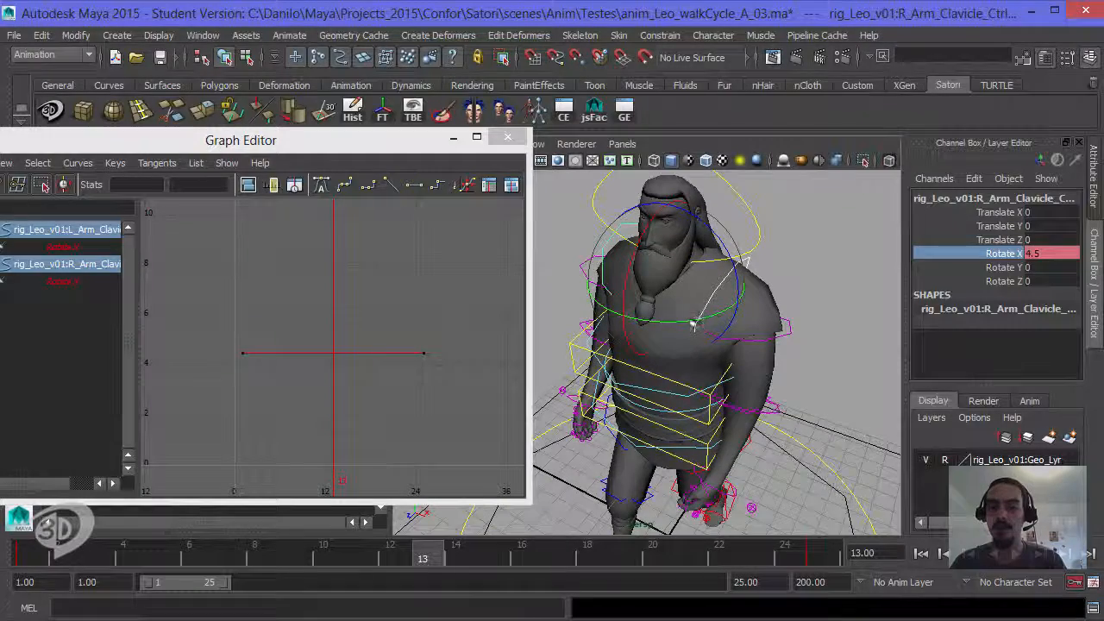
middle_drag(779, 307, 755, 309)
alt+drag(755, 308, 746, 284)
click(1040, 253)
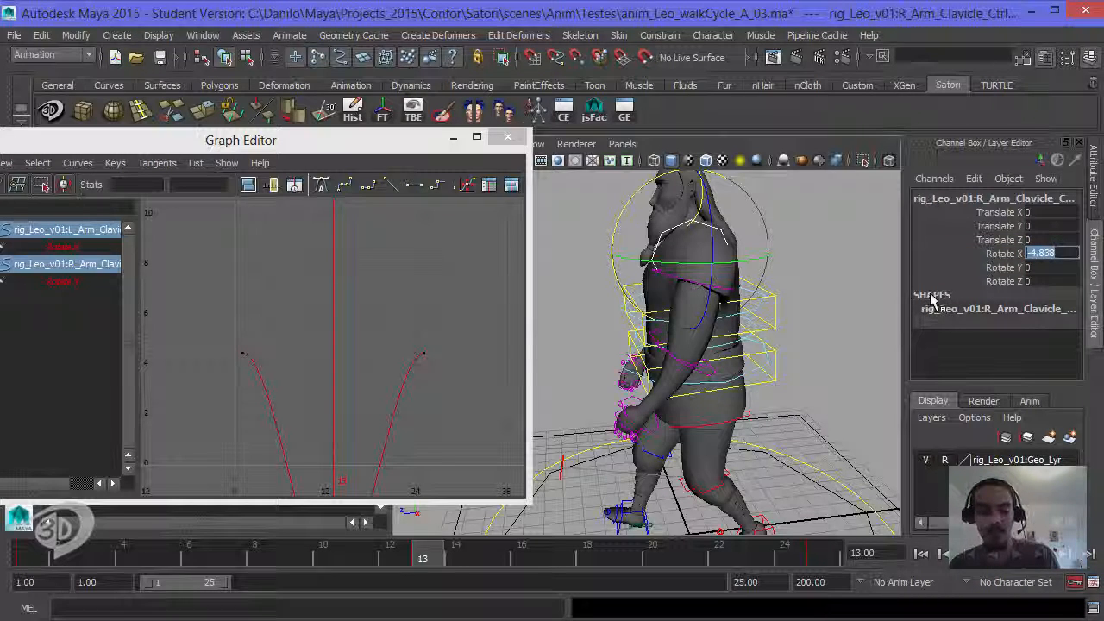
key(Return)
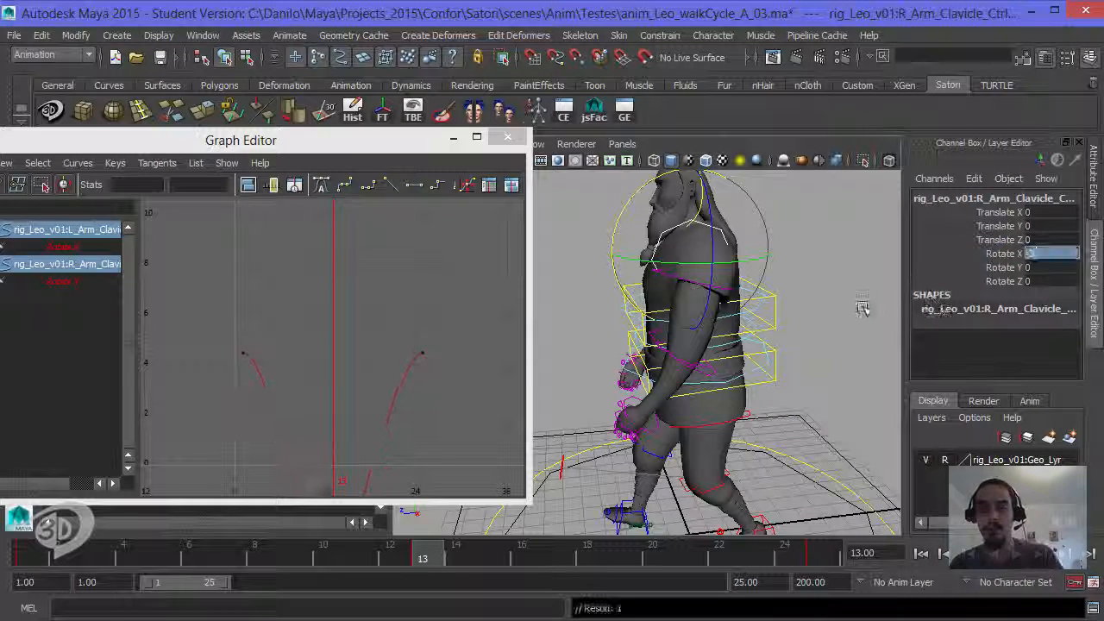
Key Rotate X of both clavicles at frame 13 and fit the whole curve in the Graph Editor
alt+drag(781, 325, 974, 285)
click(1000, 253)
right_click(1001, 254)
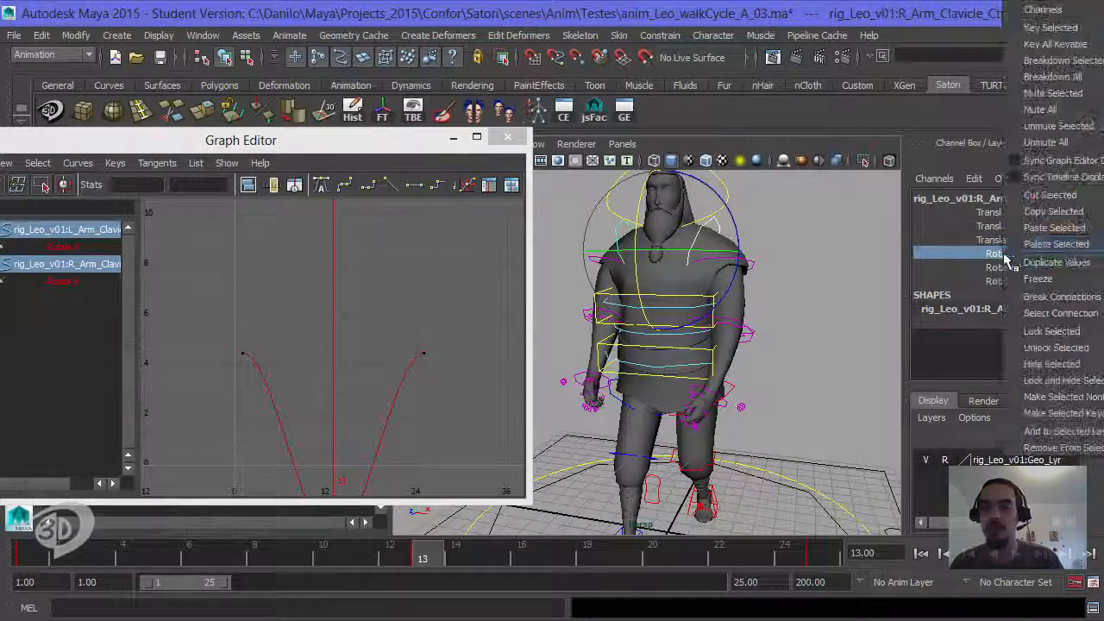
click(1061, 39)
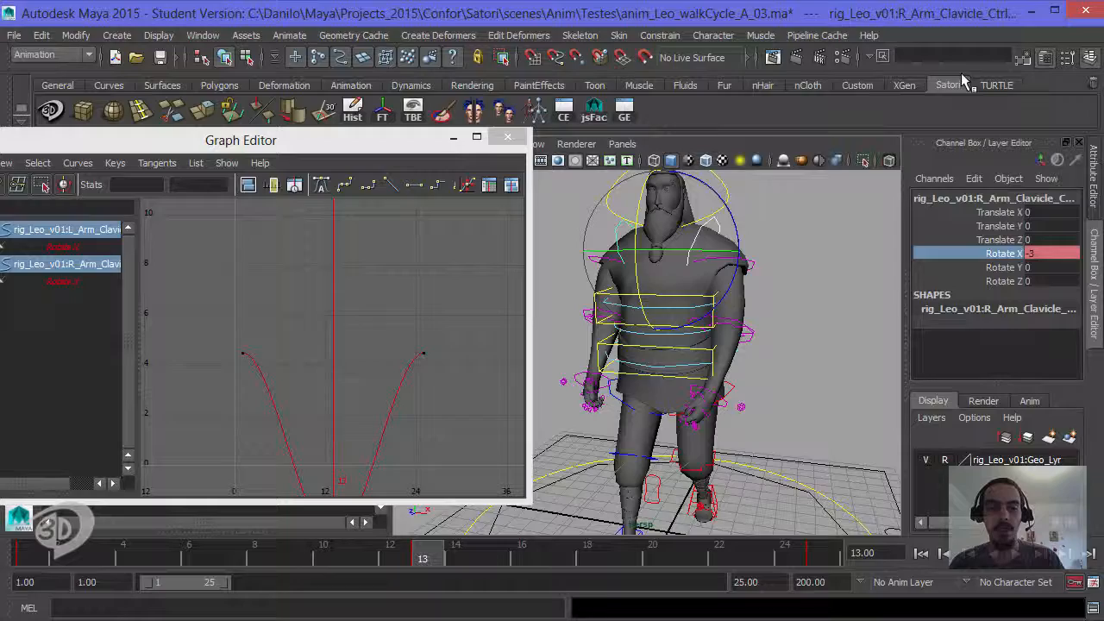
click(373, 328)
key(f)
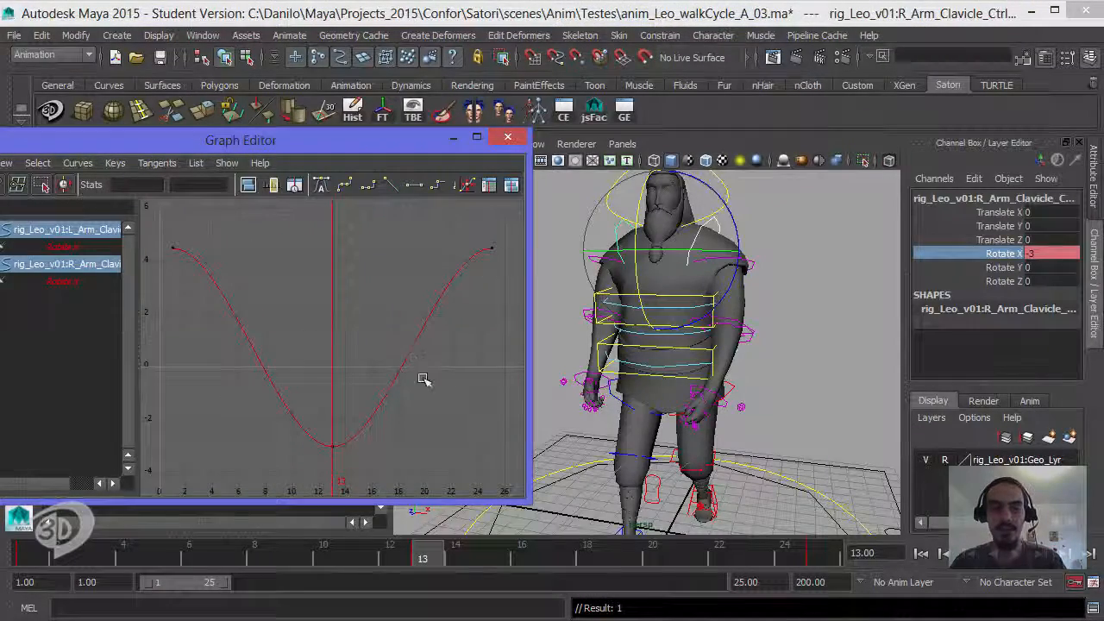
Undo the test rotation and reselect both clavicle controls, picking the right one first and the left one last
alt+drag(656, 301, 759, 301)
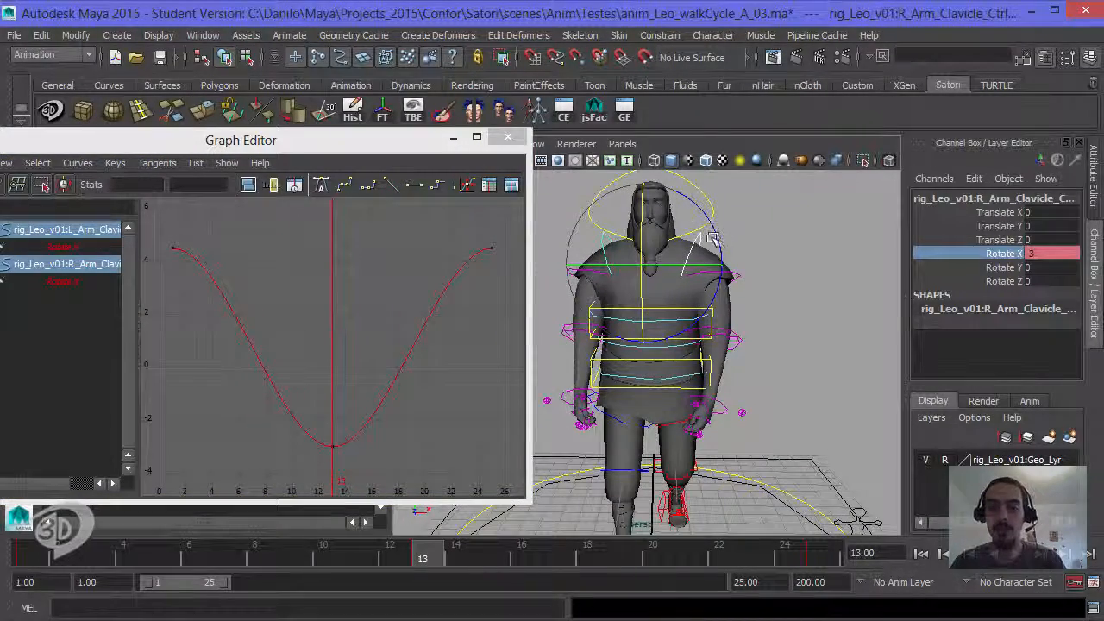
key(ctrl+z)
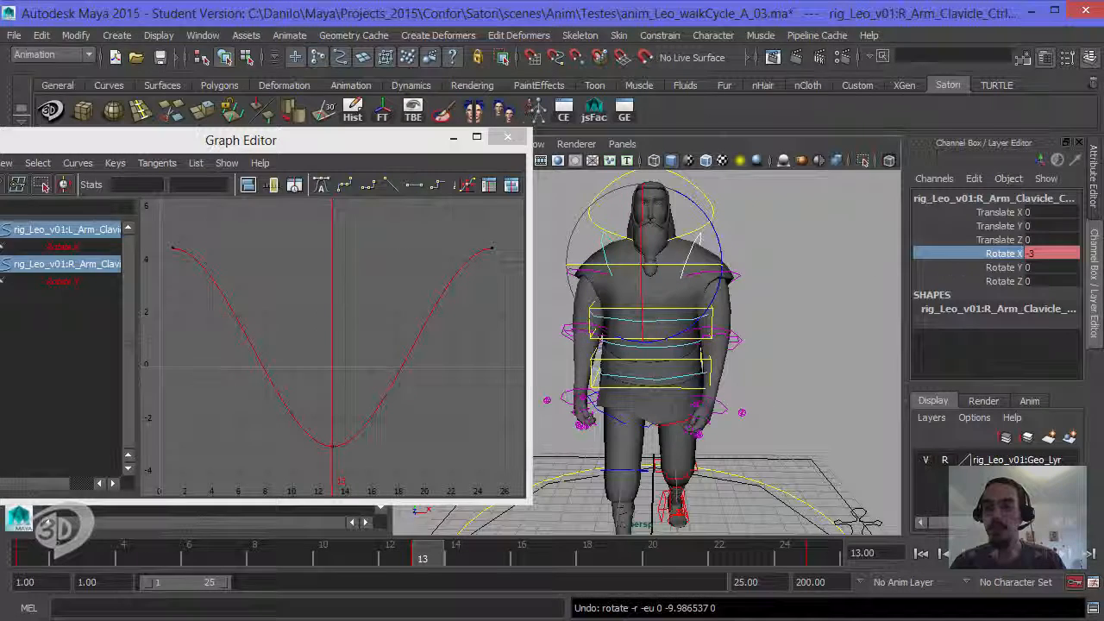
click(708, 251)
click(701, 236)
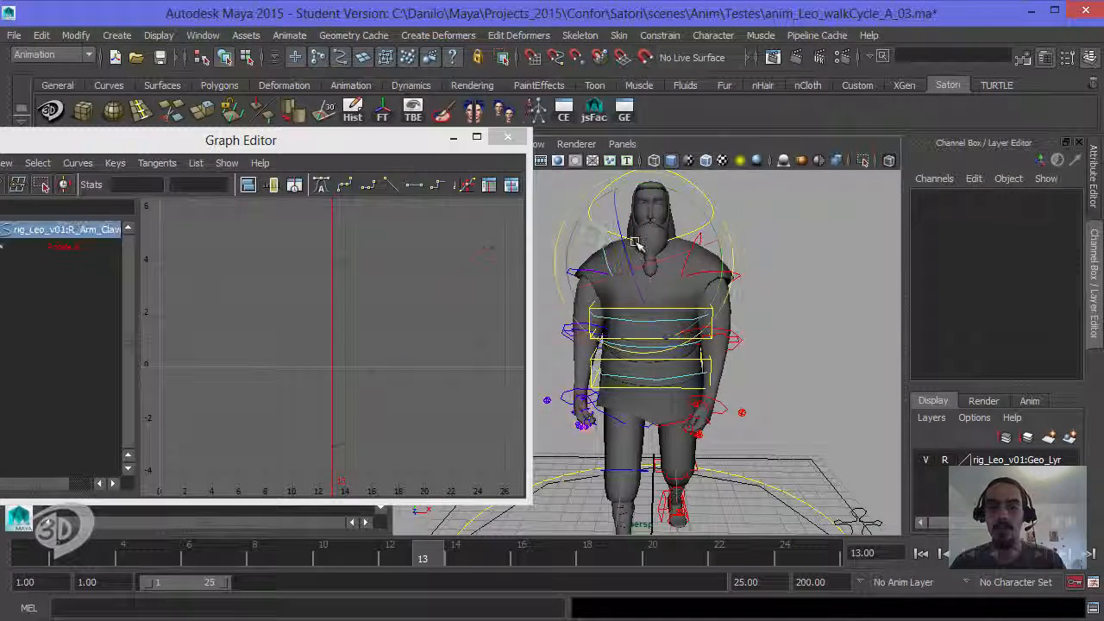
drag(712, 237, 714, 243)
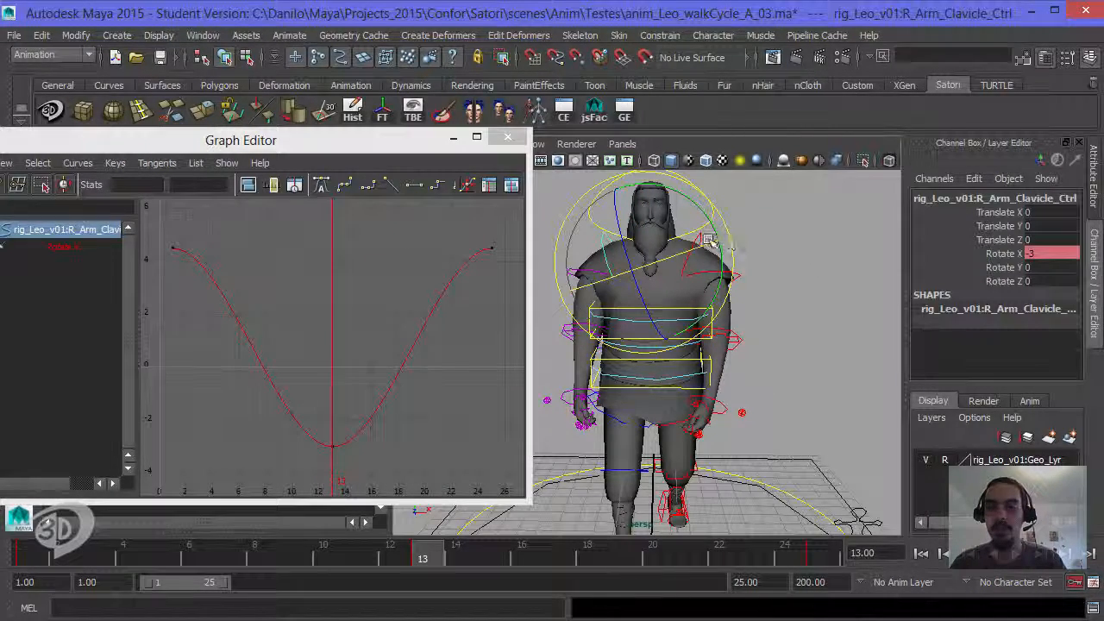
shift+click(700, 240)
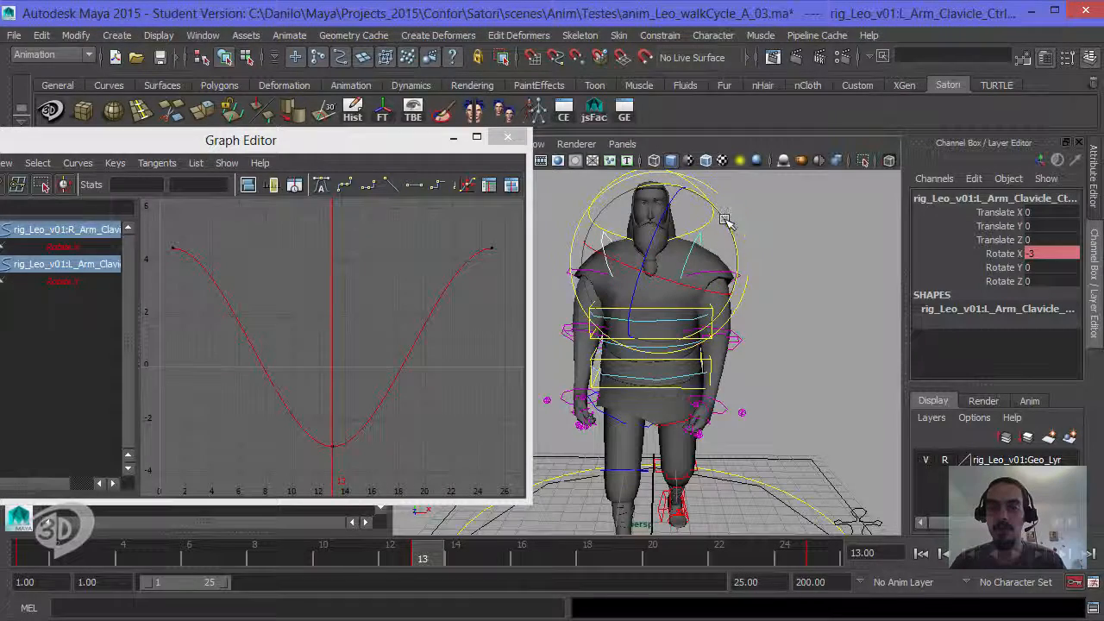
drag(724, 219, 727, 217)
key(z)
key(z)
key(z)
key(z)
key(z)
key(z)
key(z)
key(z)
Key Rotate Y of both clavicle controls at frames 1, 25 and 13
alt+drag(753, 271, 735, 295)
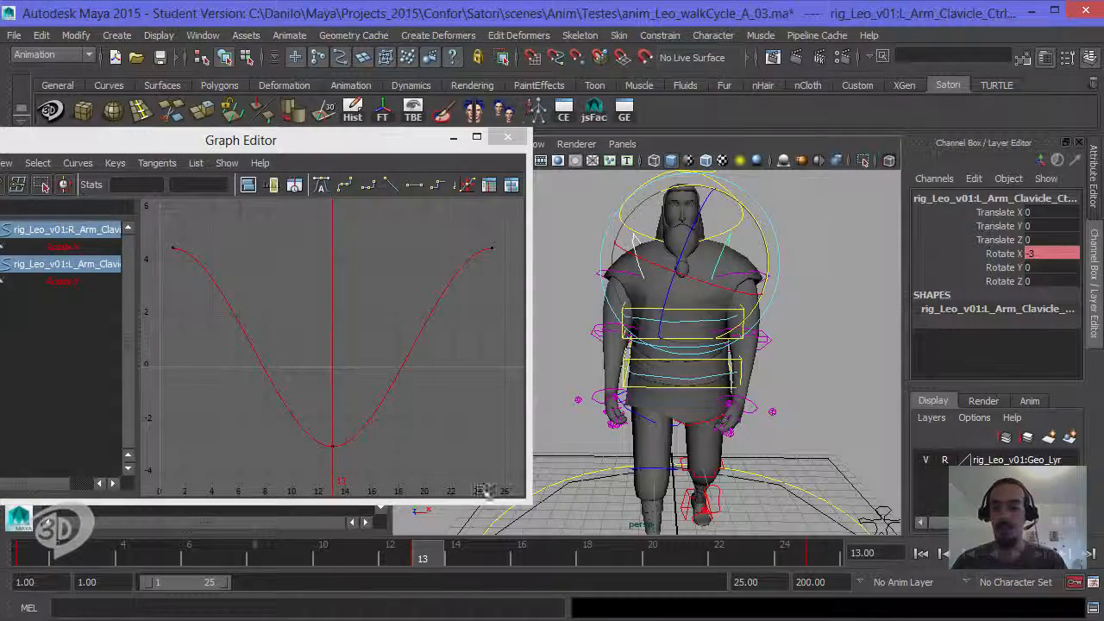
click(921, 554)
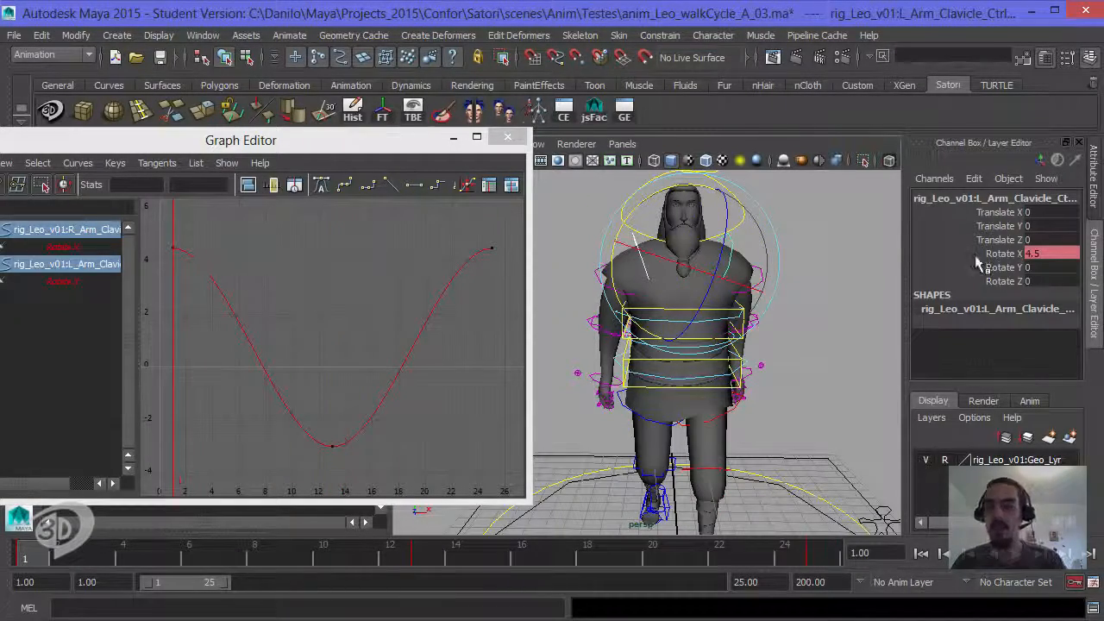
click(1016, 268)
right_drag(1015, 269, 1013, 76)
click(816, 552)
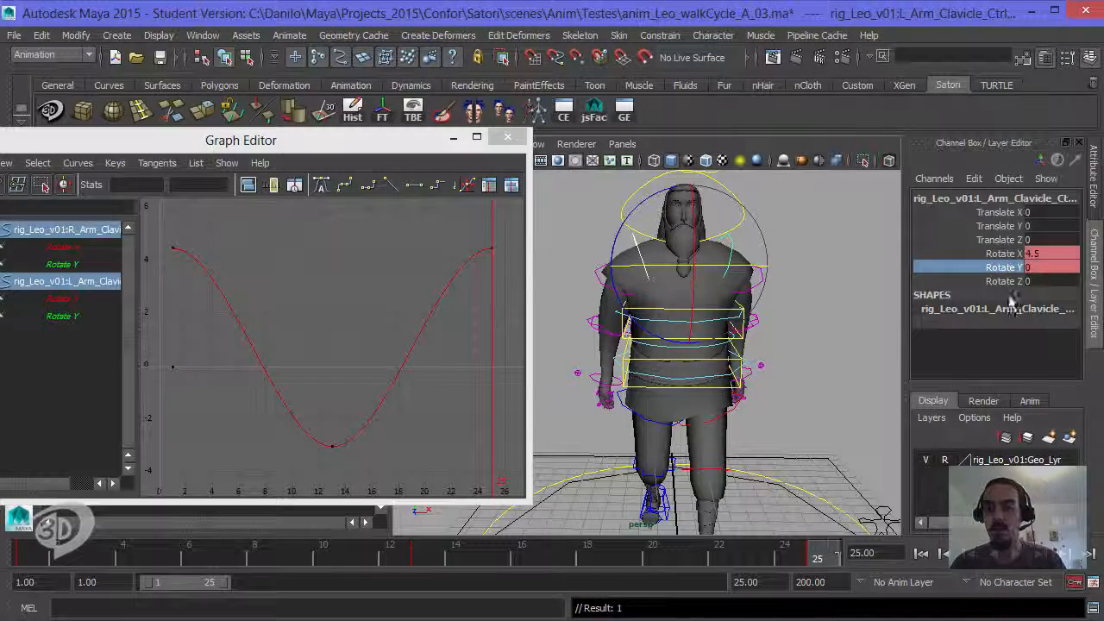
right_drag(1011, 271, 1035, 43)
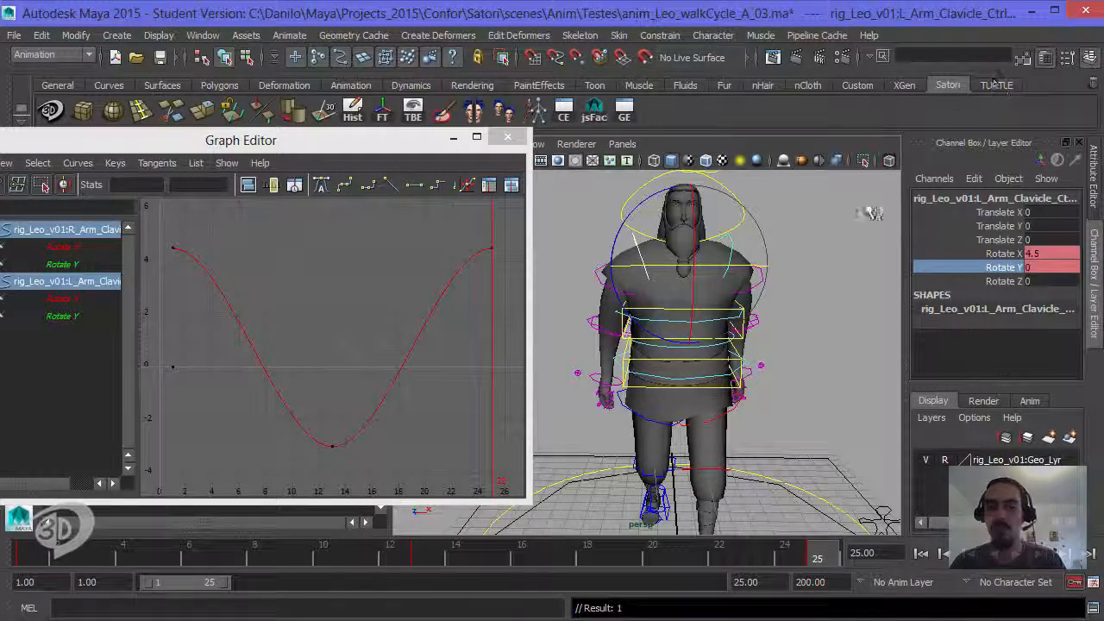
click(422, 556)
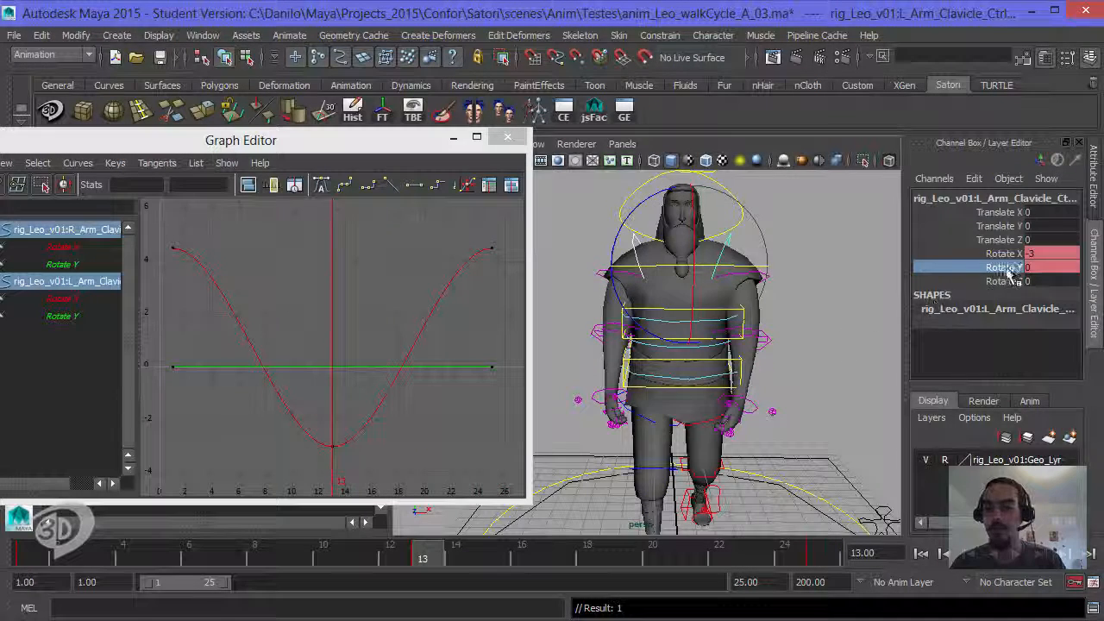
right_drag(1009, 272, 1035, 39)
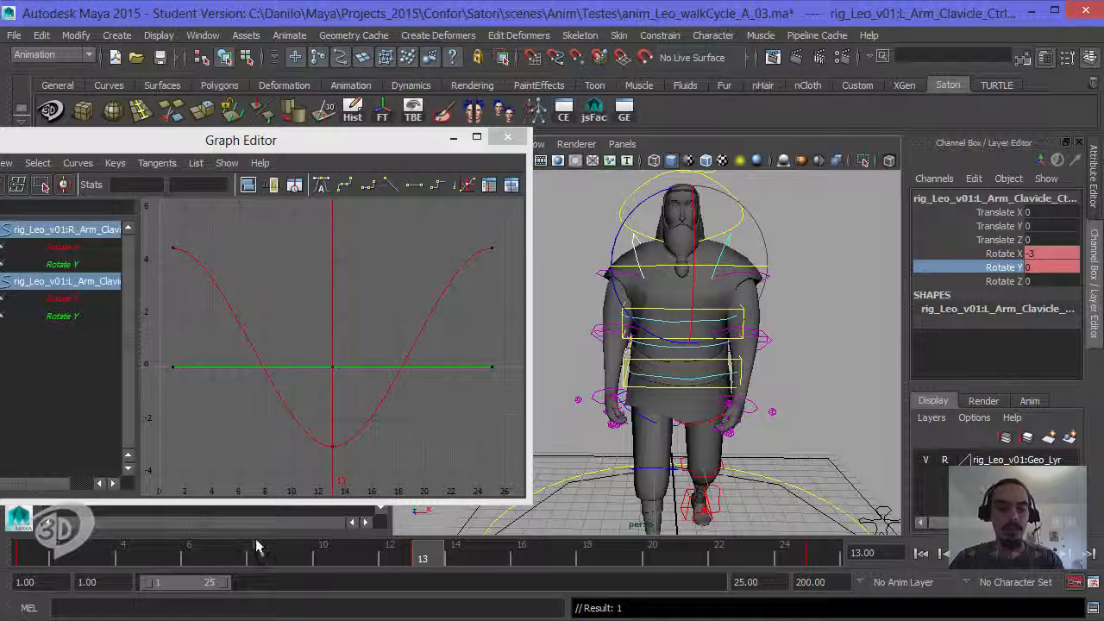
Compare the pose at frame 7 with the 2D walk reference in the browser, checking the motion from frame 1 to 7
click(247, 566)
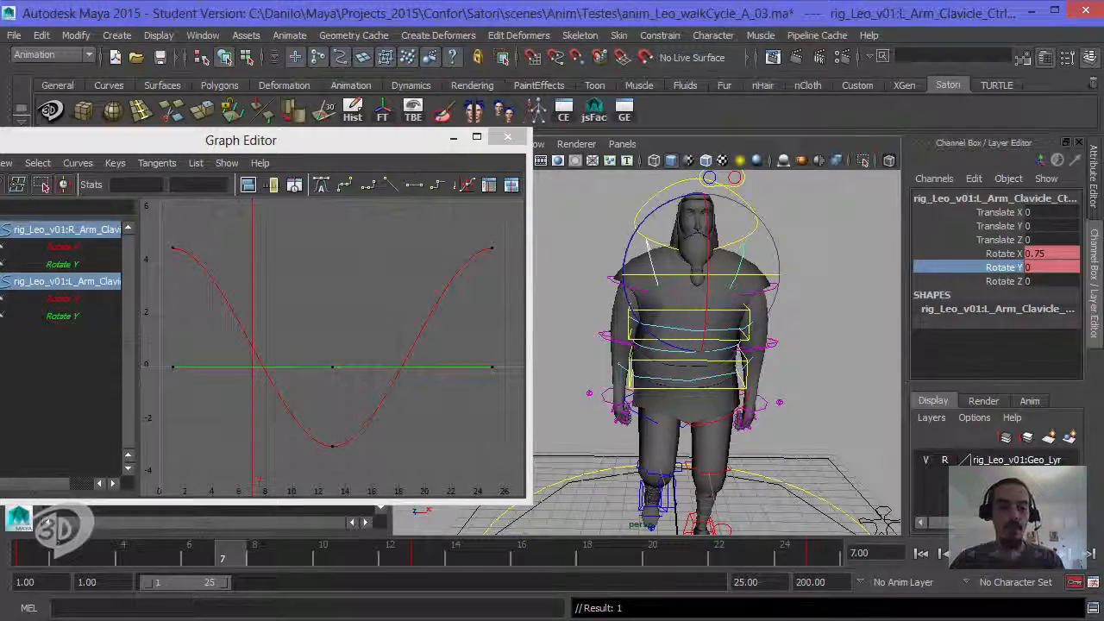
key(alt+Tab)
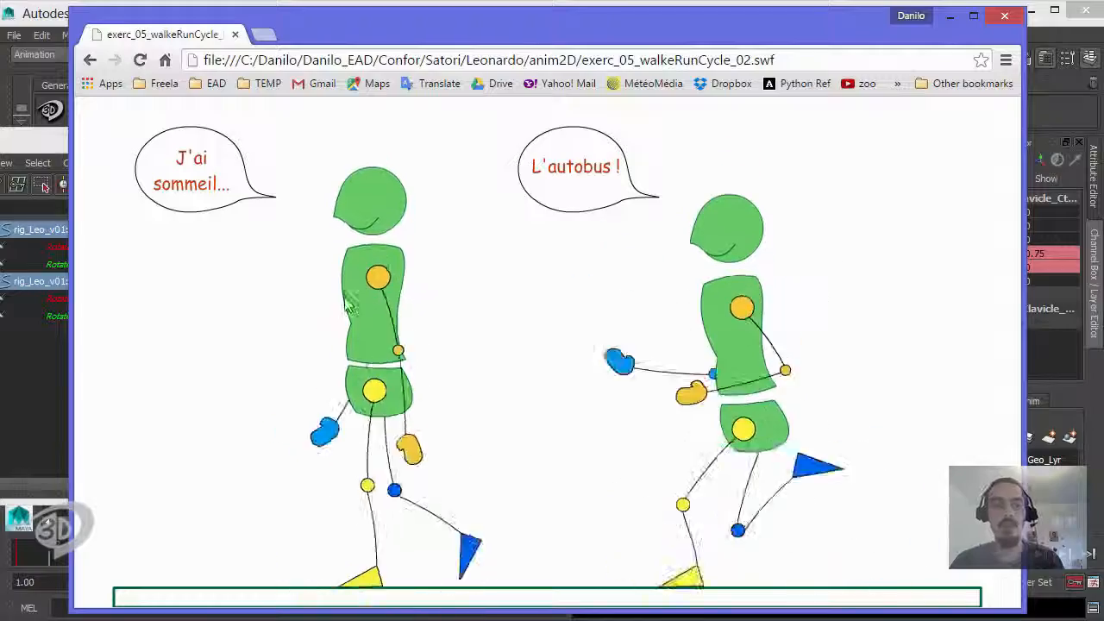
click(949, 16)
alt+drag(724, 331, 759, 321)
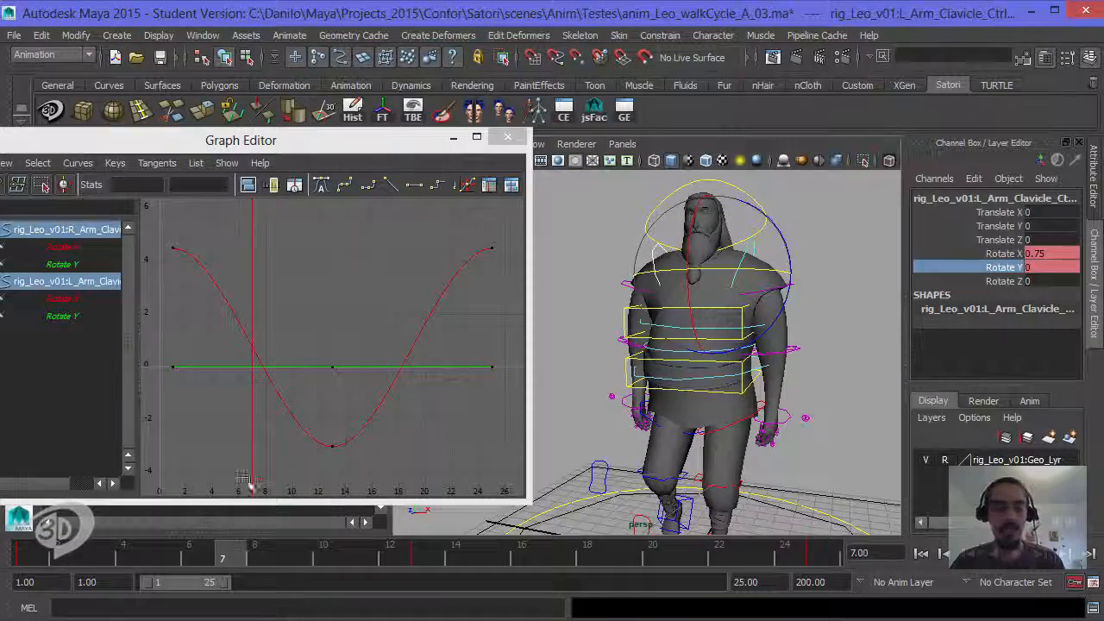
click(30, 556)
drag(69, 554, 227, 554)
Try a Y rotation of both clavicle controls at frame 7, undo it, and key Rotate Y at about -2.5
alt+drag(737, 250, 775, 241)
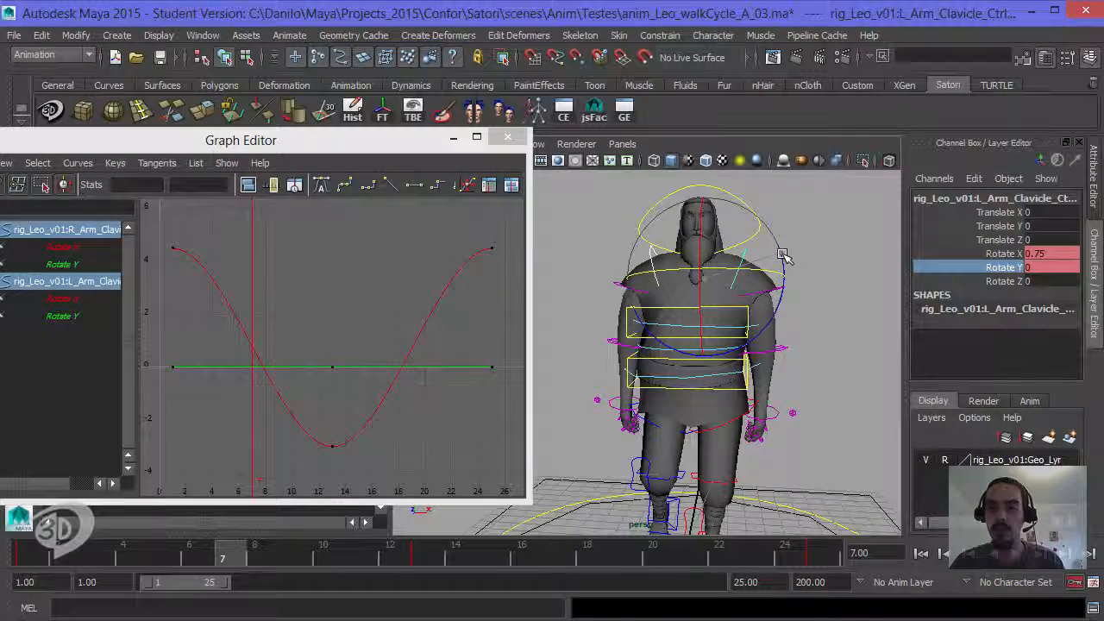
key(ctrl+z)
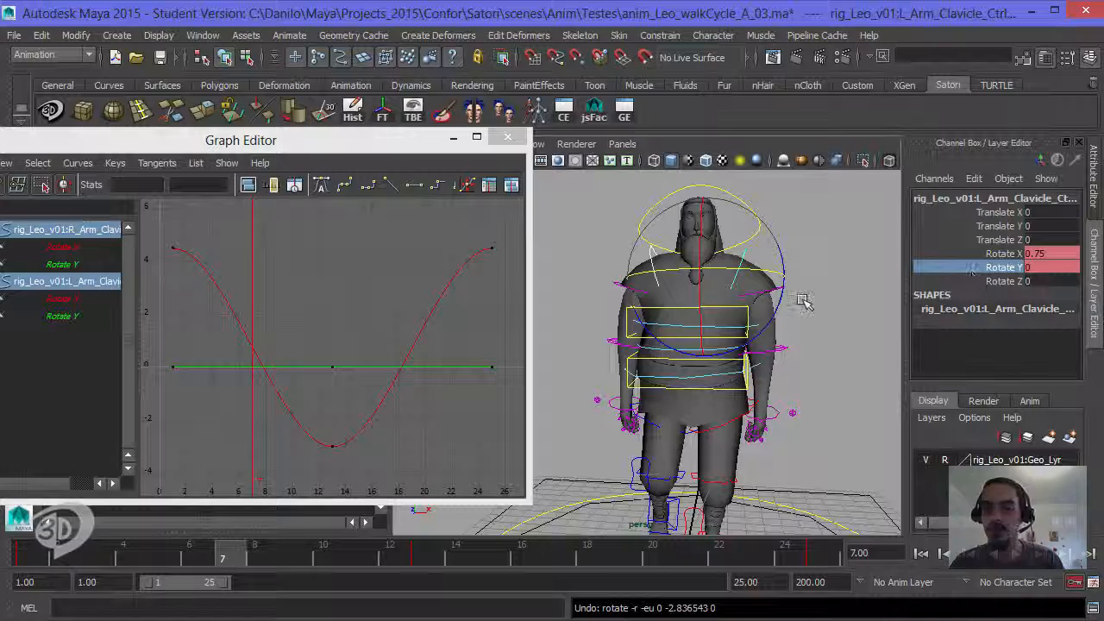
alt+drag(802, 300, 807, 302)
middle_drag(804, 306, 805, 308)
key(s)
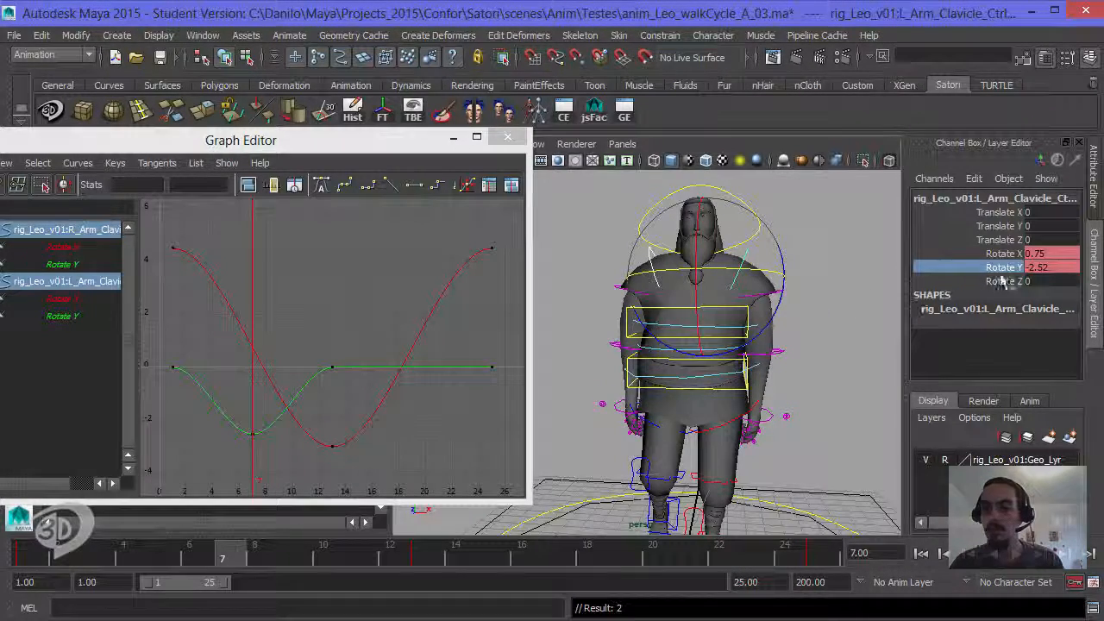
Set Rotate Y of both clavicle controls to -1.5 at frame 7 and key the channel
alt+drag(785, 317, 724, 421)
click(1039, 268)
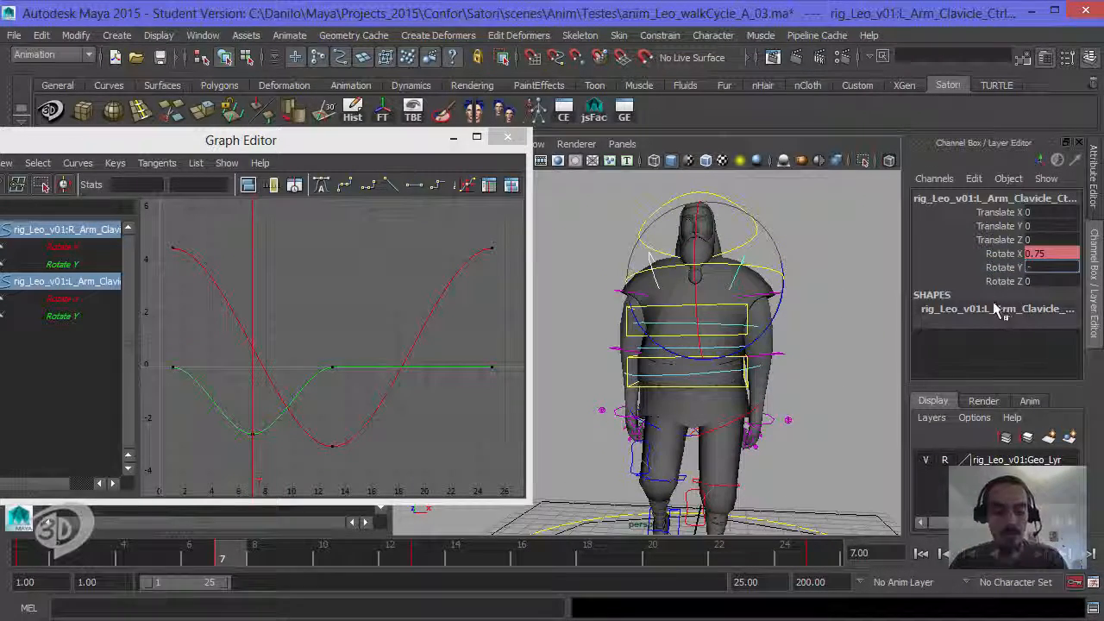
text(-)
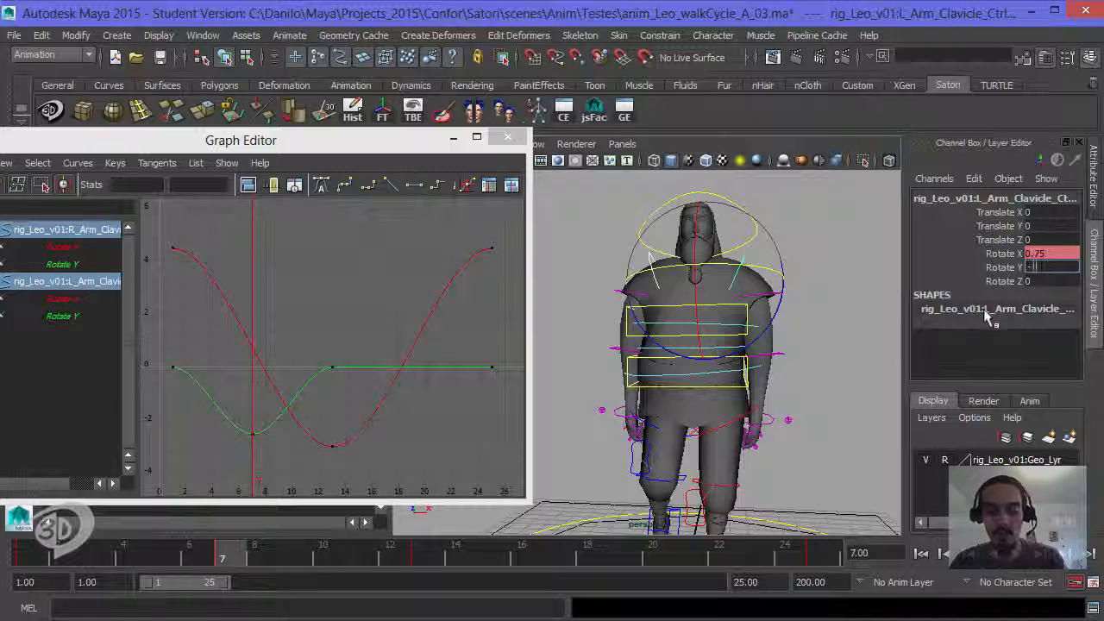
text(1.)
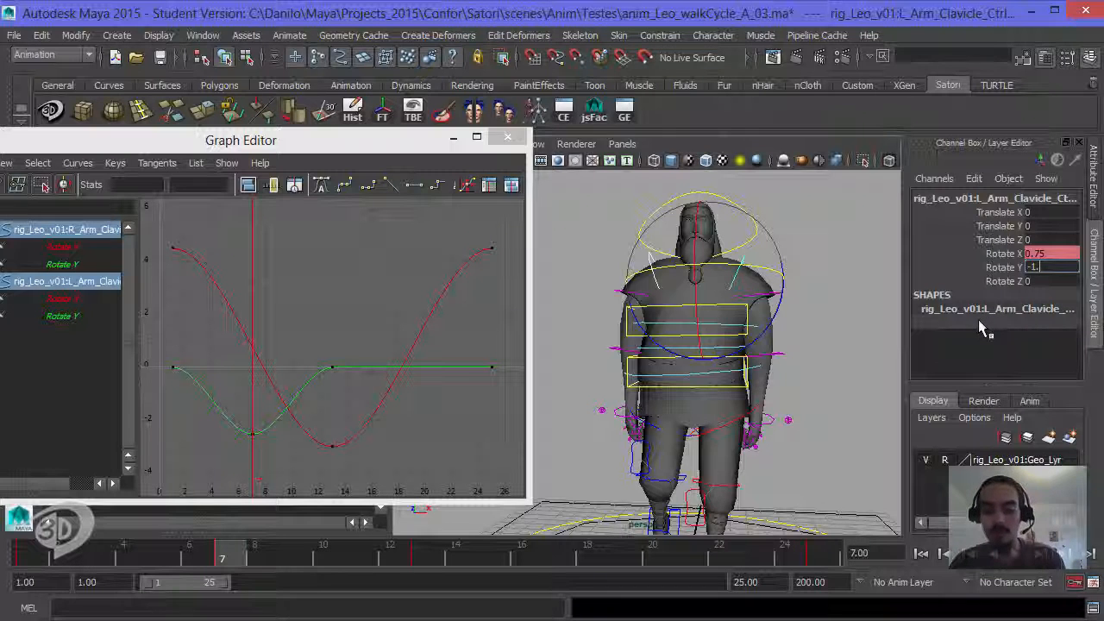
text(5)
key(Return)
click(1011, 269)
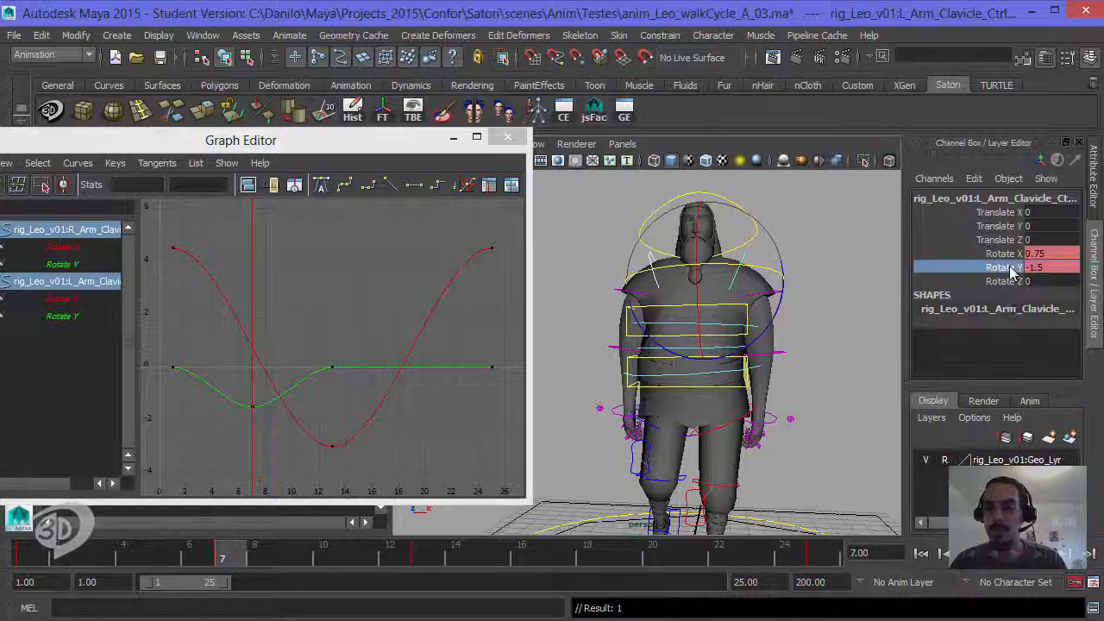
right_click(1000, 269)
click(1030, 31)
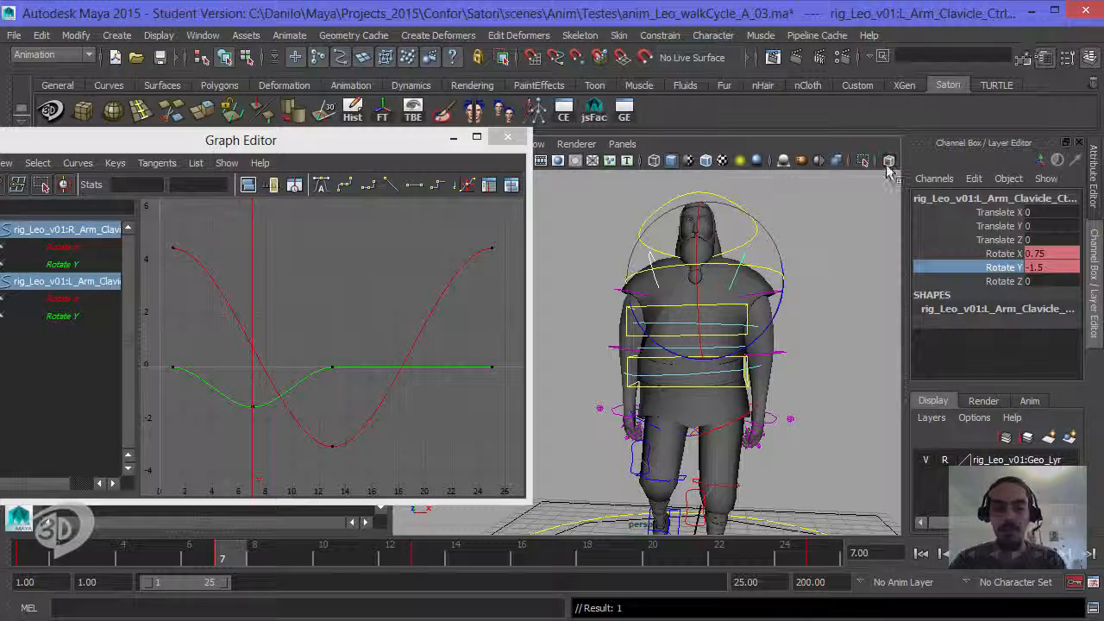
Key Rotate Y of both clavicle controls at frame 19 with a value of 1.5
drag(481, 560, 638, 552)
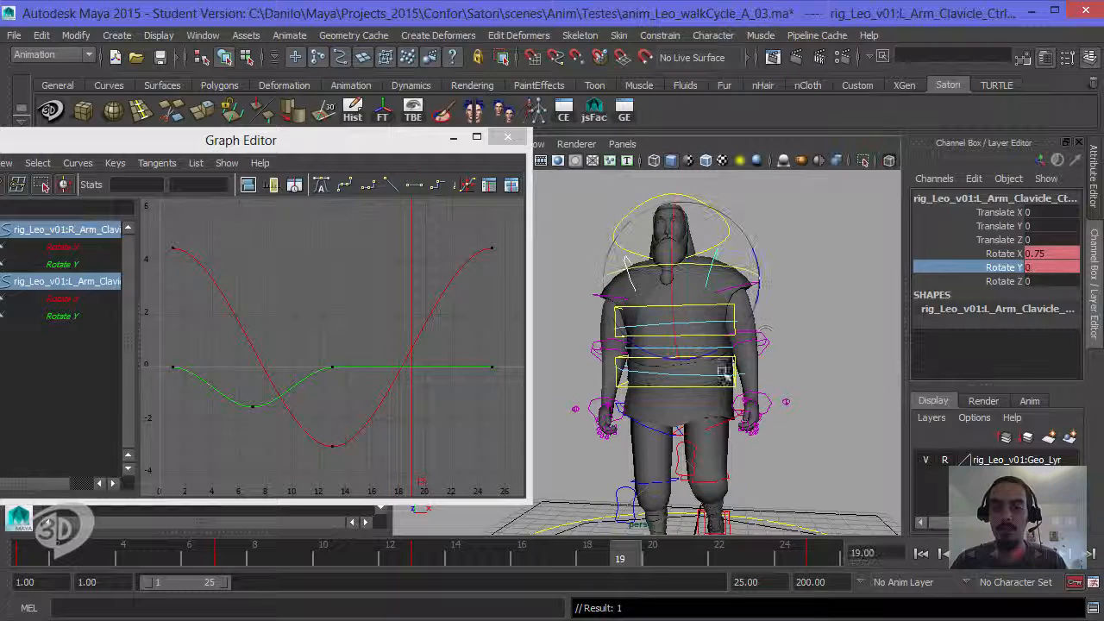
alt+drag(757, 333, 779, 323)
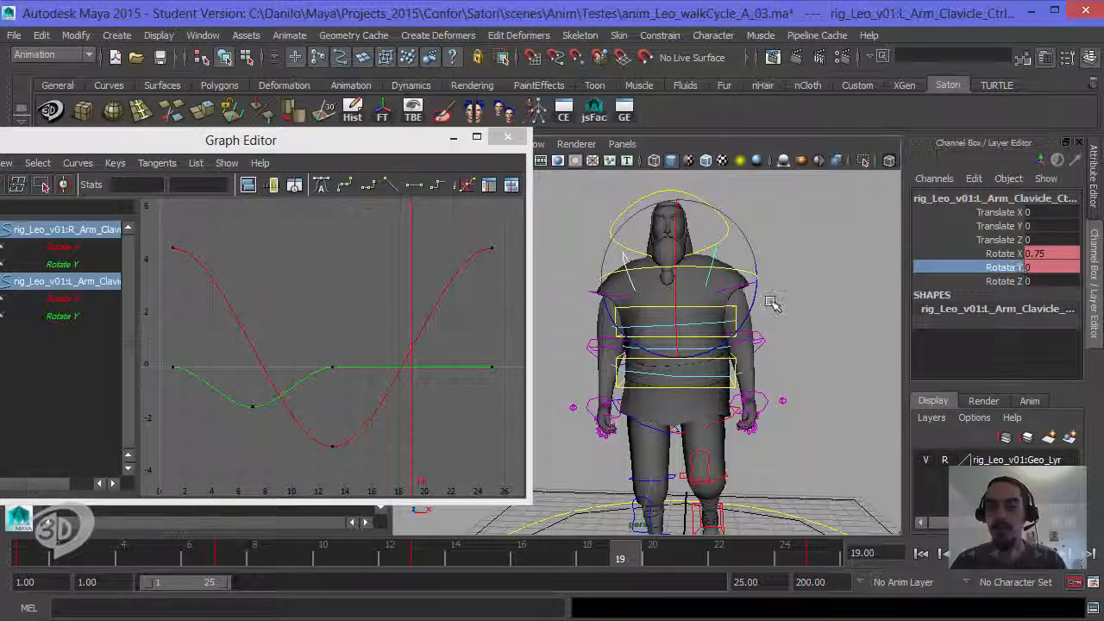
middle_drag(791, 308, 802, 309)
double_click(1048, 268)
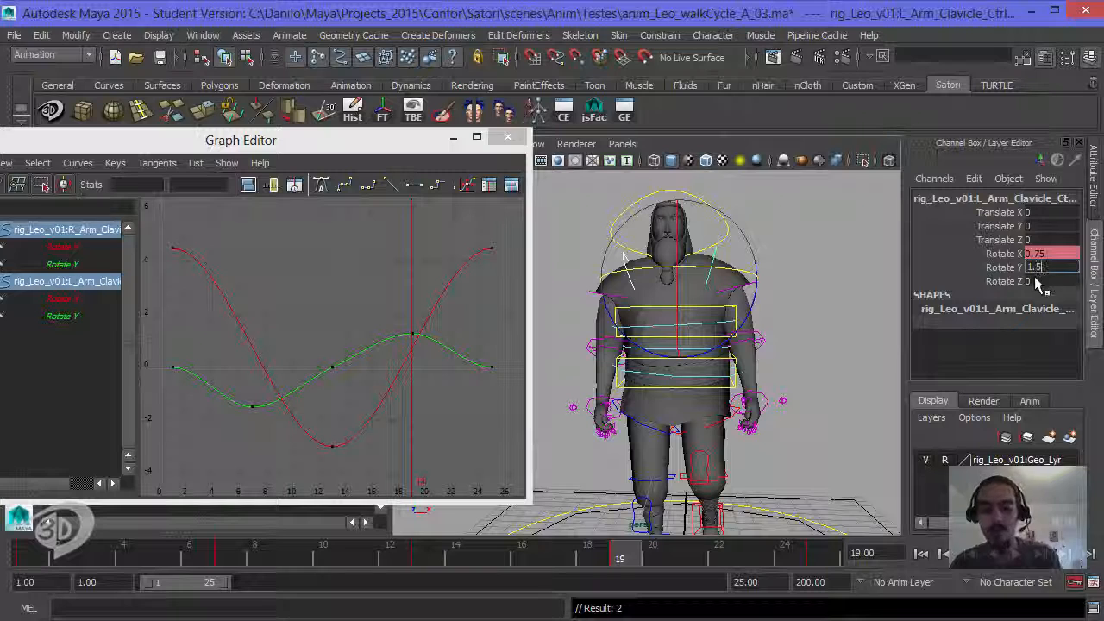
key(Return)
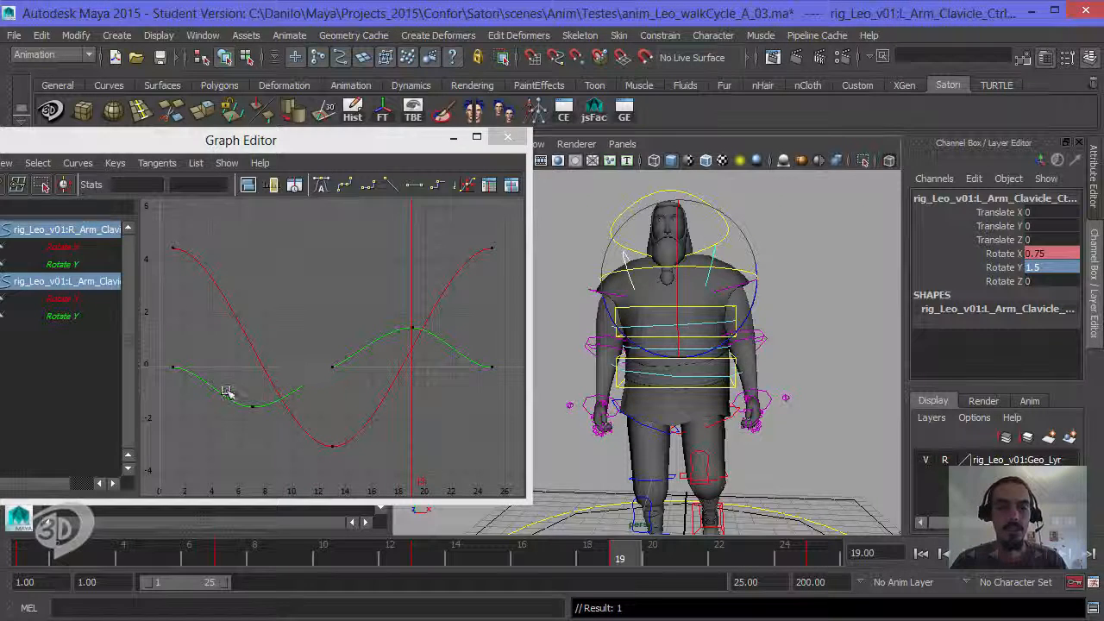
Slope the tangents of the clavicles' Rotate Y curves downward at frames 1 and 25 so the cycle flows continuously
drag(203, 401, 229, 383)
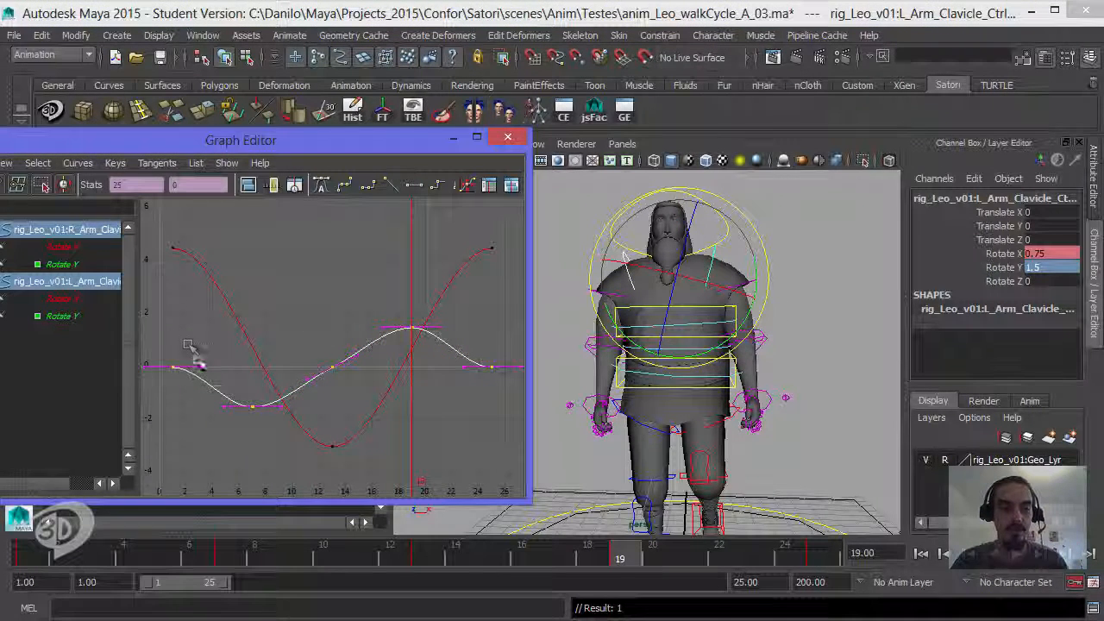
drag(188, 345, 233, 387)
mouse_move(484, 329)
shift+mouse_down()
mouse_move(518, 401)
mouse_move(487, 335)
shift+mouse_up()
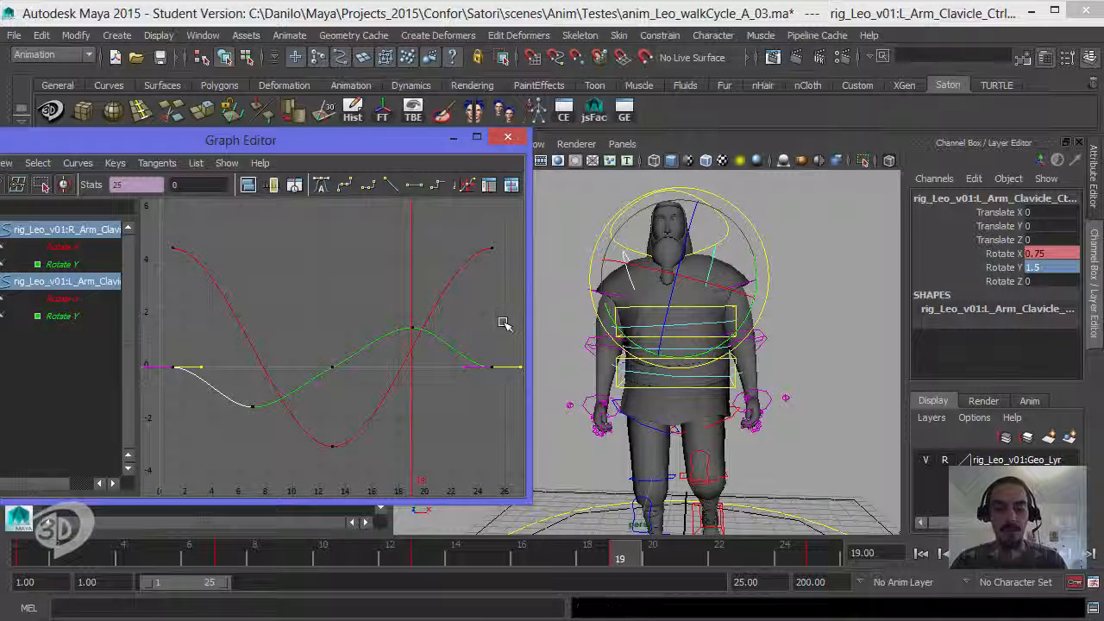
key(w)
middle_drag(504, 323, 513, 352)
Adjust the tangent of the clavicles' Rotate Y key at frame 13 for a smooth slope through the key
click(331, 367)
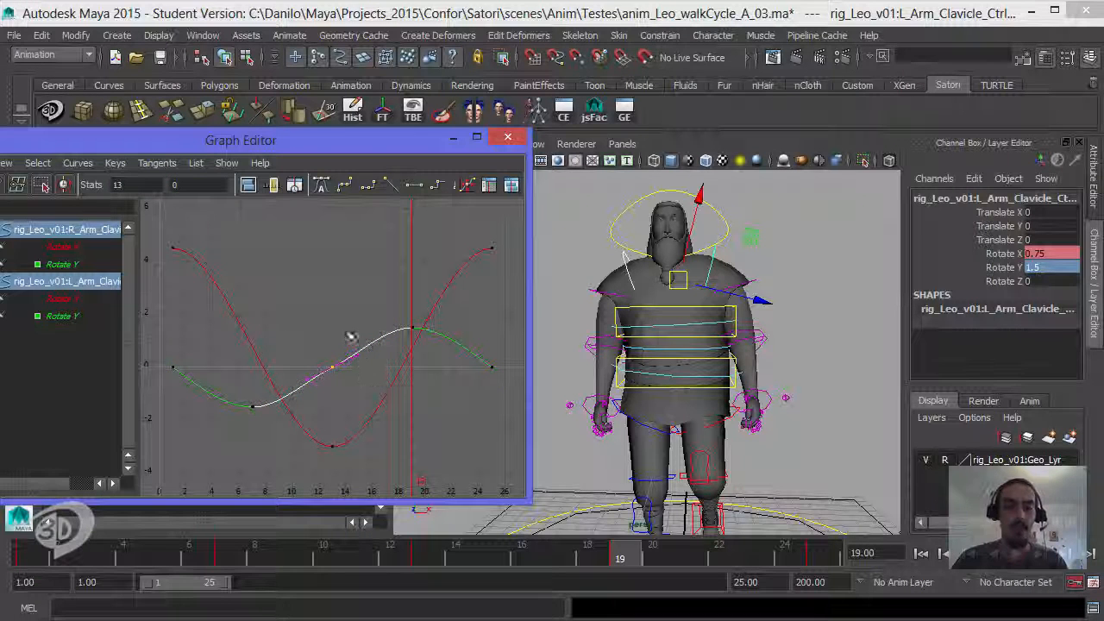
drag(382, 379, 381, 375)
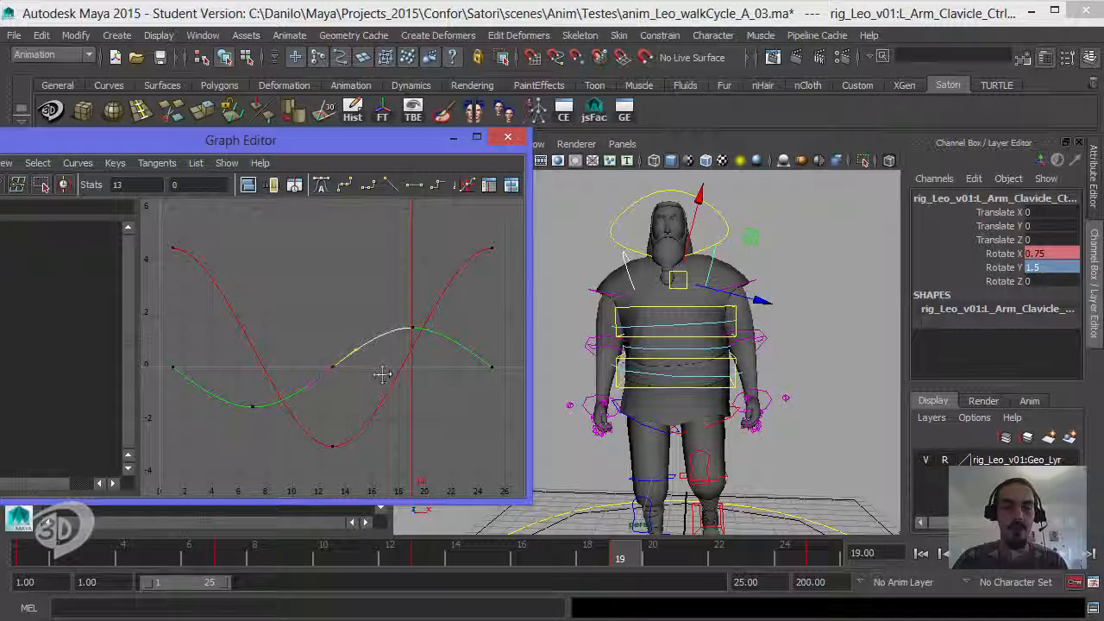
middle_drag(382, 374, 406, 363)
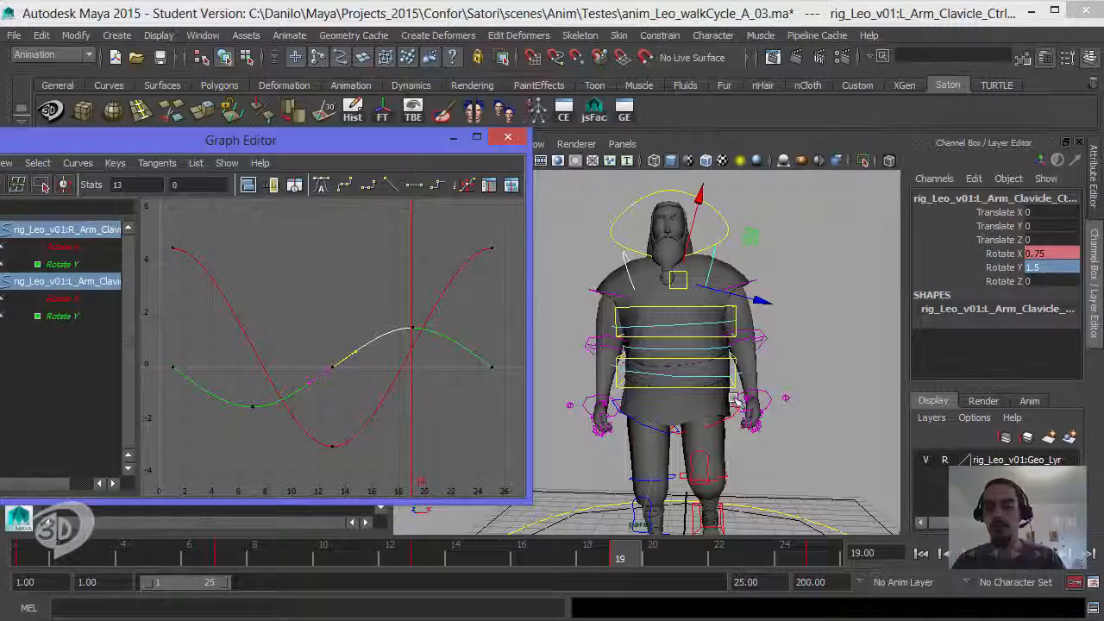
Playblast the walk cycle as a qt H.264 movie named anim_Leo_walkCycle_A_03e, and close the movie after viewing it
alt+drag(733, 399, 736, 357)
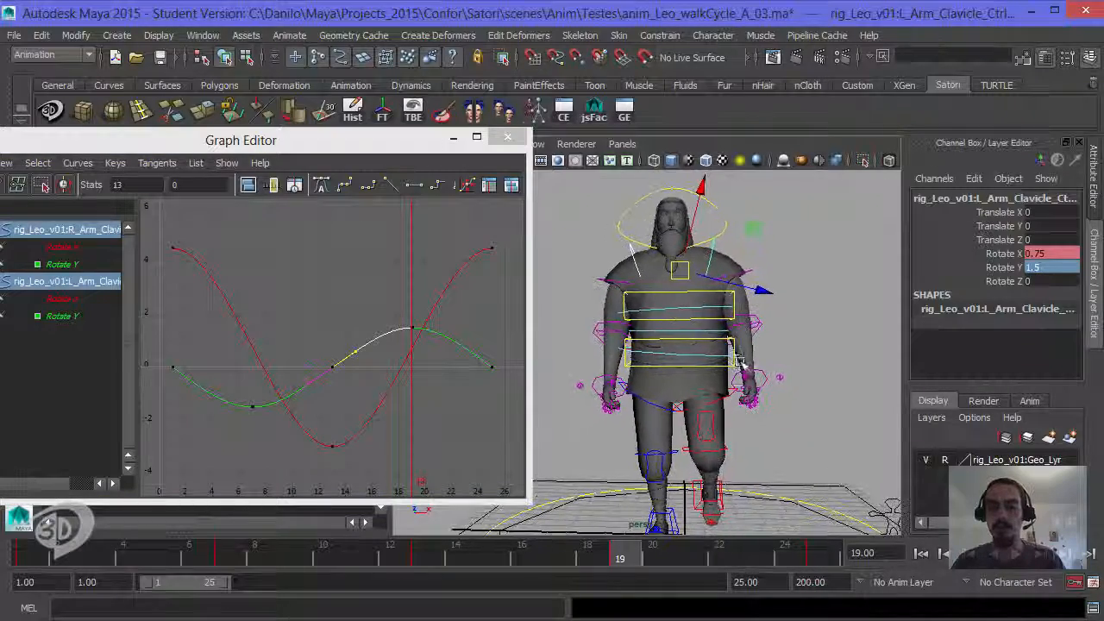
right_click(728, 553)
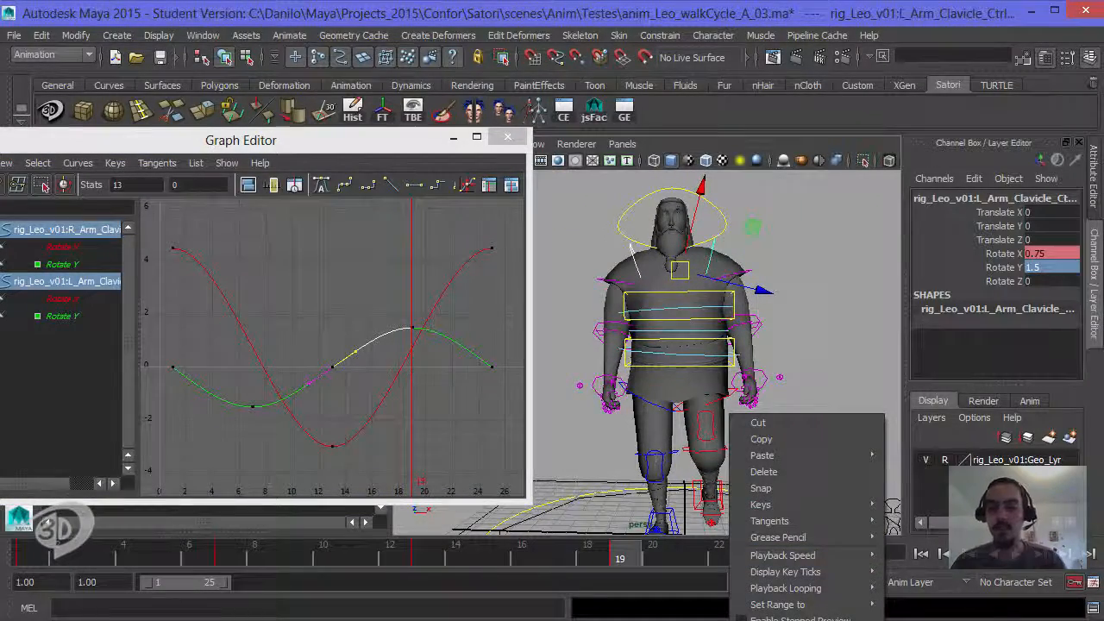
click(873, 619)
drag(852, 397, 858, 425)
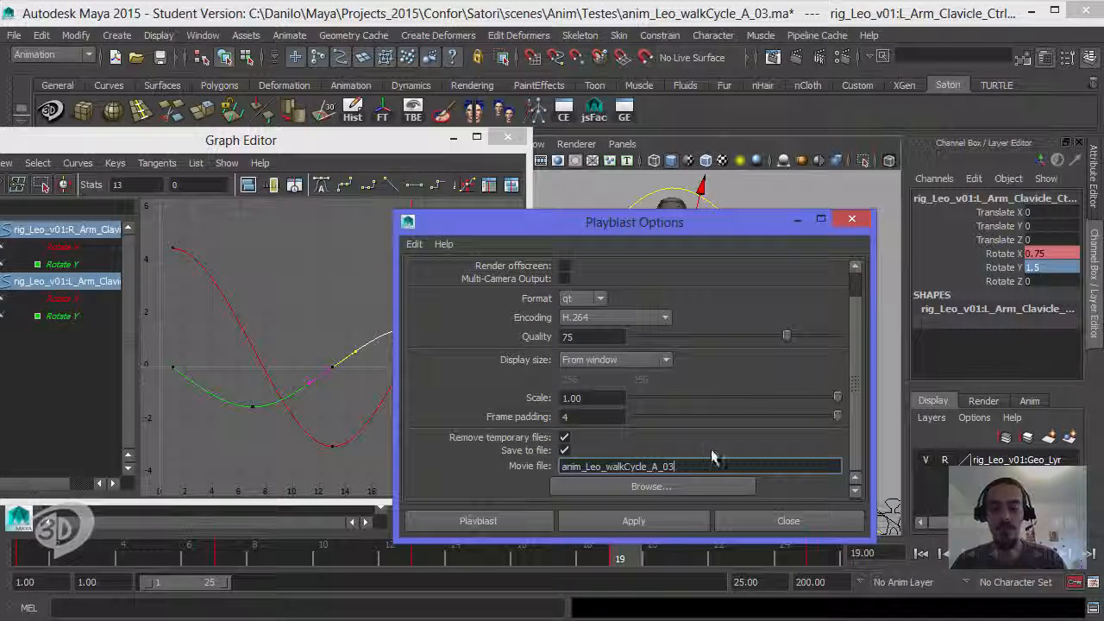
click(518, 521)
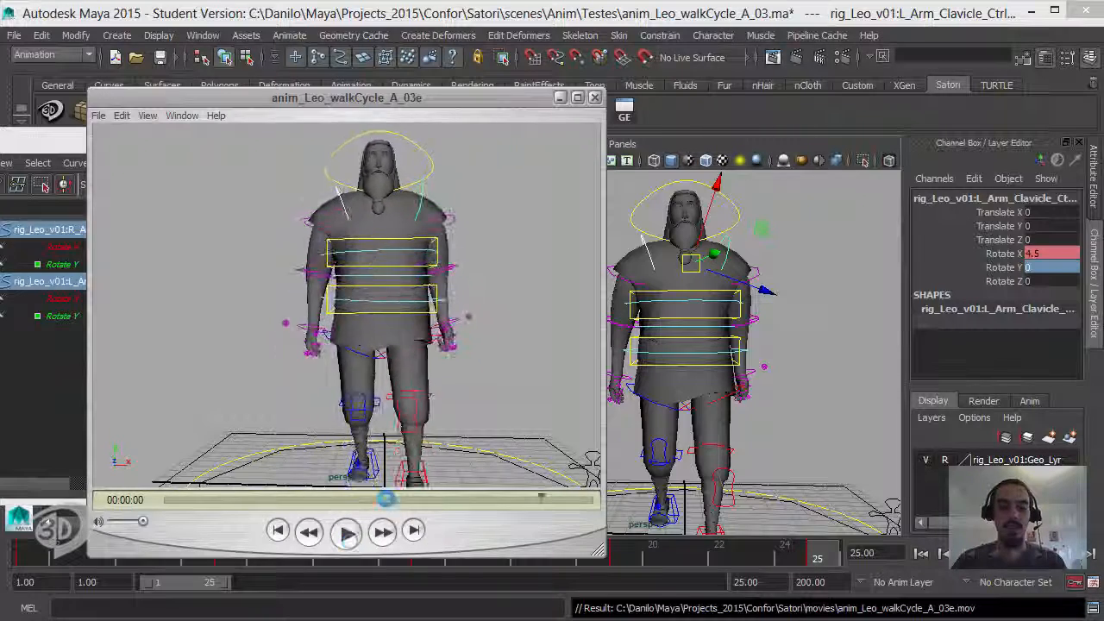
click(594, 97)
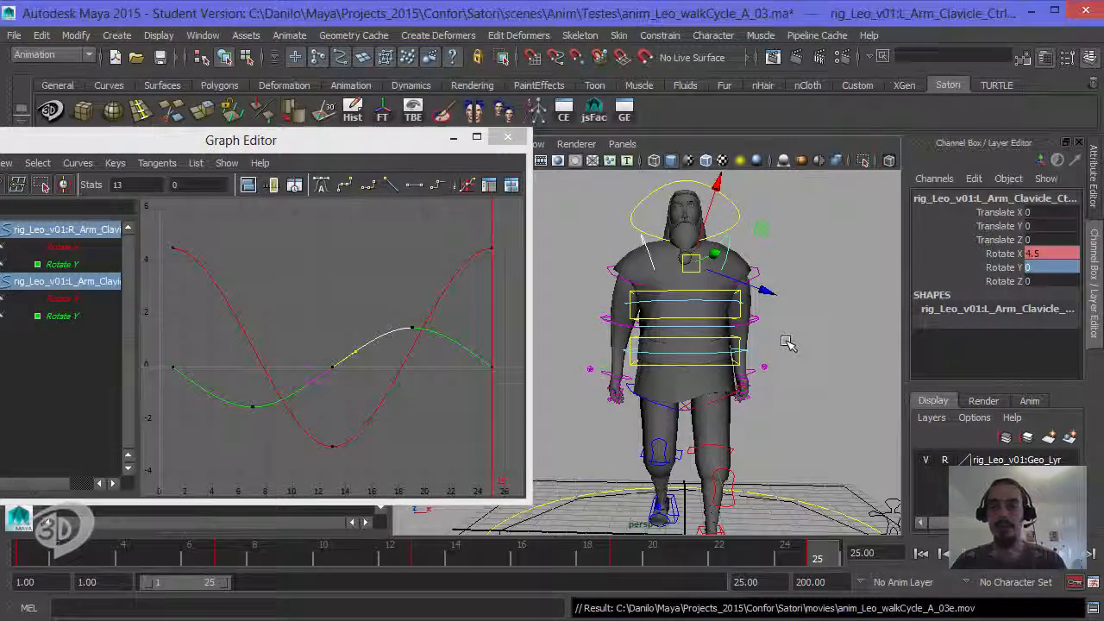
Select the right and left shoulder FK controls and fit their rotation curves in the Graph Editor
alt+drag(783, 340, 702, 284)
click(706, 278)
alt+middle_drag(617, 321, 733, 311)
click(641, 286)
click(669, 297)
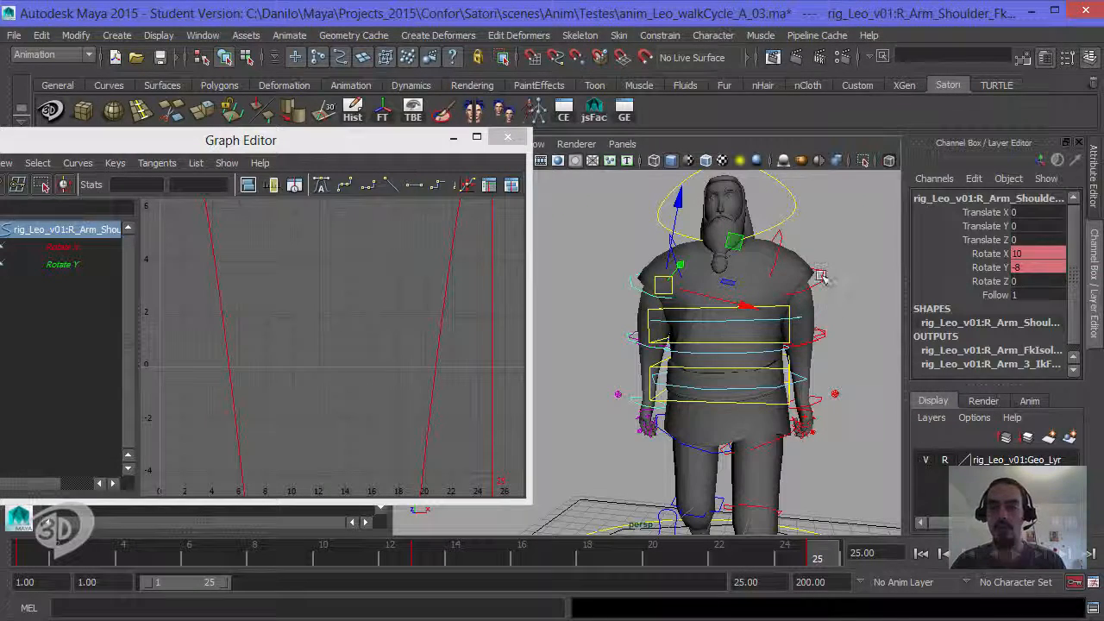
alt+middle_drag(834, 267, 765, 283)
shift+click(787, 281)
click(304, 302)
key(f)
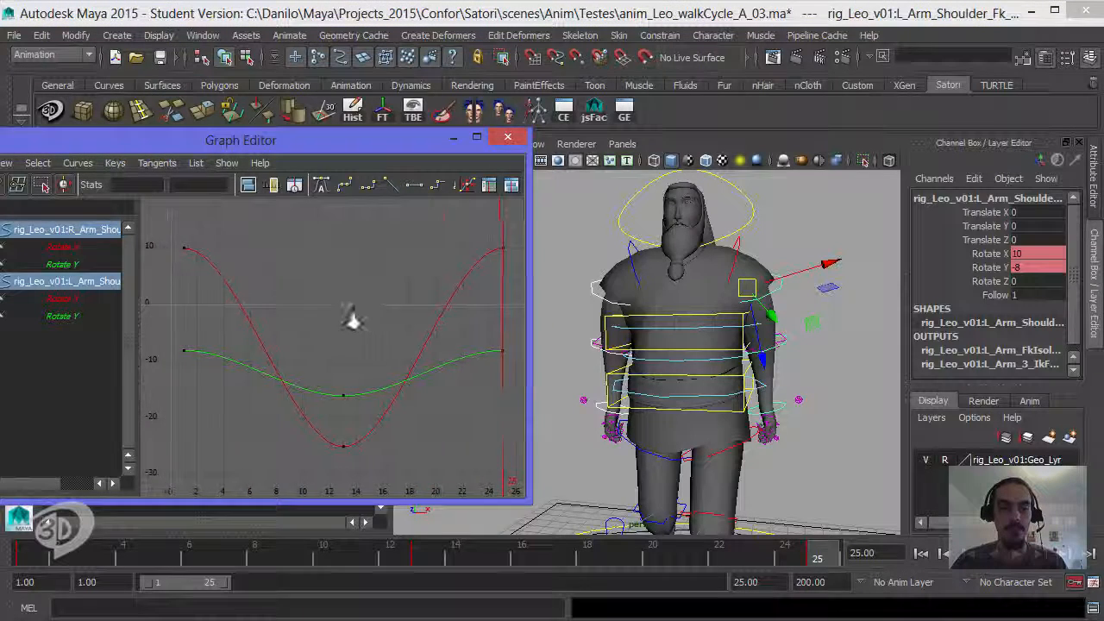
Set the shoulders' Rotate X keys at frame 13 to -20
drag(362, 443, 321, 395)
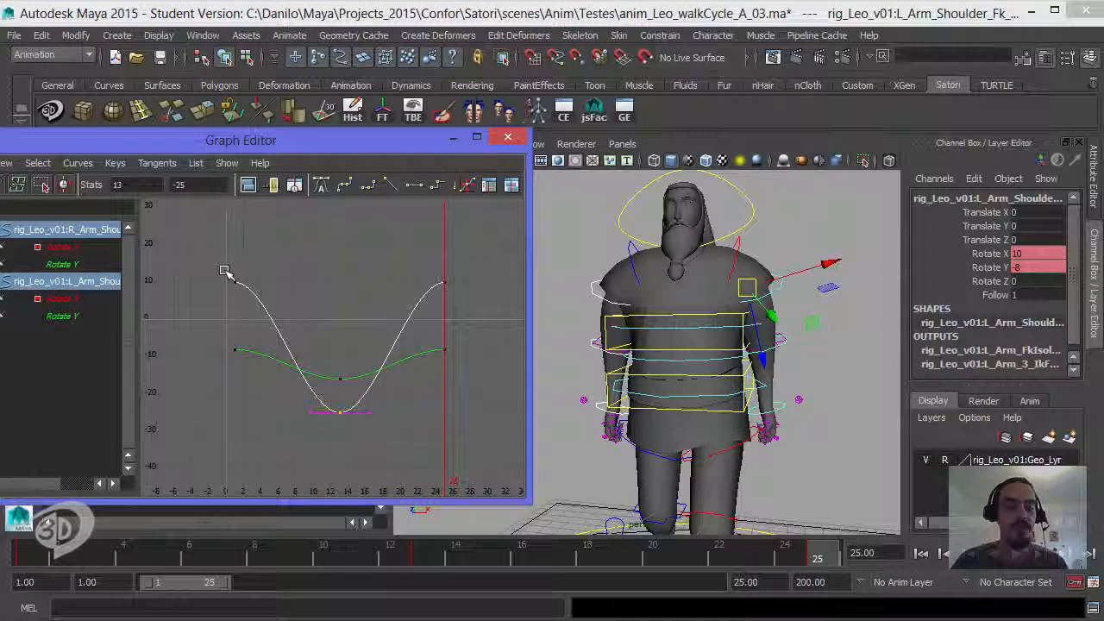
click(194, 186)
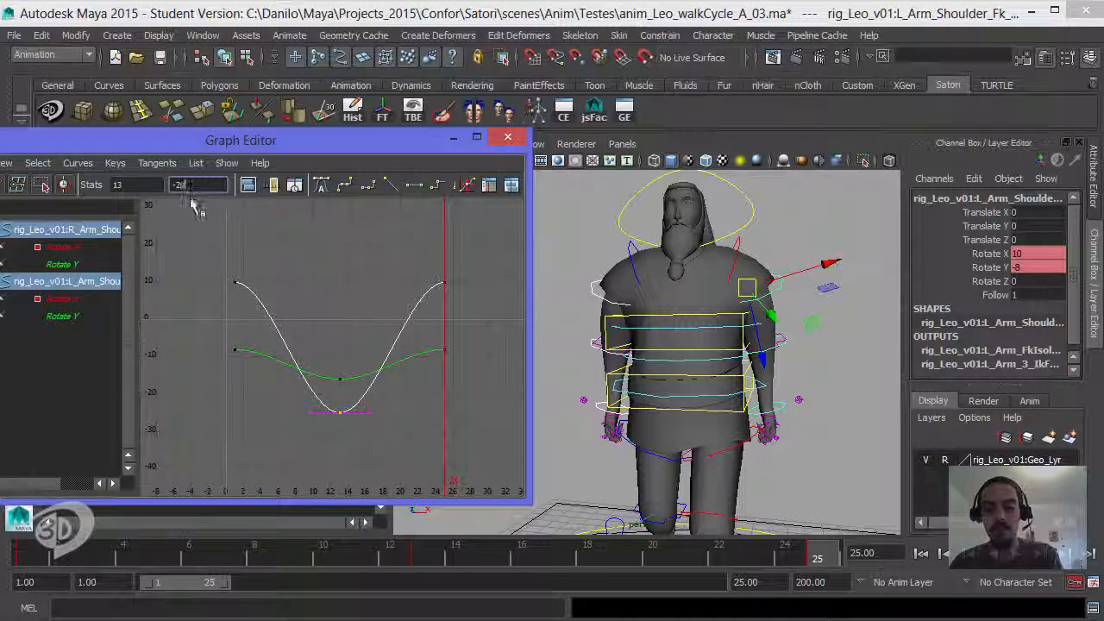
key(Return)
Set the shoulders' Rotate X keys at frames 1 and 25 to 8
drag(470, 315, 219, 206)
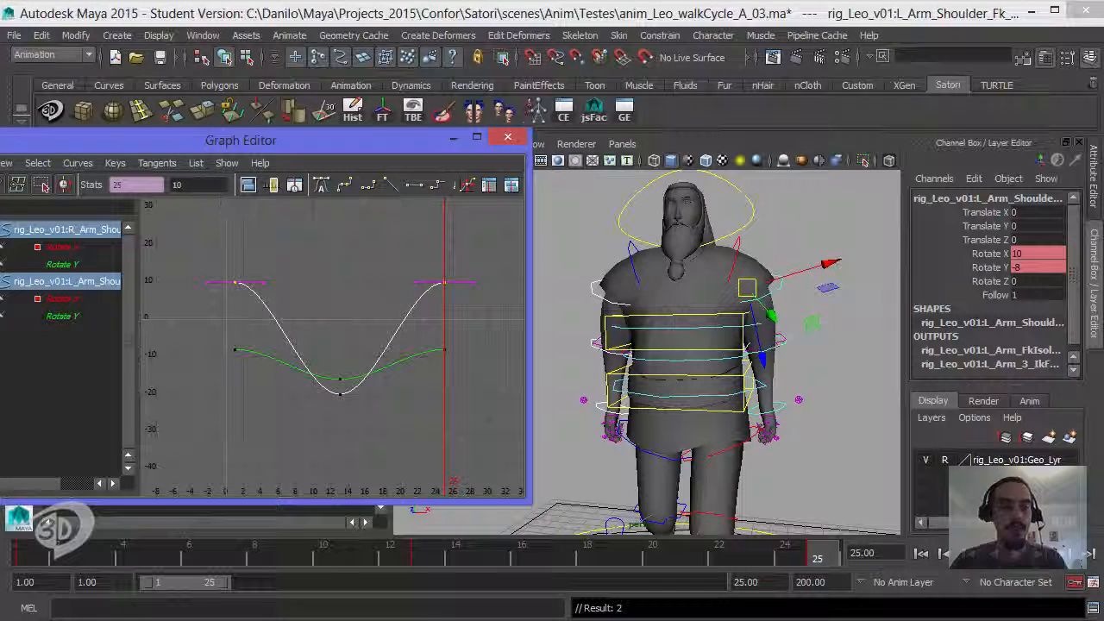
click(213, 185)
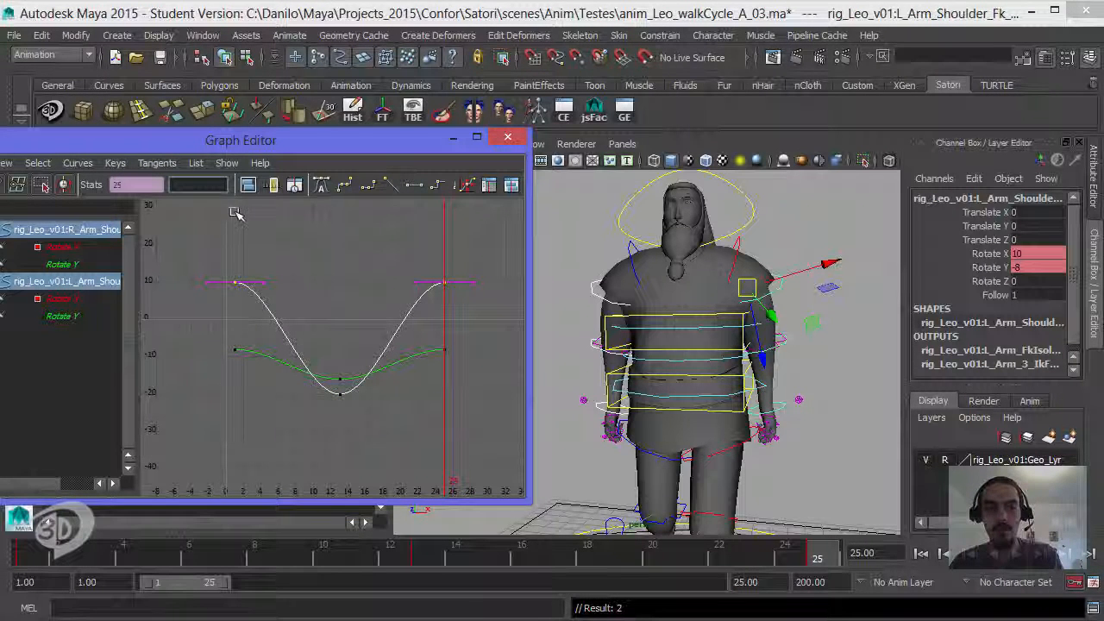
text(8)
key(Return)
alt+drag(672, 344, 729, 345)
Set the shoulders' Rotate Y keys at frames 1 and 25 to -6
drag(216, 338, 269, 373)
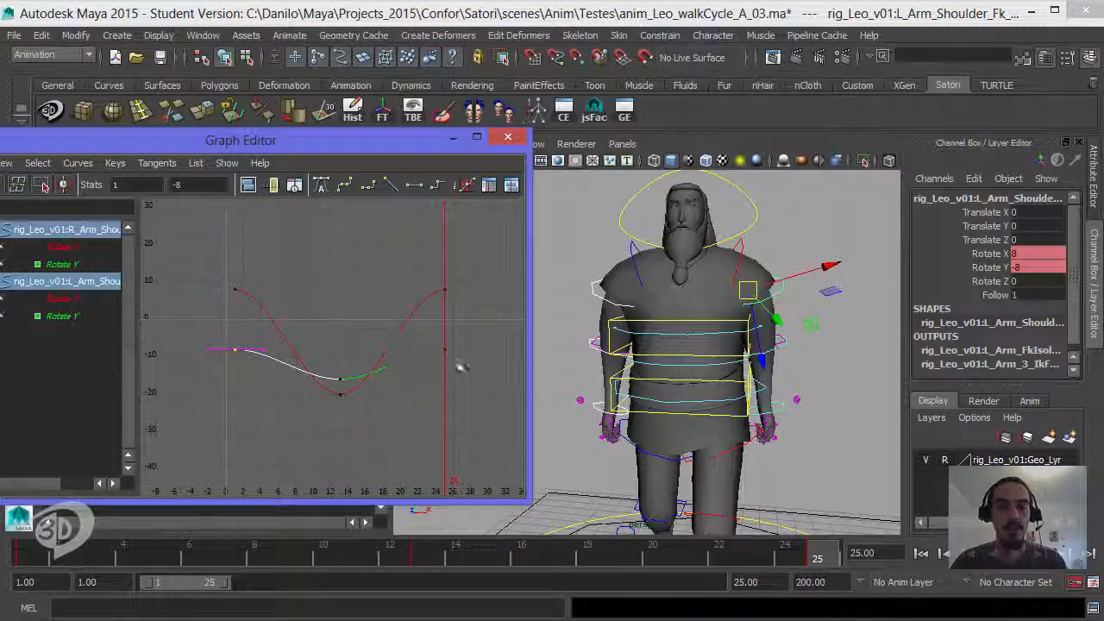
key(ctrl+c)
key(ctrl+v)
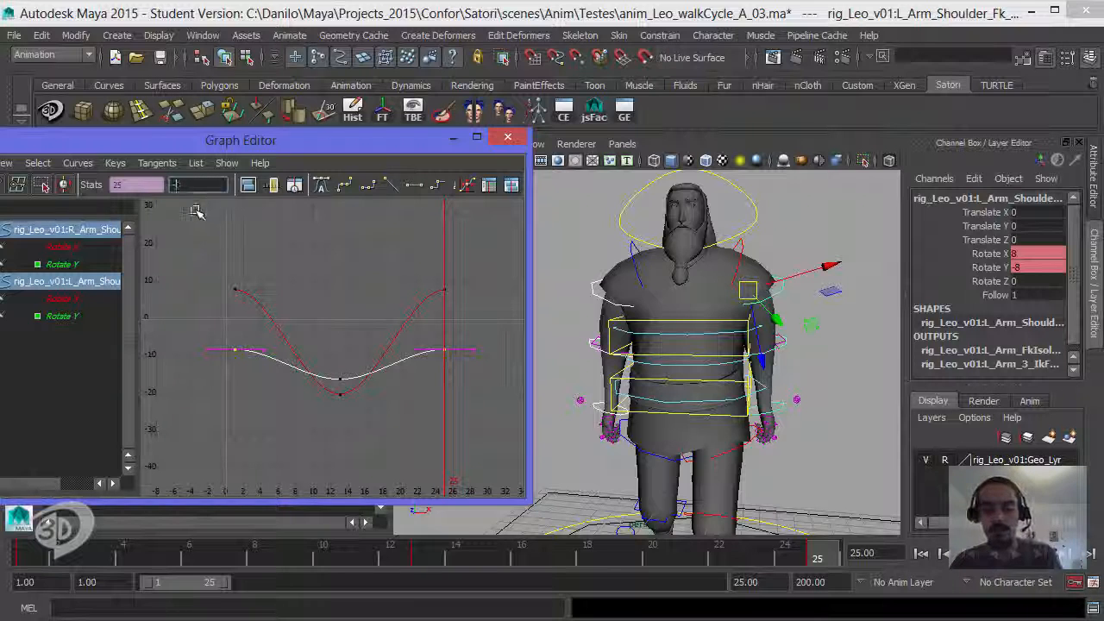
key(BackSpace)
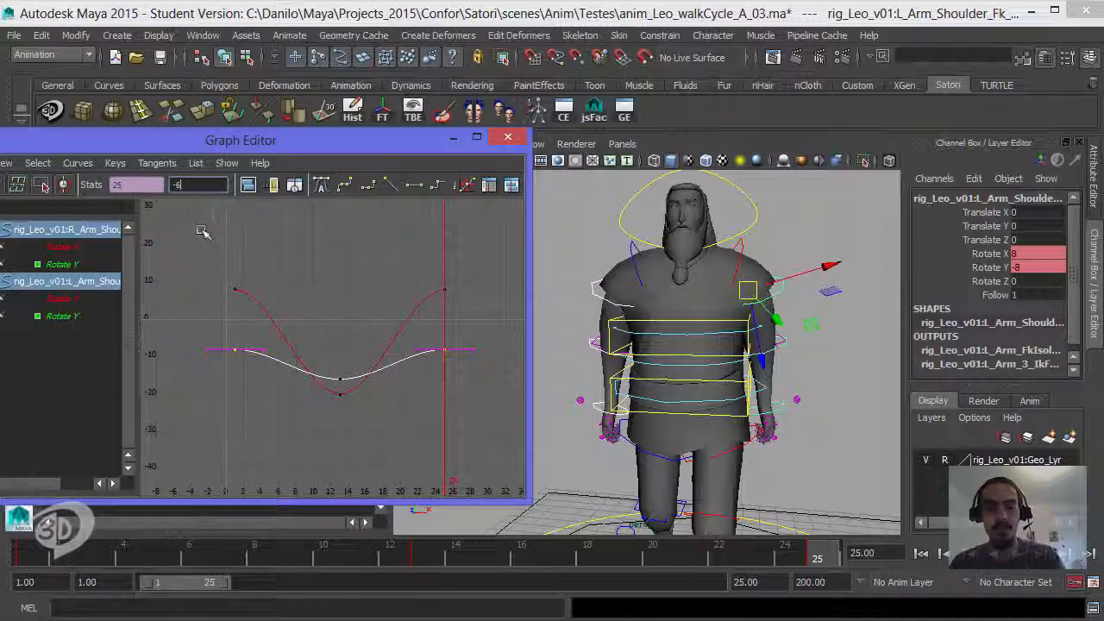
key(Return)
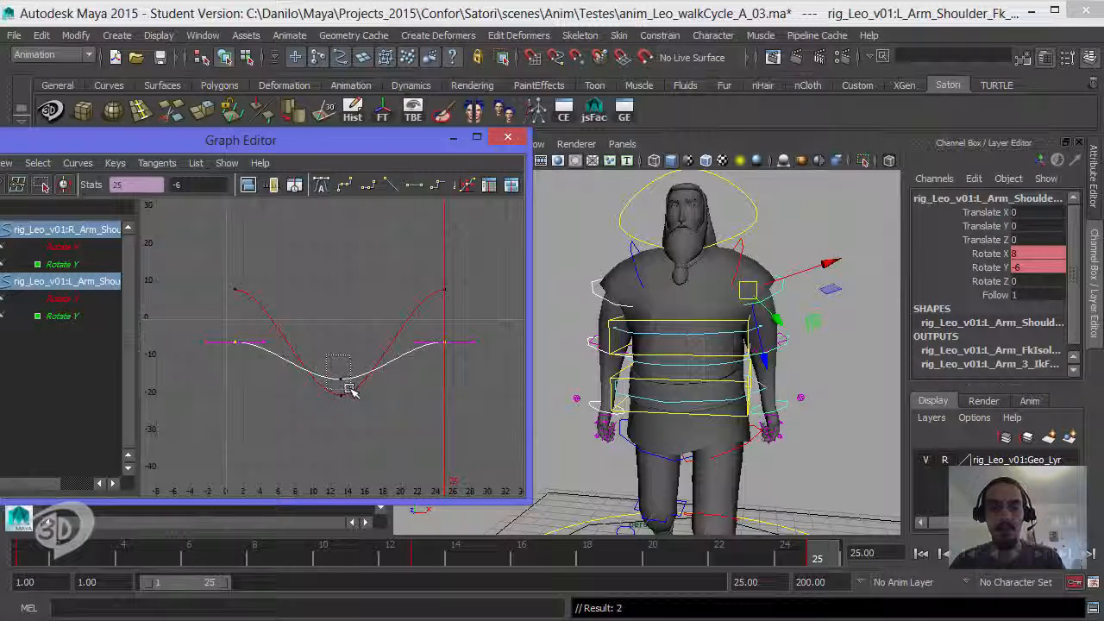
Set the shoulders' Rotate Y keys at frame 13 to -13
drag(350, 388, 352, 381)
double_click(194, 185)
text(-16)
key(Return)
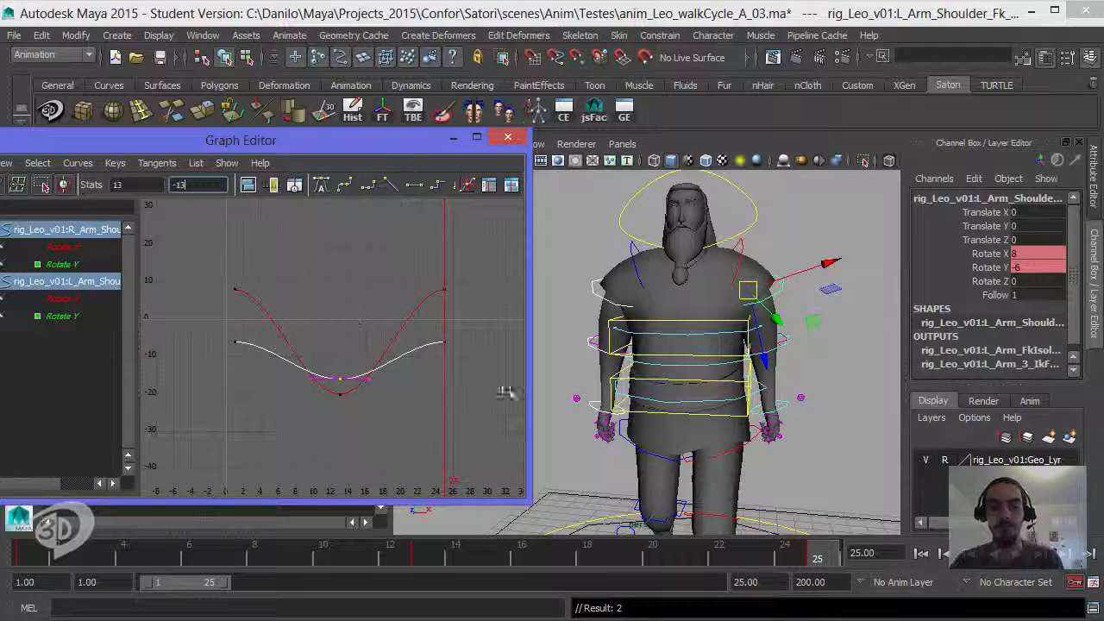
key(Return)
Play back the walk cycle to check the shoulder motion and return to frame 1
scroll(888, 500, down, 2)
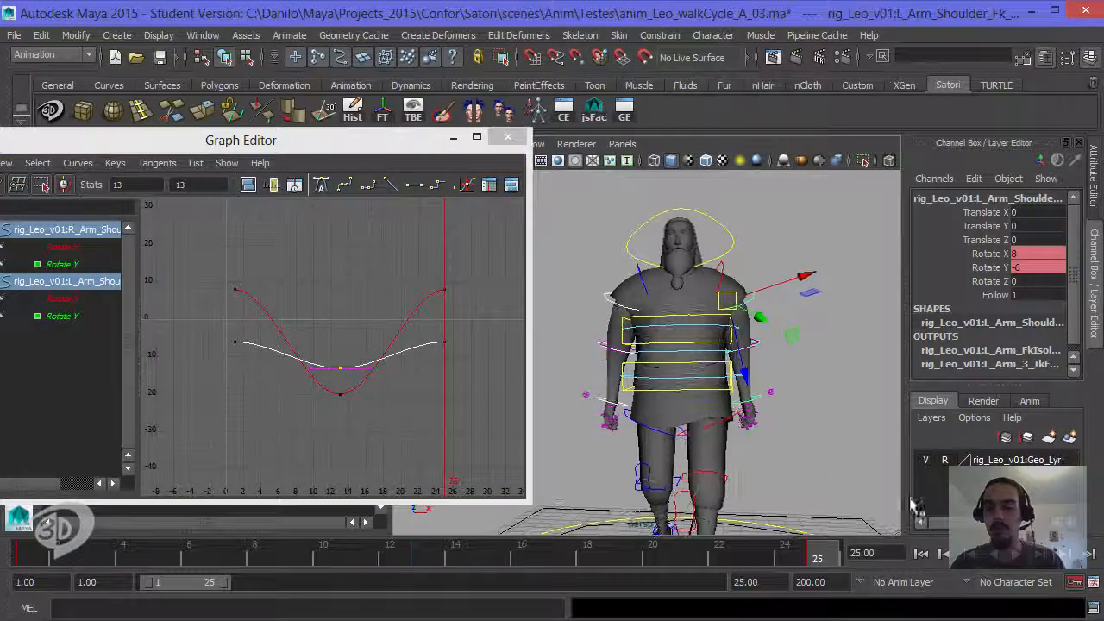
key(alt+v)
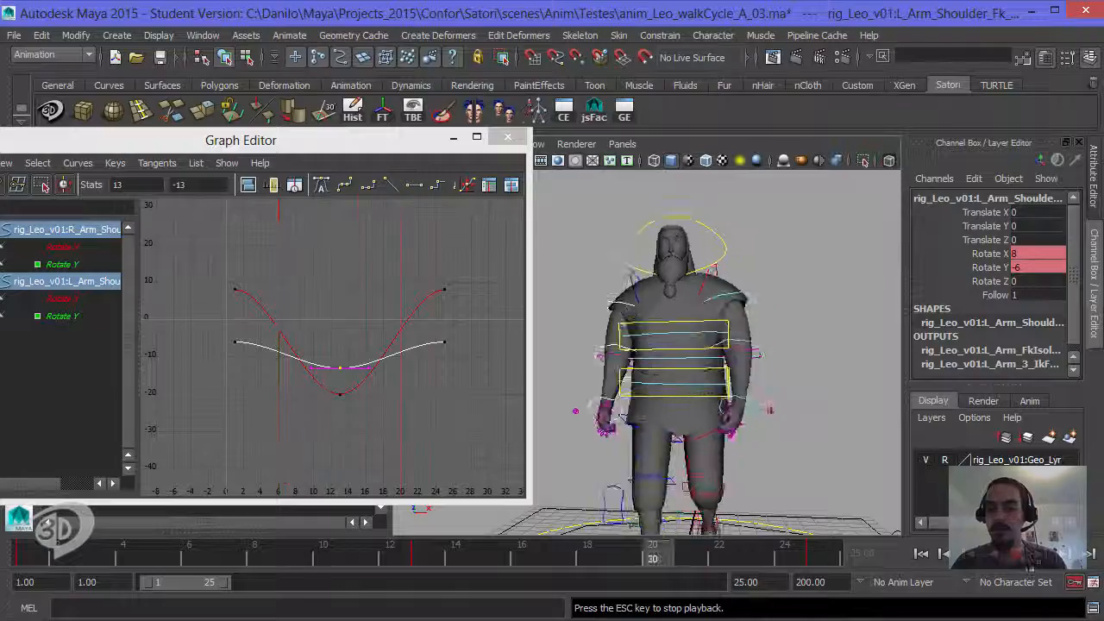
key(Escape)
key(alt+shift+v)
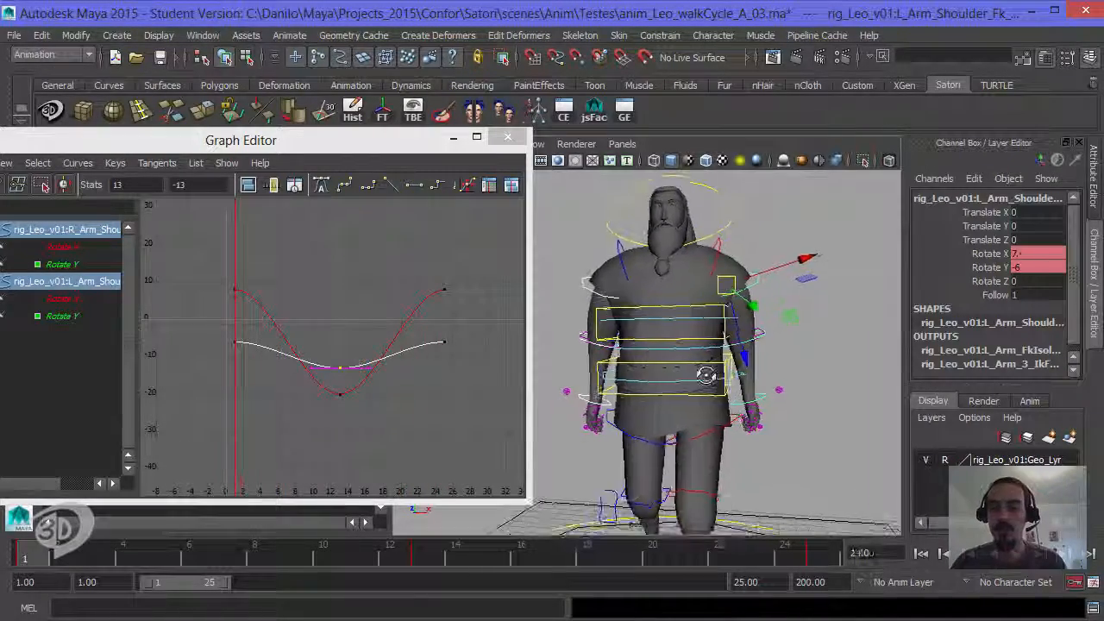
Select the left and right elbow FK controls and fit their rotation curves in the Graph Editor
alt+drag(714, 381, 758, 316)
click(784, 306)
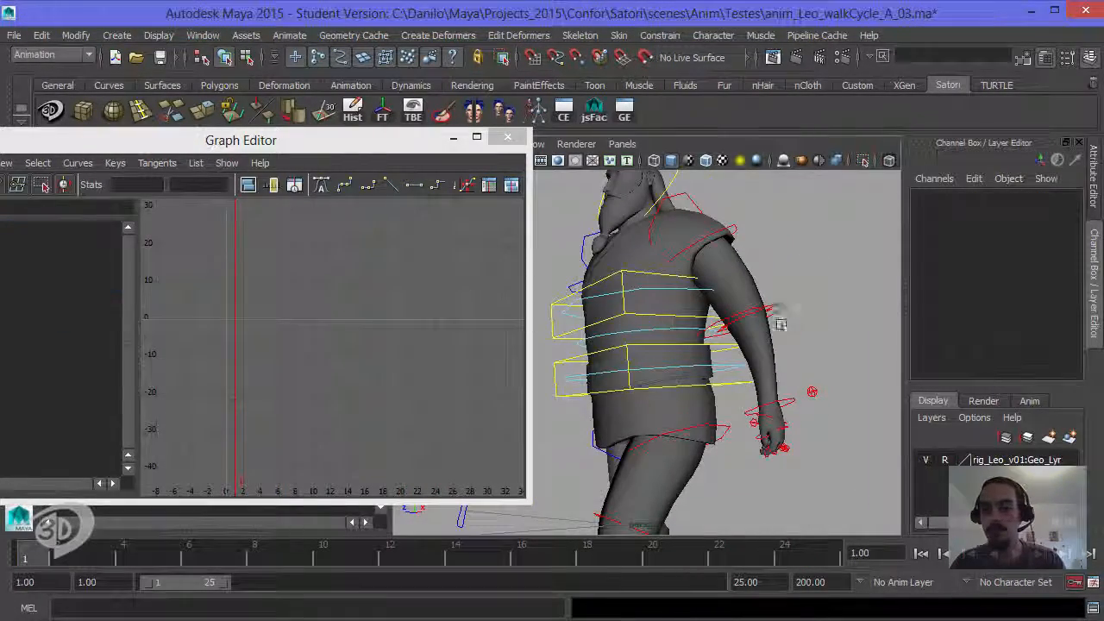
click(752, 315)
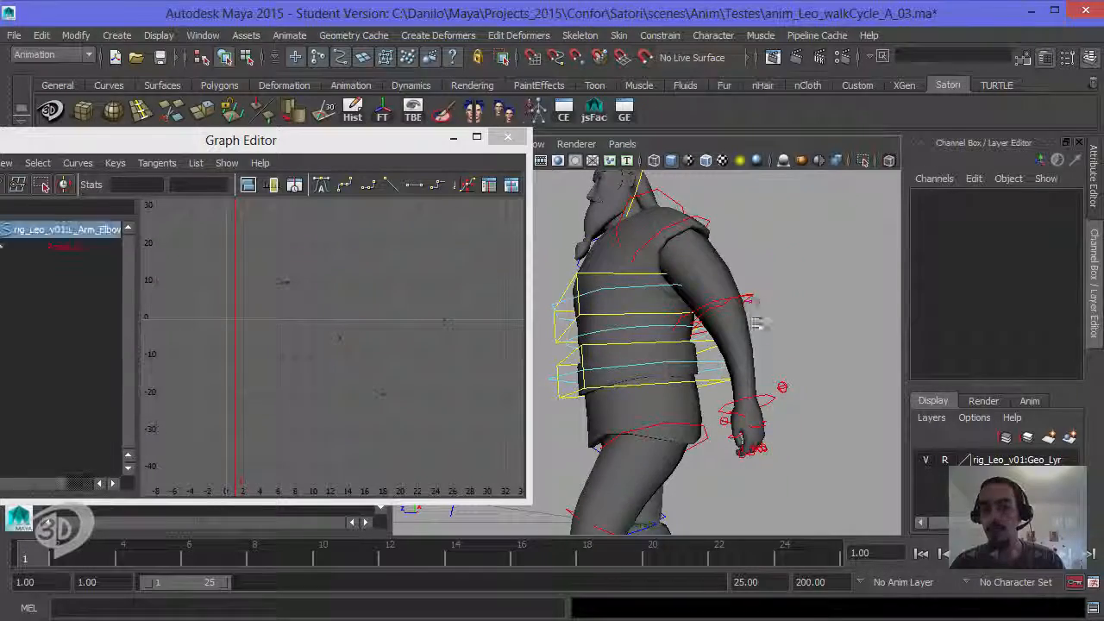
alt+drag(752, 315, 807, 364)
shift+click(561, 325)
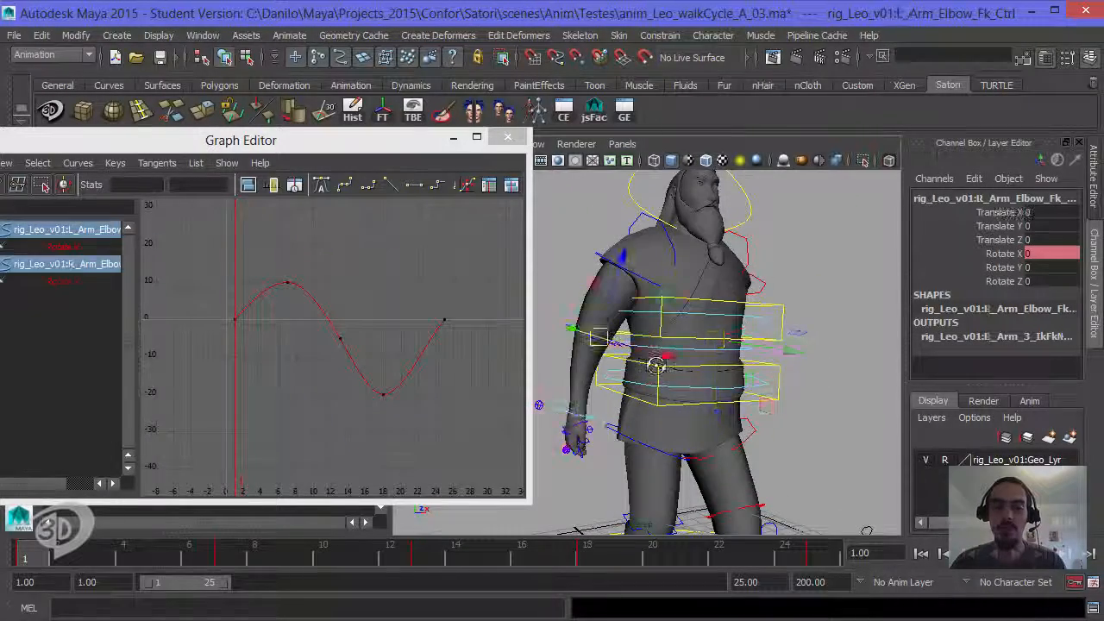
alt+drag(560, 325, 621, 328)
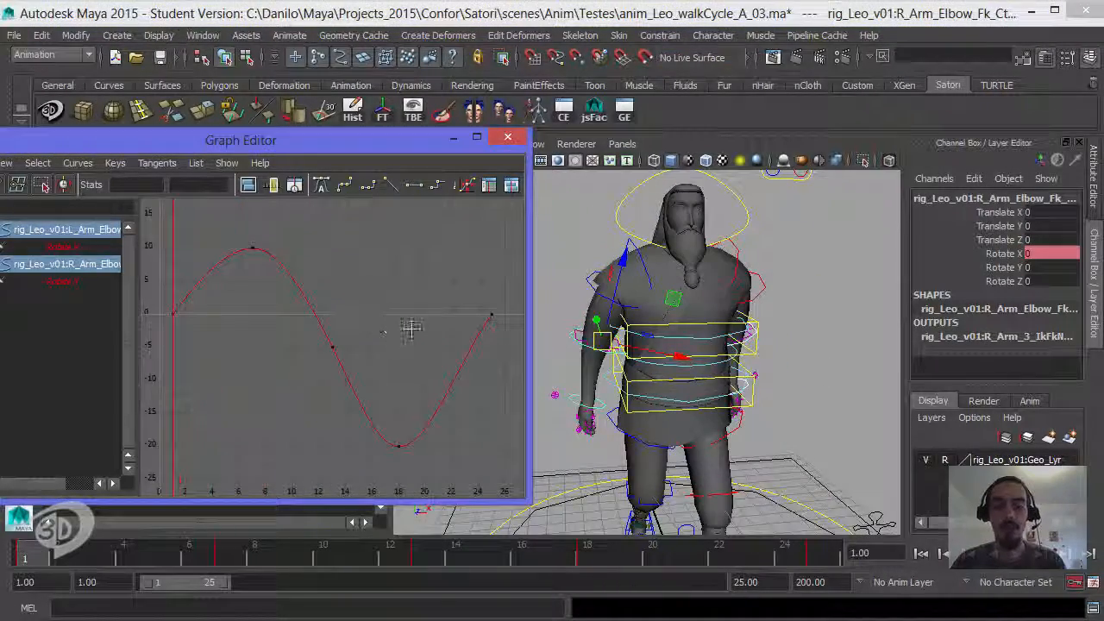
scroll(406, 325, down, 4)
mouse_move(722, 352)
alt+mouse_down()
mouse_move(621, 330)
mouse_move(715, 332)
alt+mouse_up()
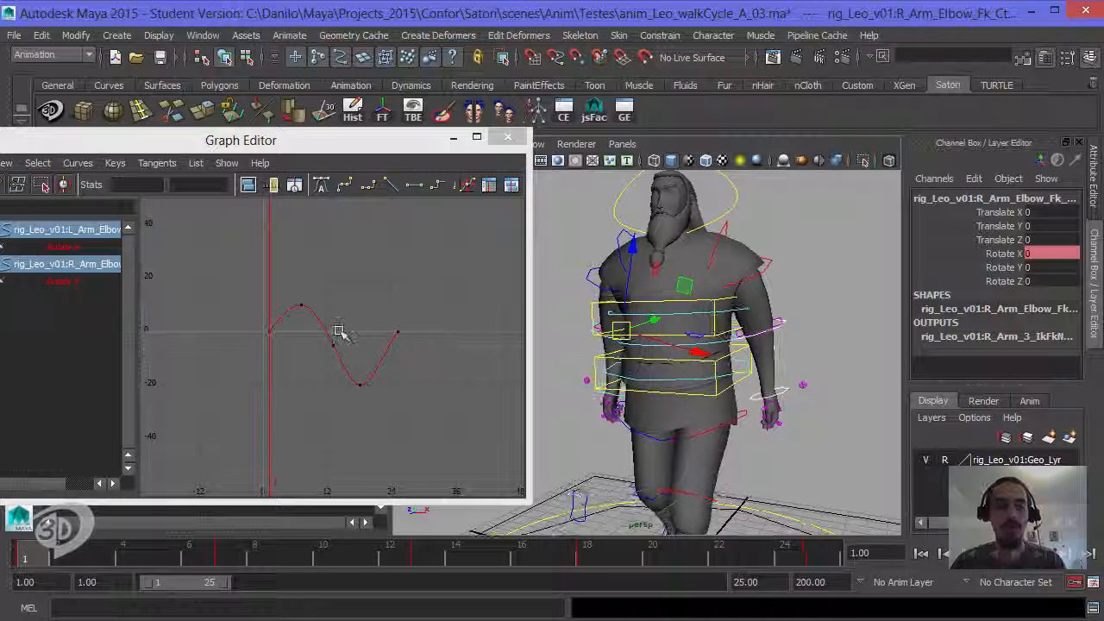
Copy all of the elbows' Rotate X keys and paste them at frame 25
drag(337, 333, 417, 383)
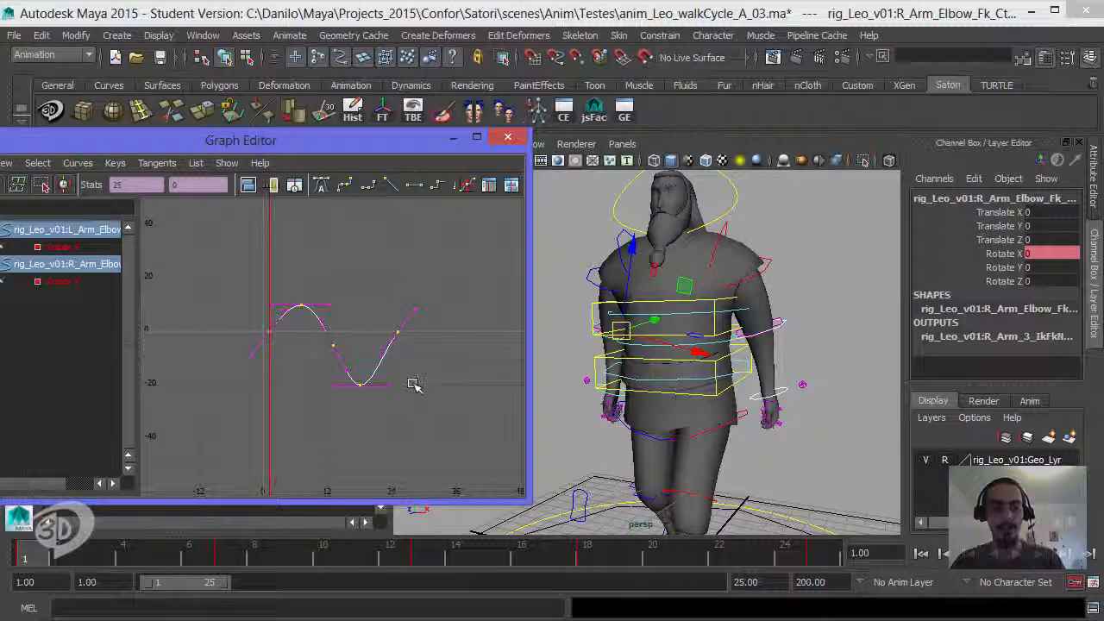
click(819, 556)
key(ctrl+v)
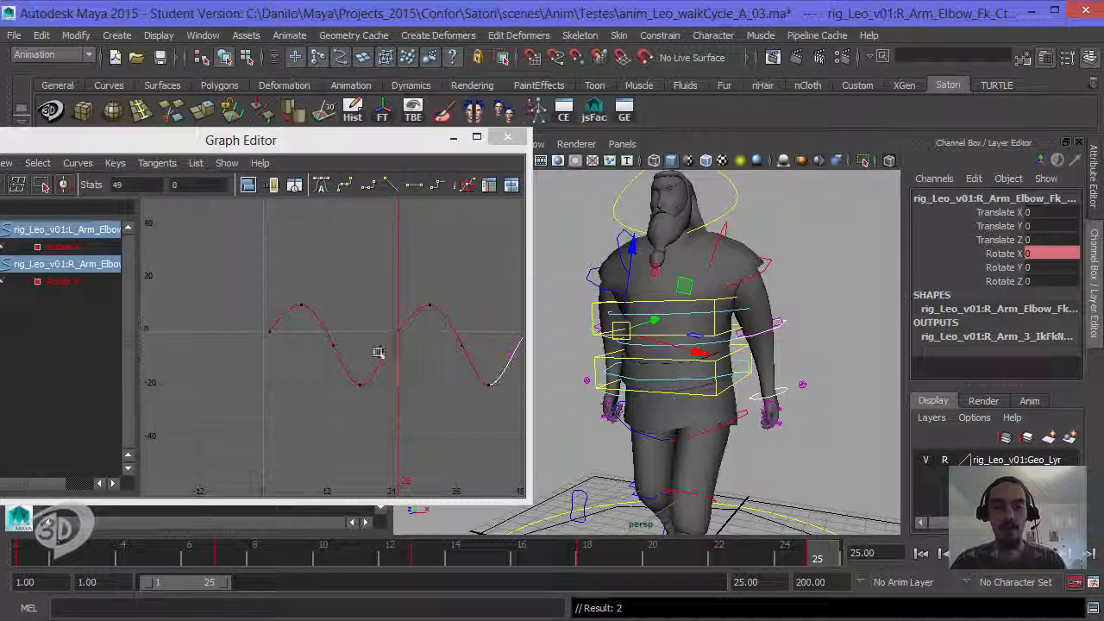
Shift all of the elbows' Rotate X keys 24 frames earlier, and offset them one frame later
alt+right_drag(444, 335, 386, 333)
drag(386, 333, 423, 385)
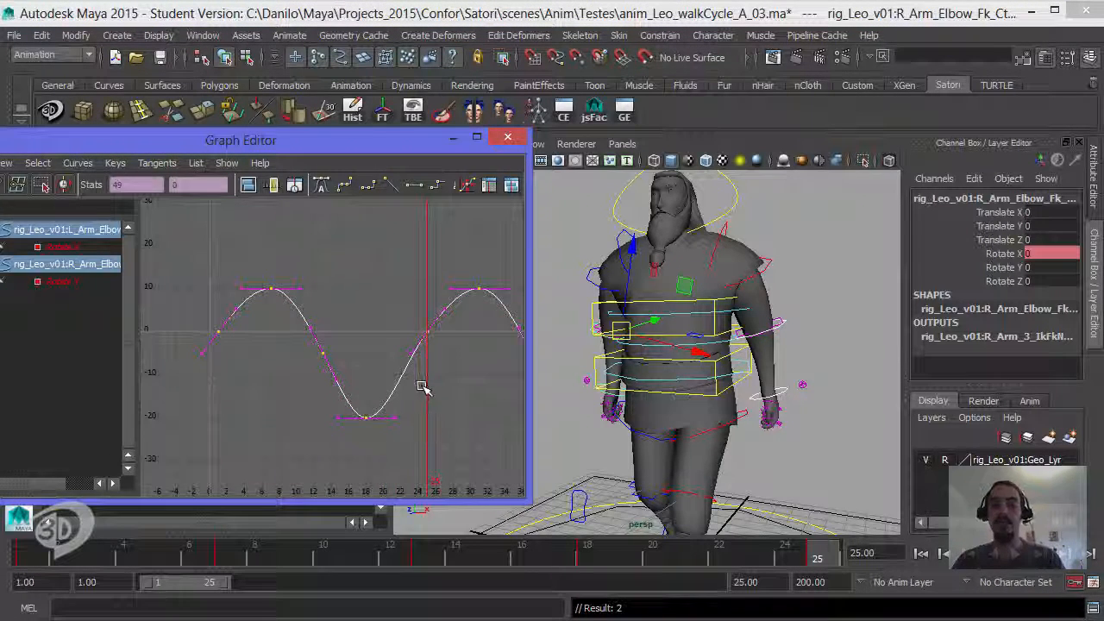
alt+middle_drag(423, 385, 416, 377)
alt+right_drag(416, 377, 399, 373)
alt+middle_drag(399, 374, 343, 376)
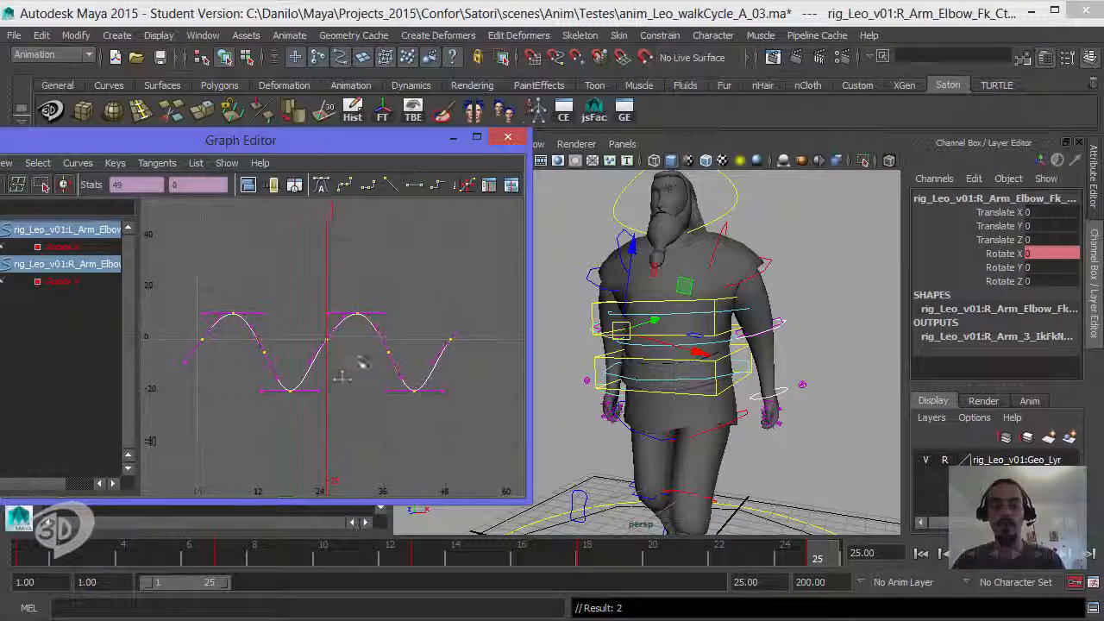
alt+right_drag(390, 353, 360, 366)
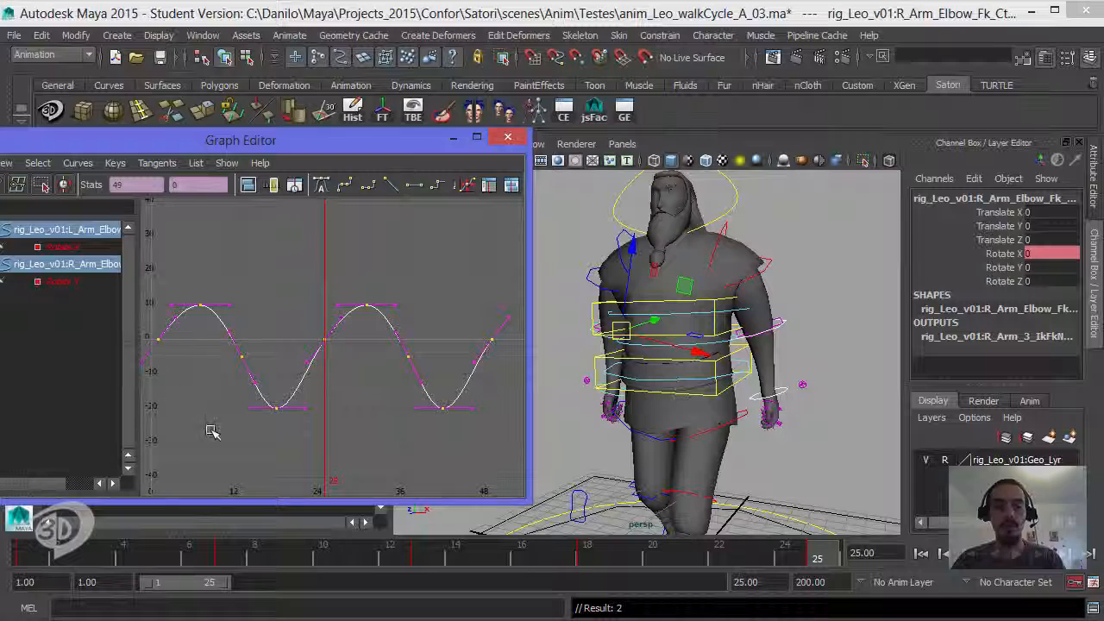
drag(159, 550, 26, 556)
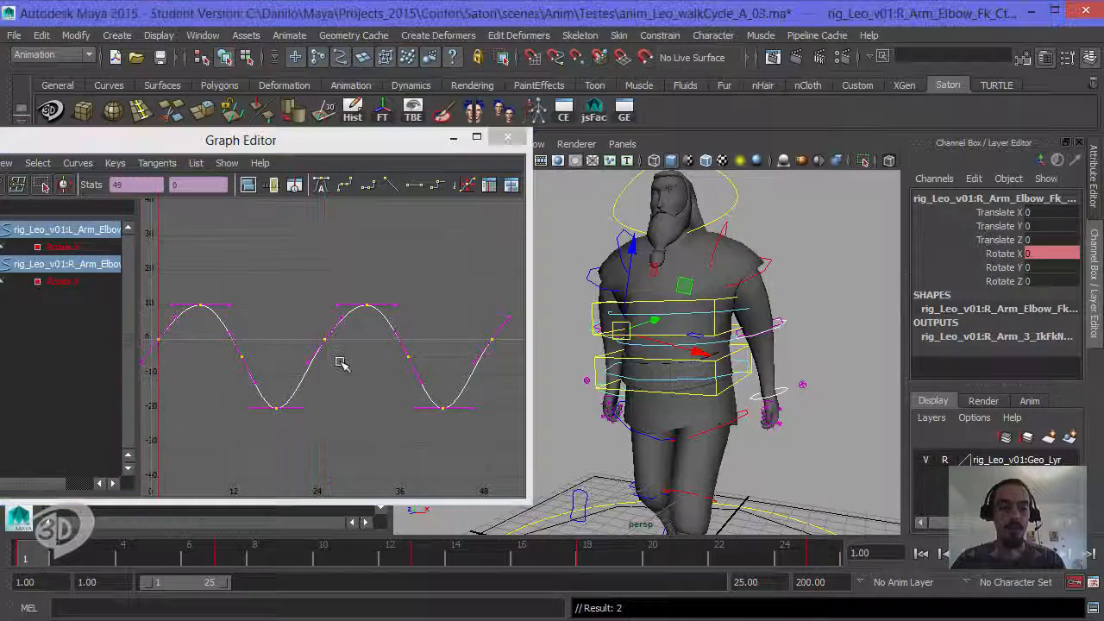
shift+middle_drag(296, 369, 188, 393)
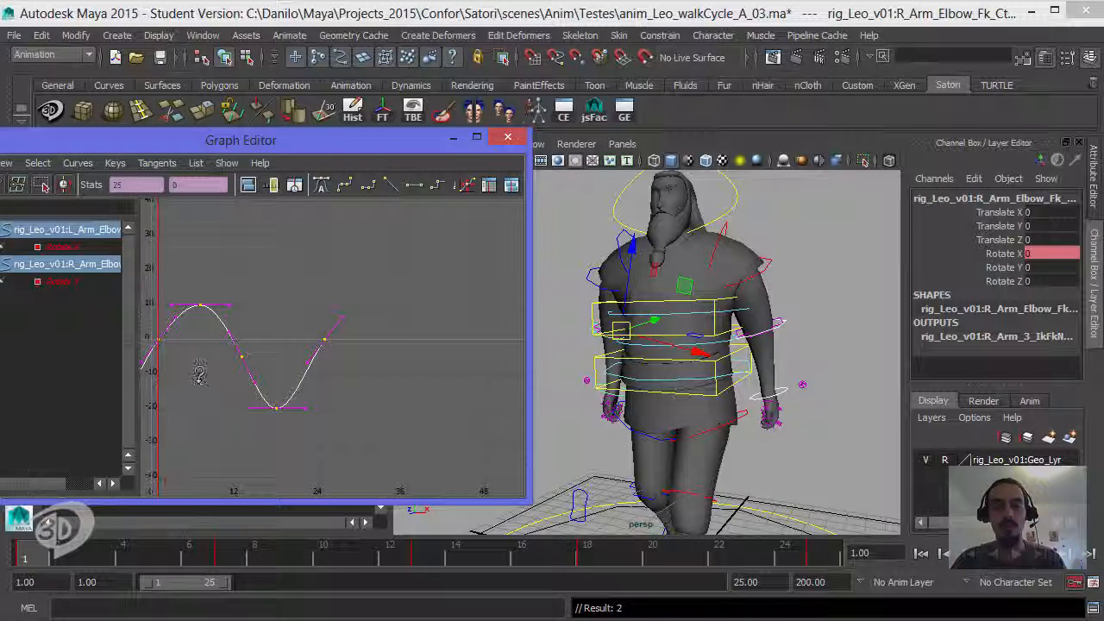
shift+middle_drag(206, 378, 212, 379)
Select the left and right wrist FK controls to show their rotation curves in the Graph Editor
alt+drag(709, 406, 784, 385)
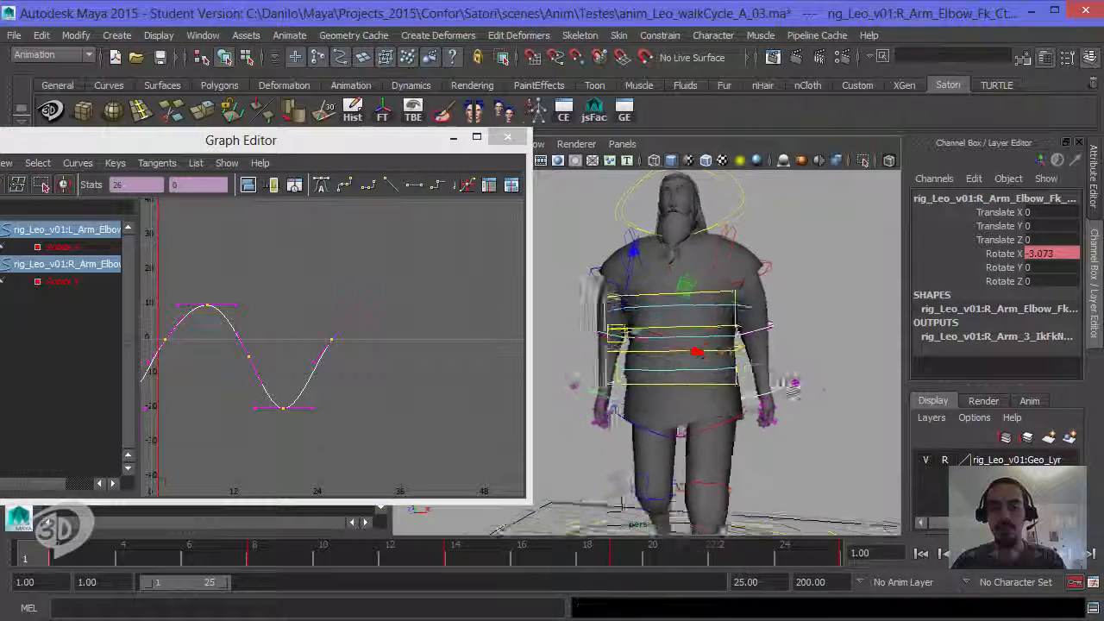
alt+right_drag(784, 384, 810, 348)
alt+drag(810, 348, 788, 367)
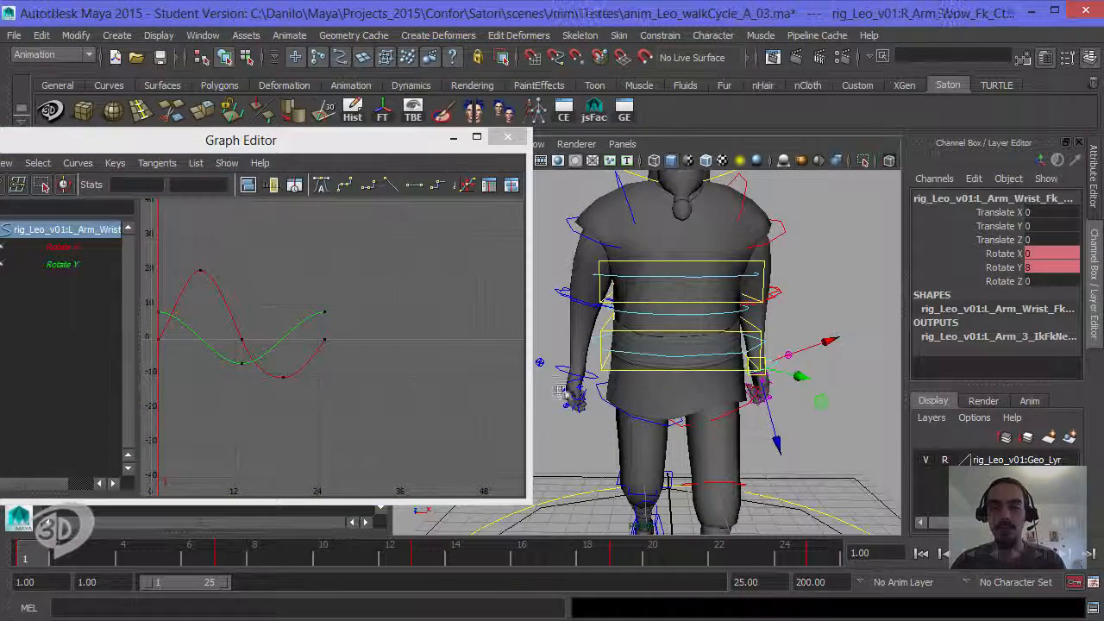
shift+click(557, 365)
Copy all of the wrists' Rotate X and Rotate Y keys and paste them at frame 25
drag(266, 307, 269, 406)
alt+middle_drag(289, 402, 315, 394)
key(ctrl+c)
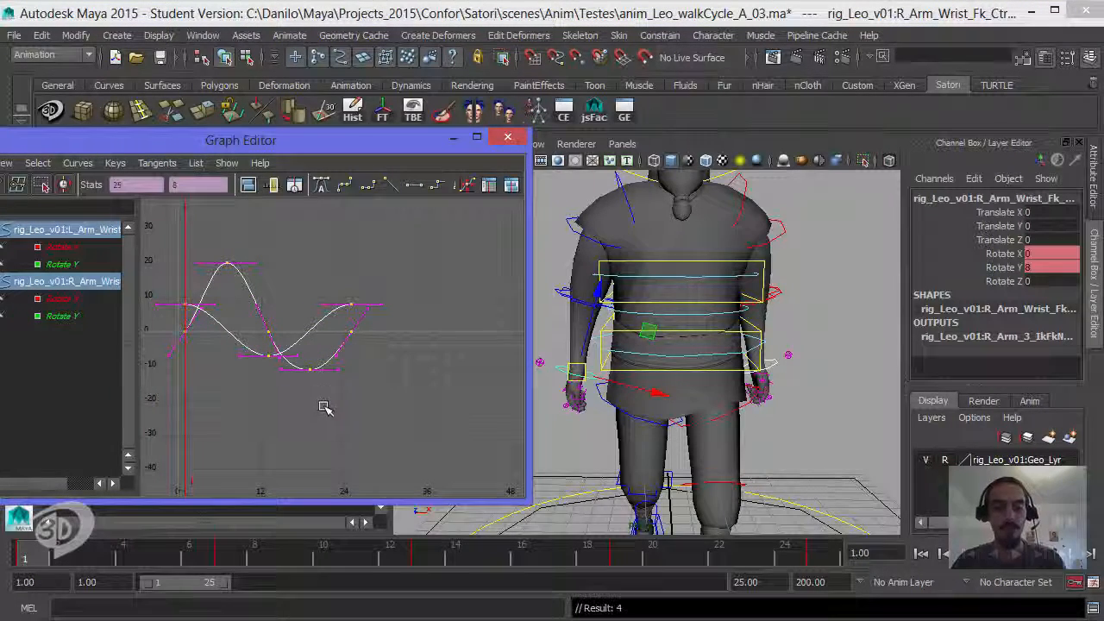
click(817, 556)
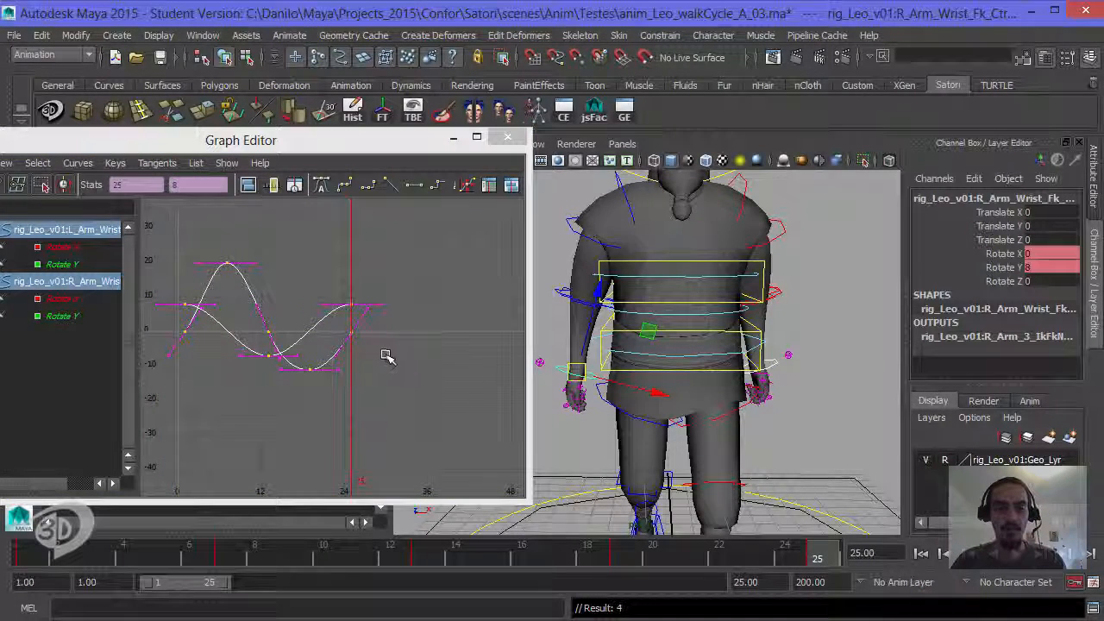
key(ctrl+v)
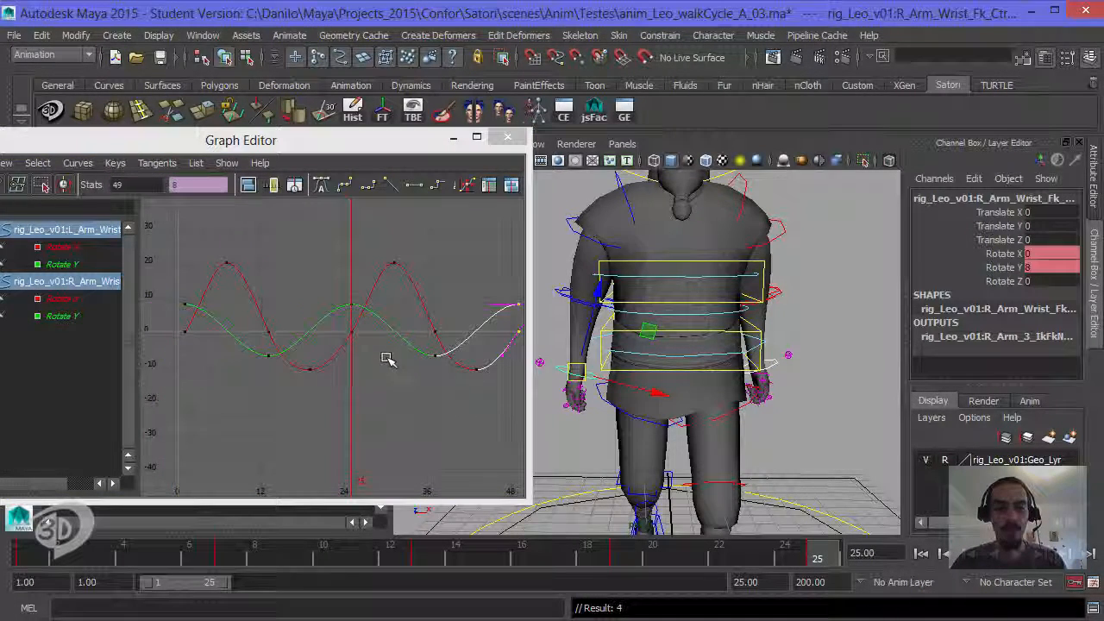
Shift all of the wrists' rotation keys 24 frames earlier, and offset them two frames later
alt+middle_drag(387, 365, 419, 352)
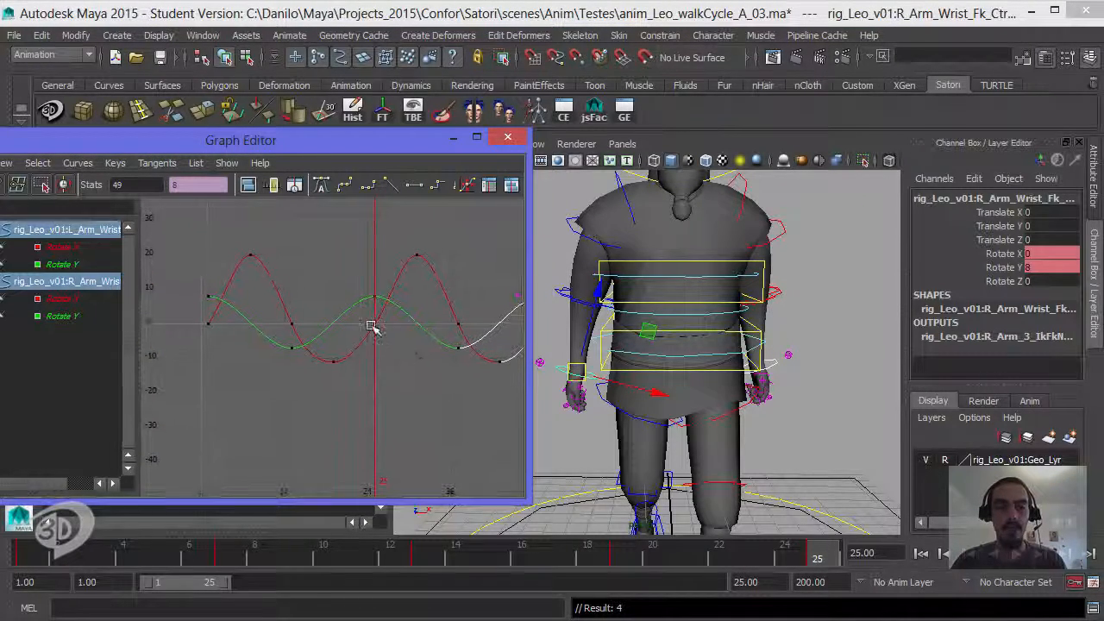
drag(320, 295, 307, 414)
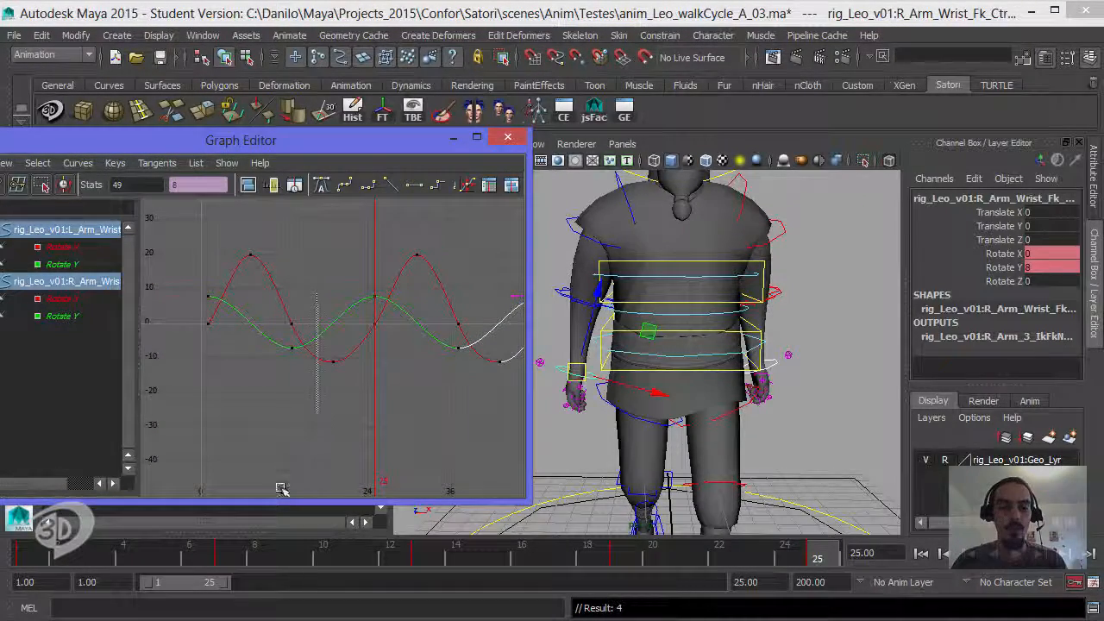
click(29, 553)
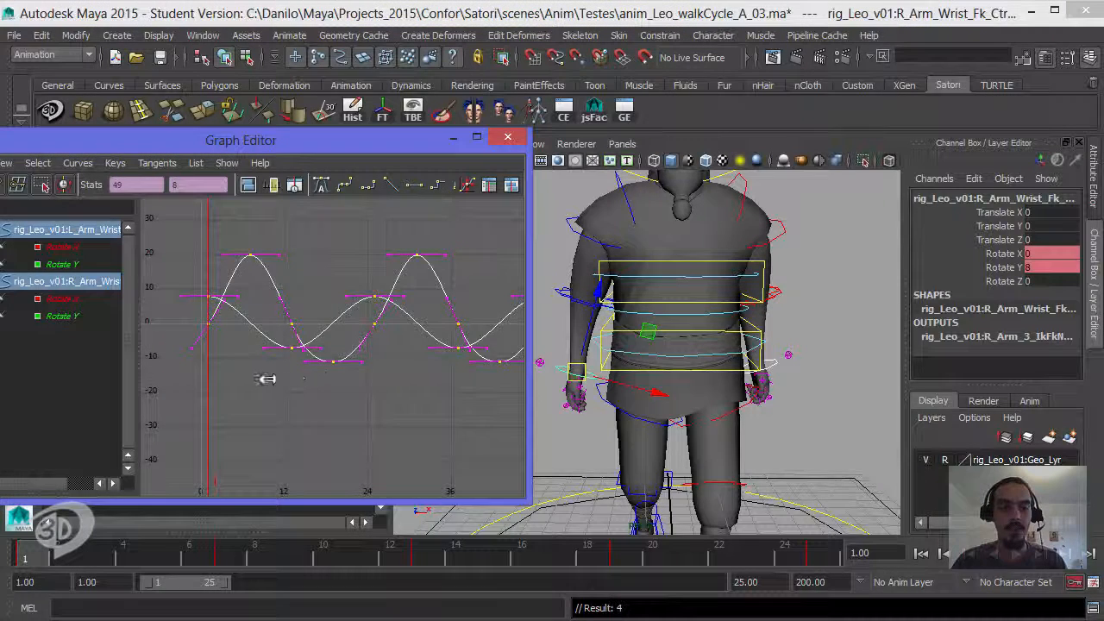
shift+middle_drag(264, 376, 199, 382)
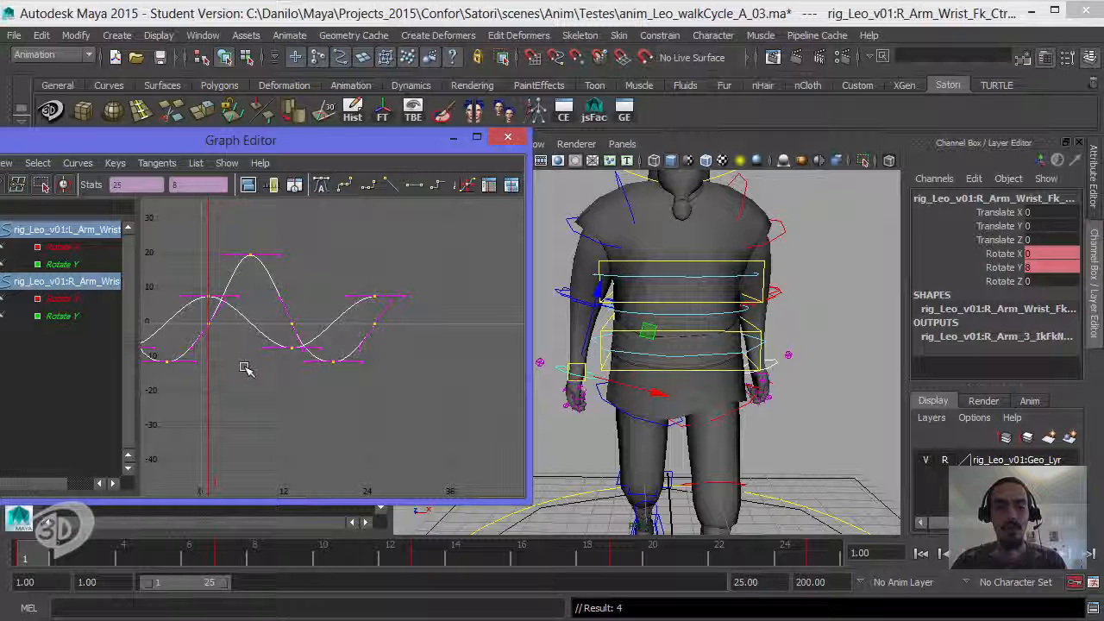
shift+middle_drag(250, 365, 261, 365)
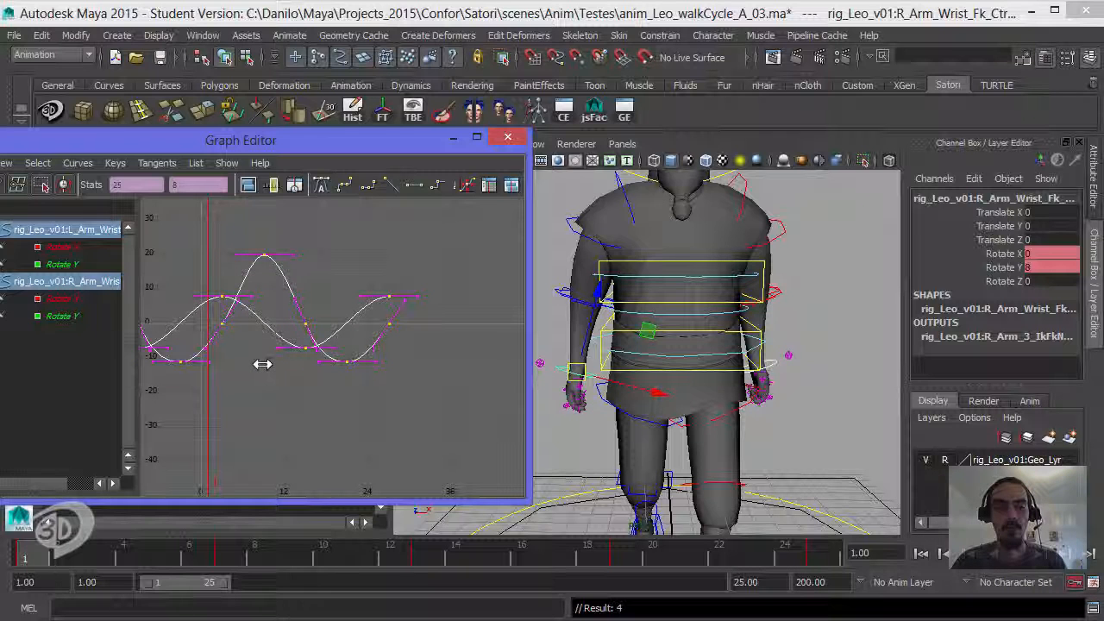
Playblast the walk cycle from the front, overwriting the movie anim_Leo_walkCycle_A_03e.mov, and review it before minimizing the player
alt+drag(749, 308, 724, 326)
scroll(750, 324, down, 3)
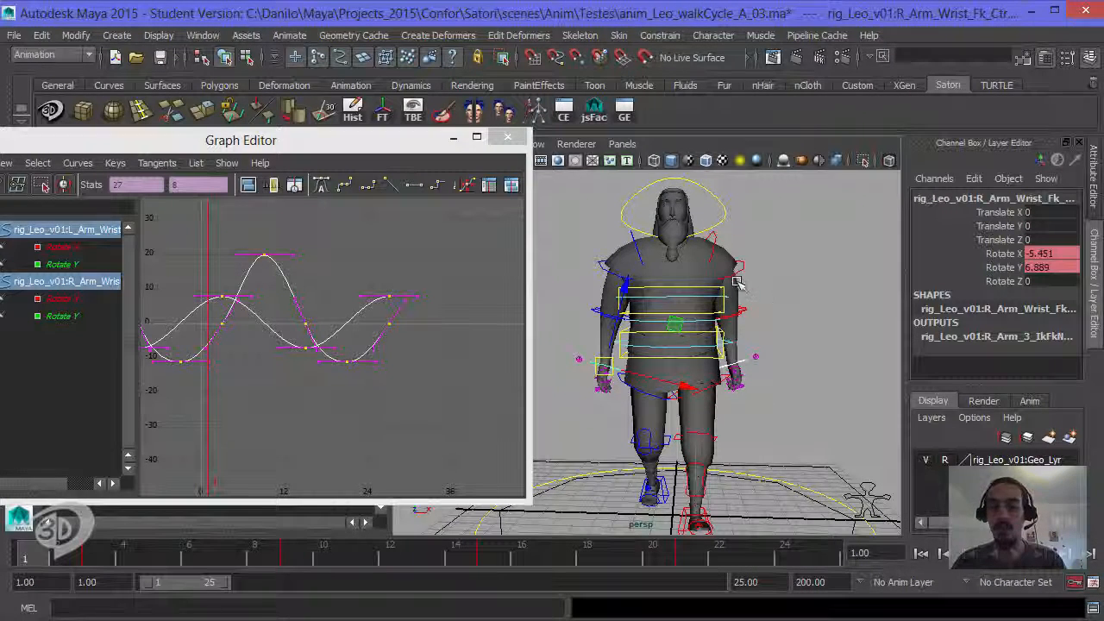
right_click(709, 556)
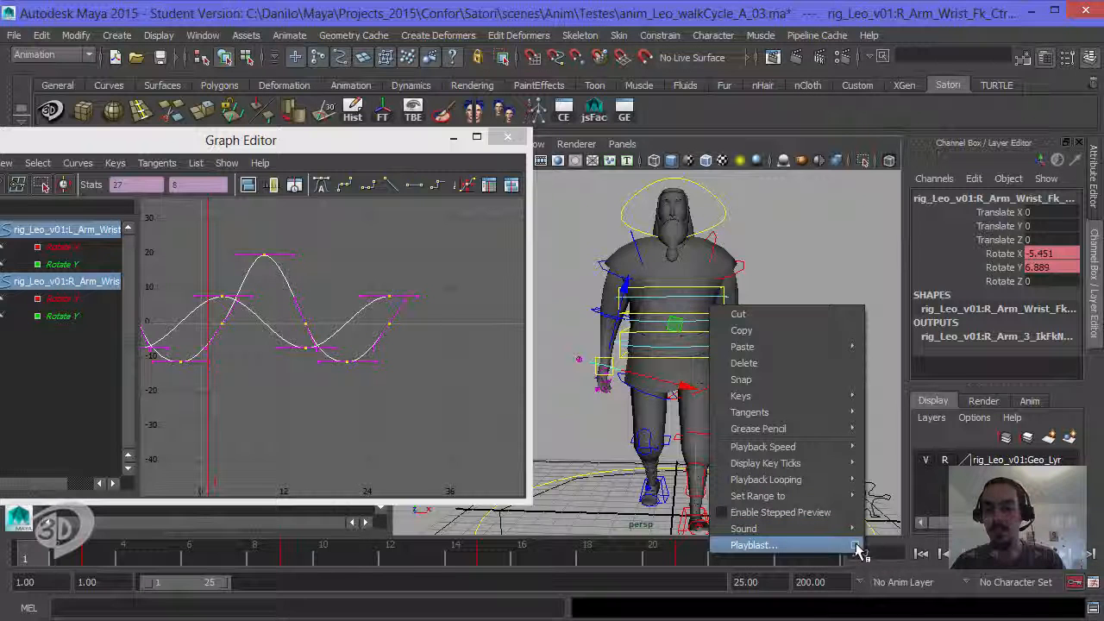
click(856, 547)
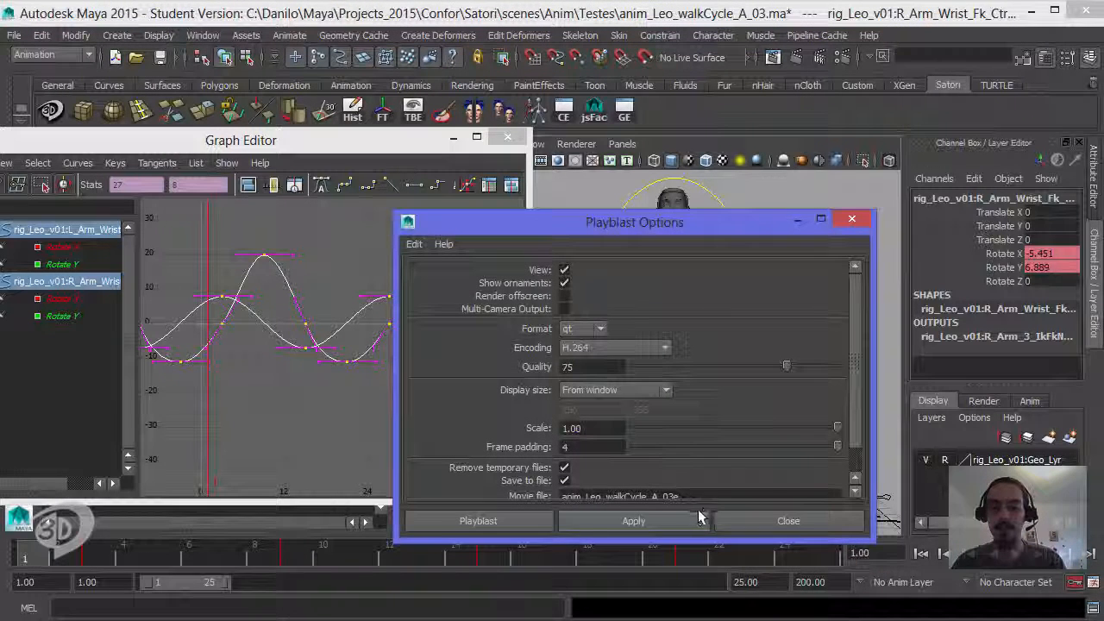
click(512, 526)
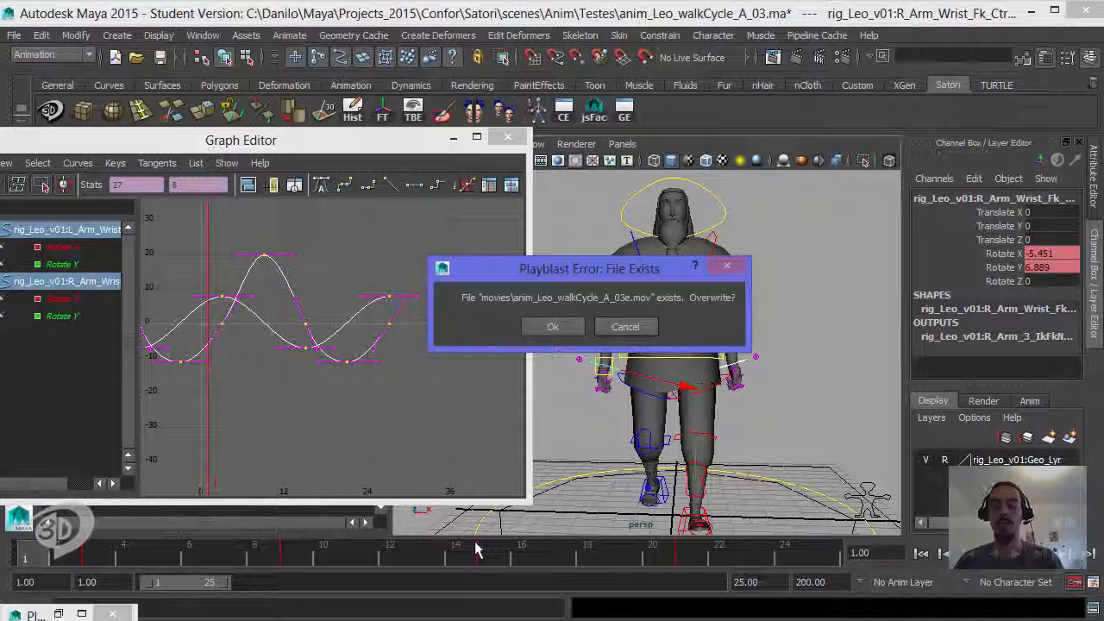
click(564, 328)
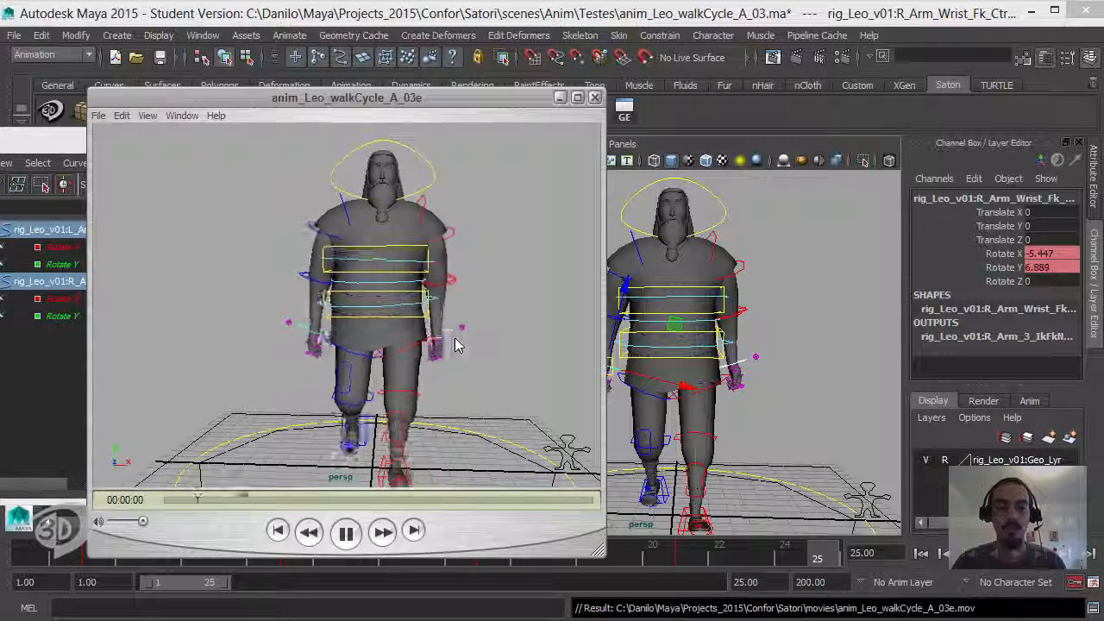
click(346, 534)
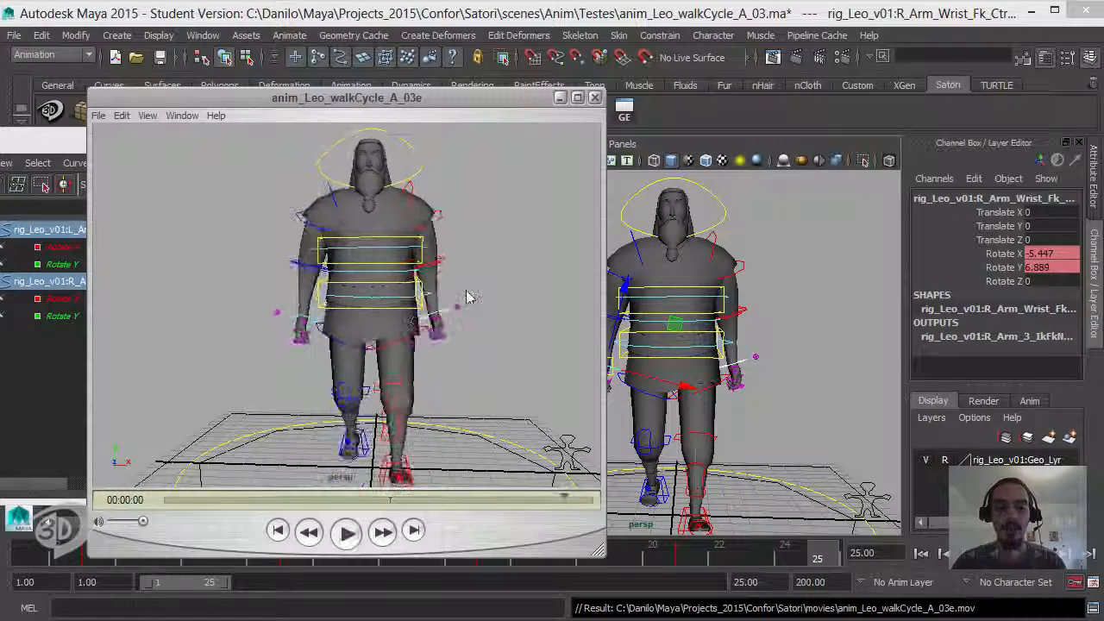
click(558, 97)
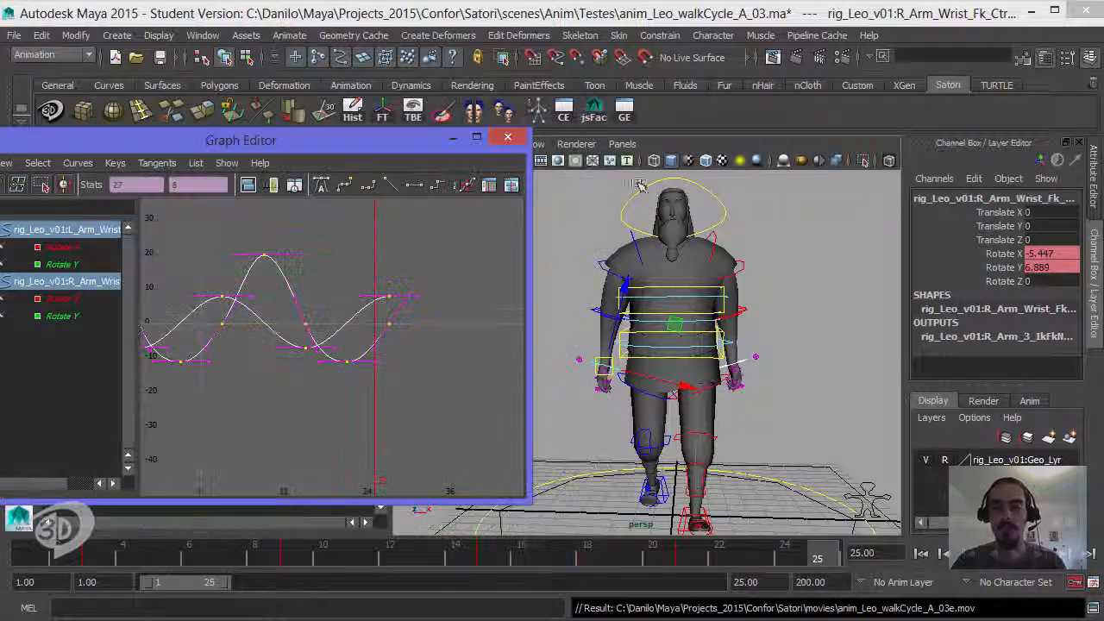
Select the left and right wrist FK controls and bring their full rotation curves into view in the Graph Editor
click(771, 307)
click(747, 366)
shift+click(579, 358)
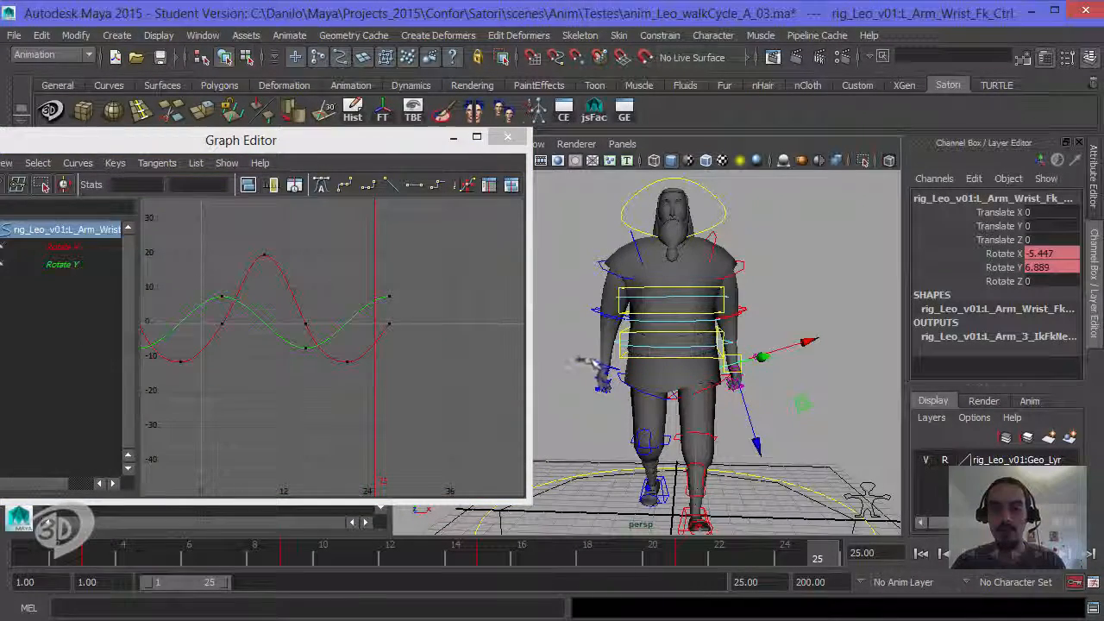
alt+middle_drag(270, 350, 372, 348)
scroll(372, 347, up, 2)
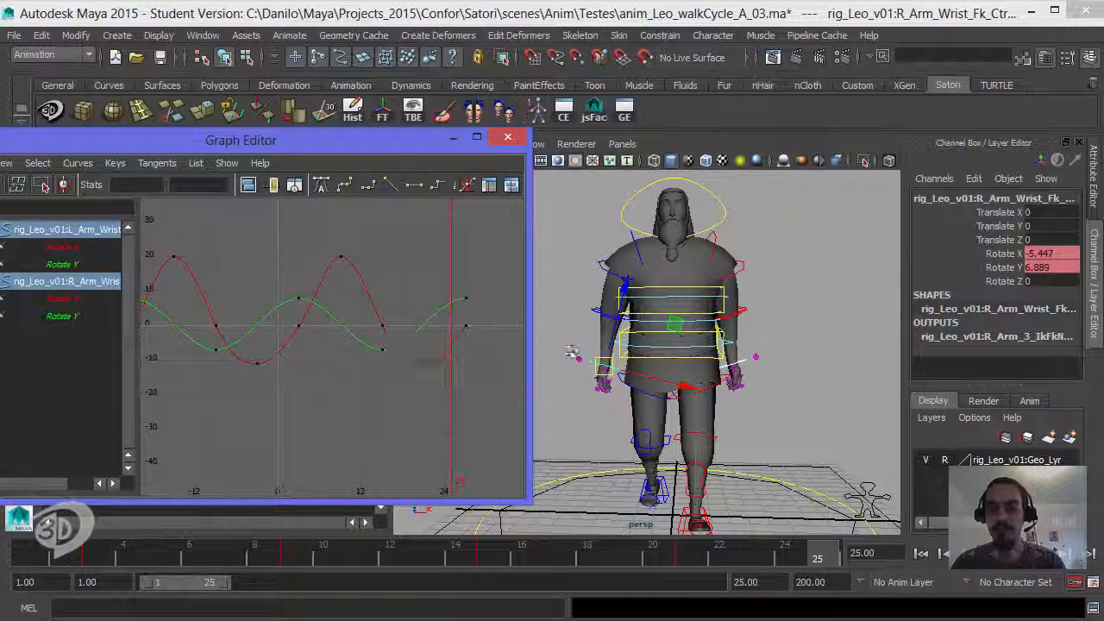
Try rotating both wrist controls about their Y axis in the viewport and undo the rotation
key(e)
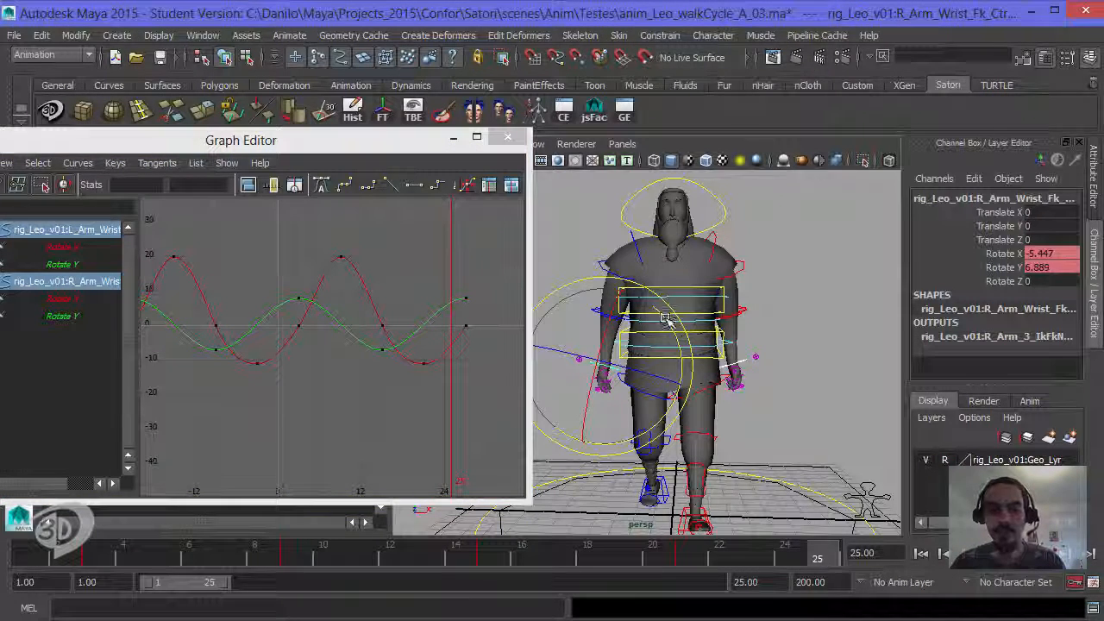
mouse_move(664, 318)
mouse_down()
mouse_move(647, 303)
mouse_move(653, 310)
mouse_up()
key(ctrl+z)
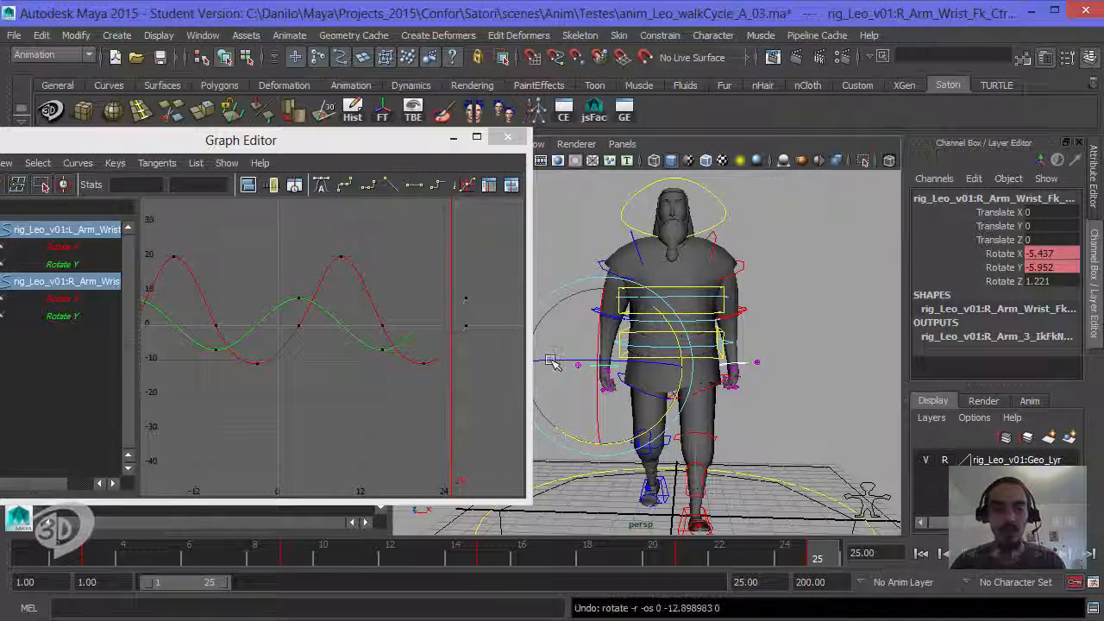
Set the wrists' upper Rotate Y keys to 5 and their lower Rotate Y keys to -3, and deselect the controls
alt+right_drag(509, 344, 457, 324)
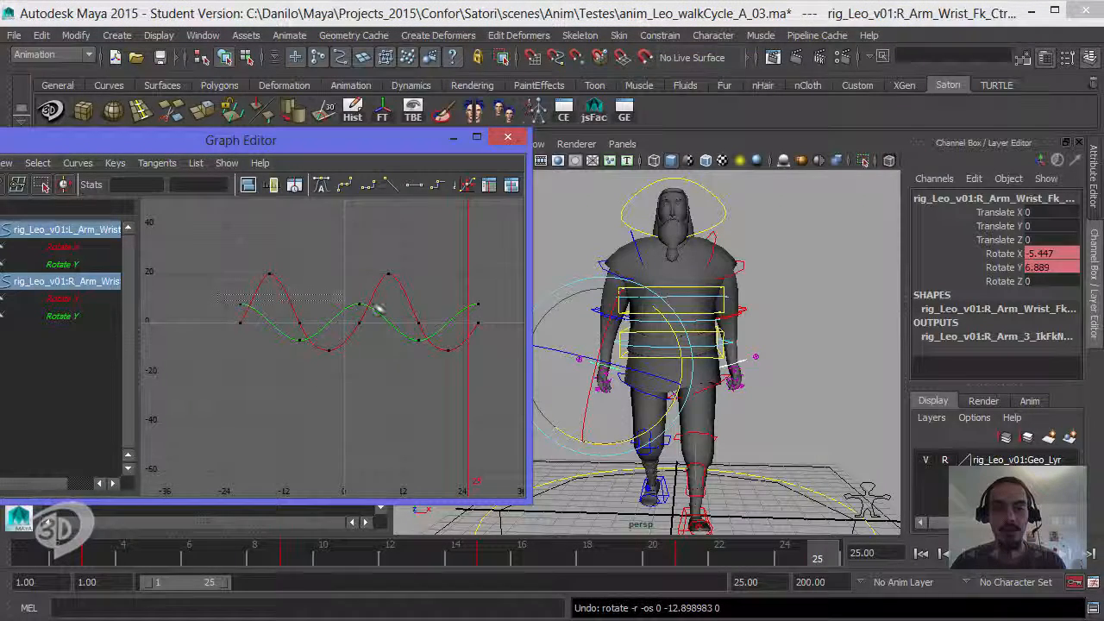
drag(377, 310, 479, 324)
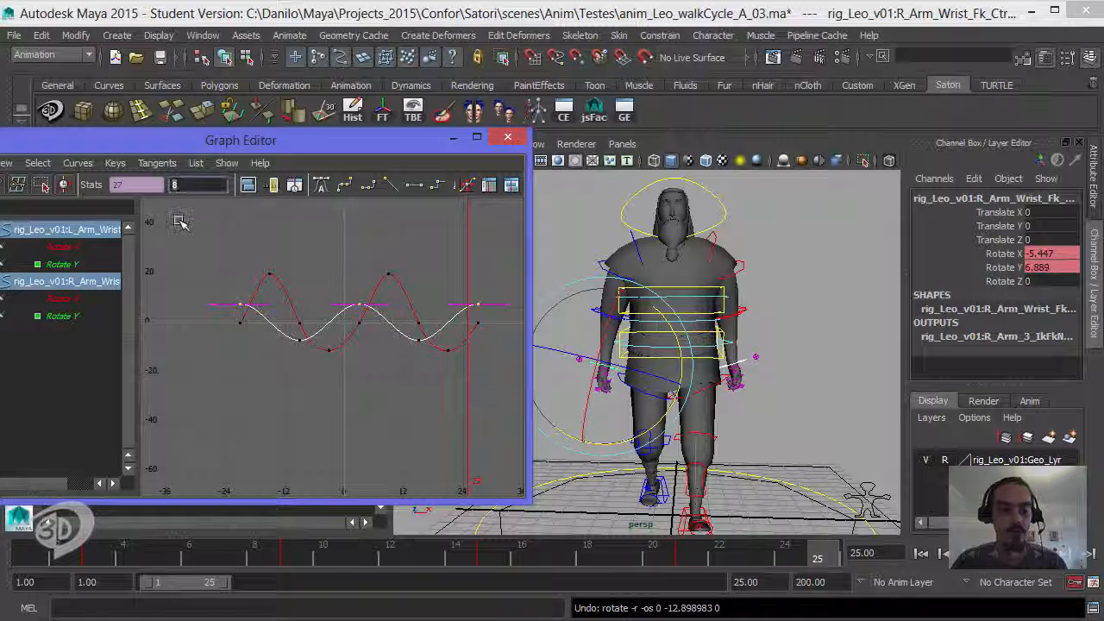
key(Return)
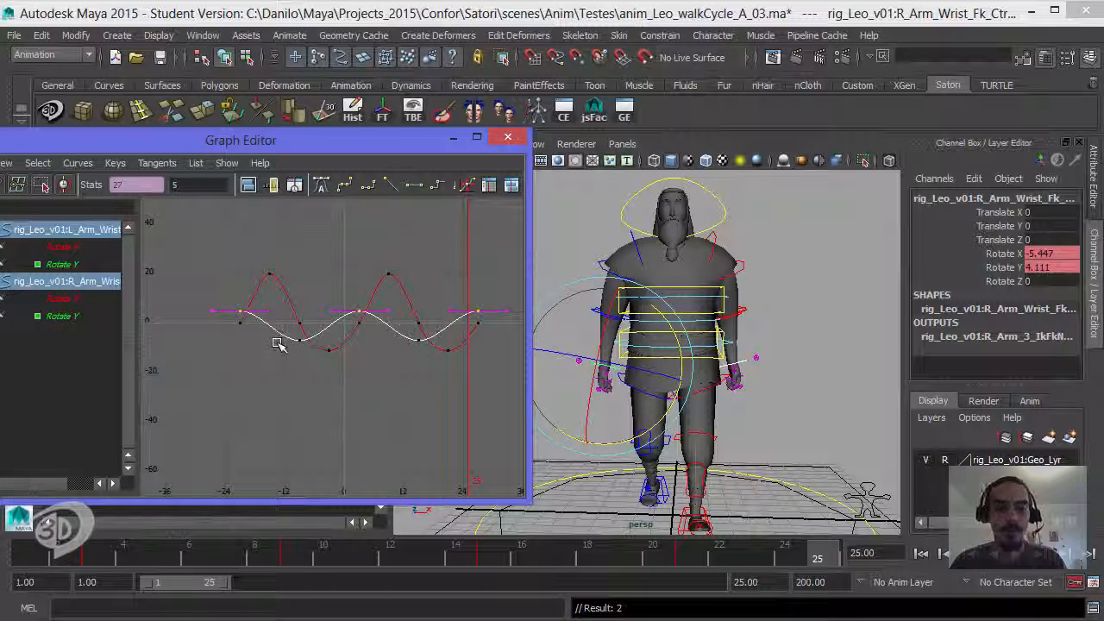
drag(393, 339, 431, 348)
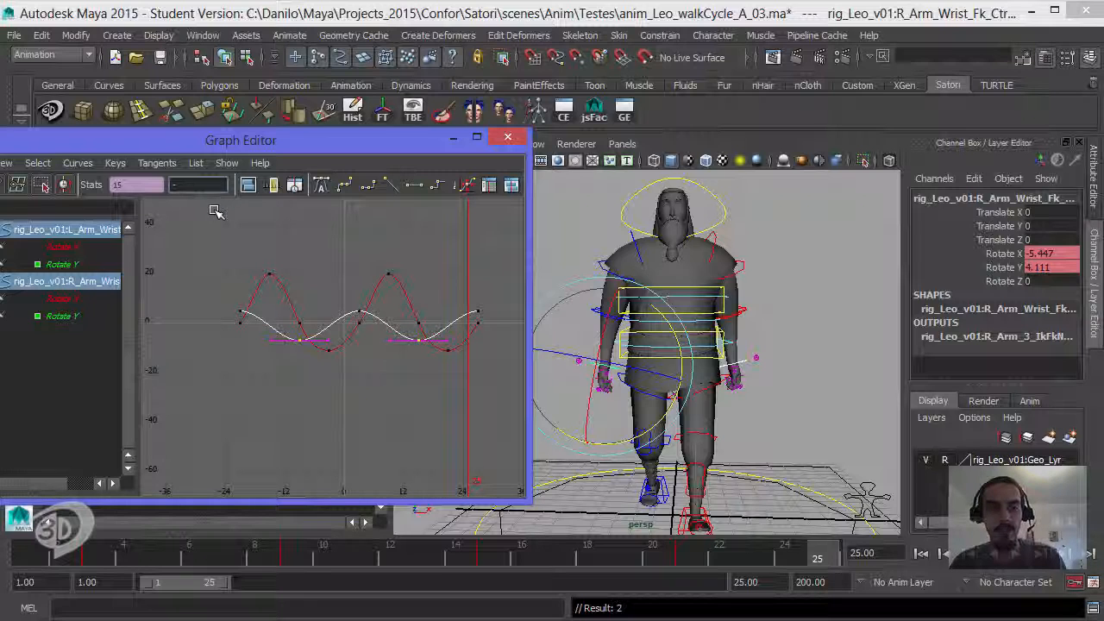
text(-3)
key(Return)
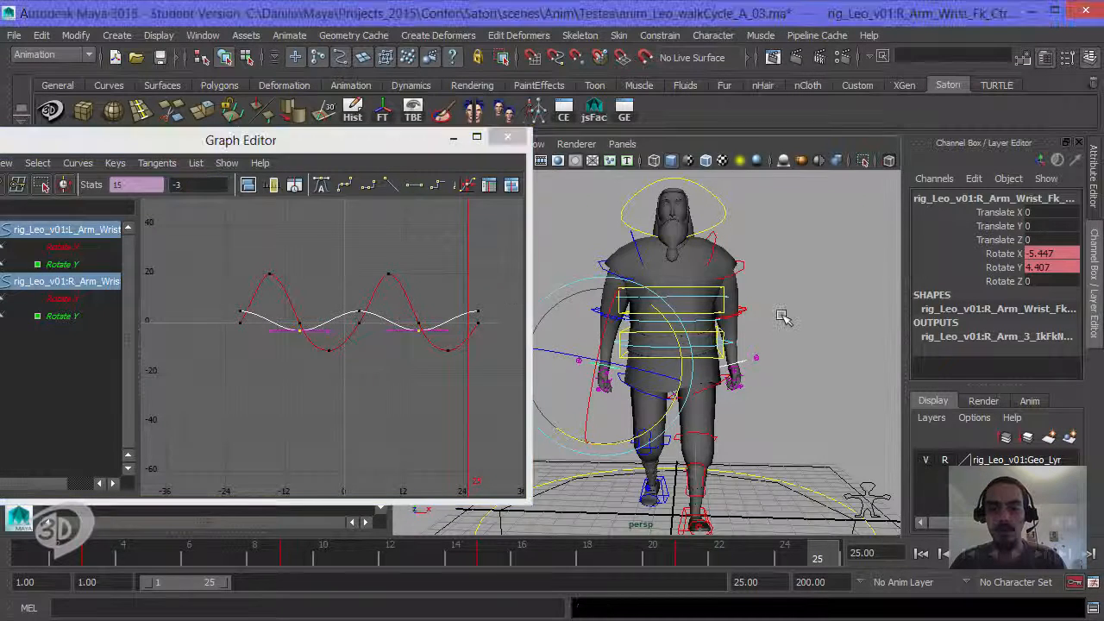
click(781, 317)
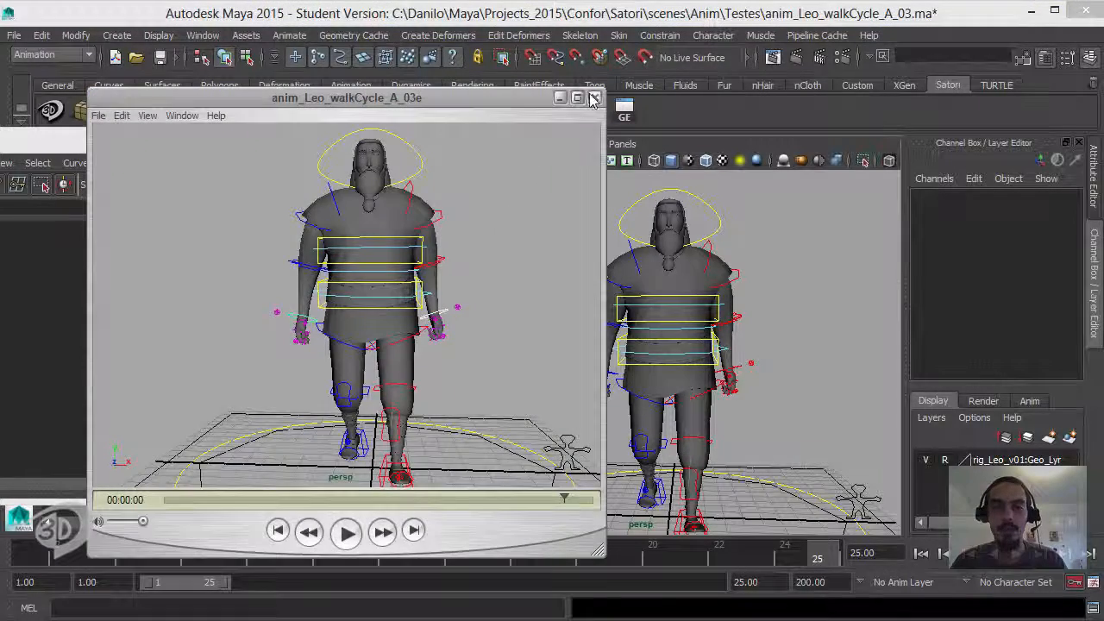
Close the open player, playblast the walk cycle again overwriting anim_Leo_walkCycle_A_03e.mov, and minimize the player after reviewing the arms
click(594, 100)
right_click(707, 556)
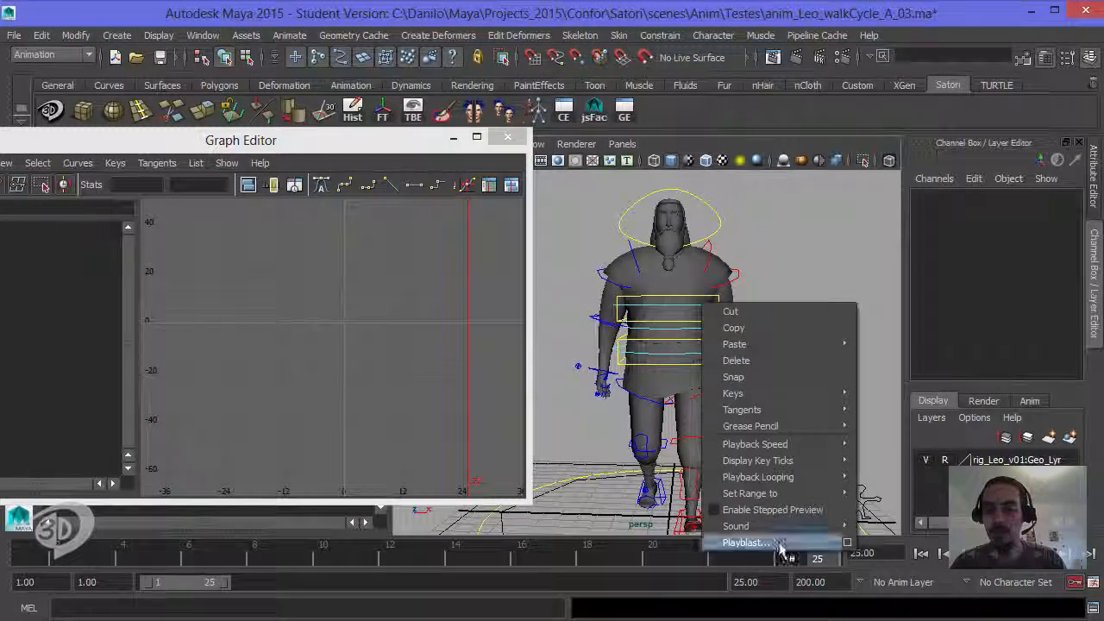
click(780, 543)
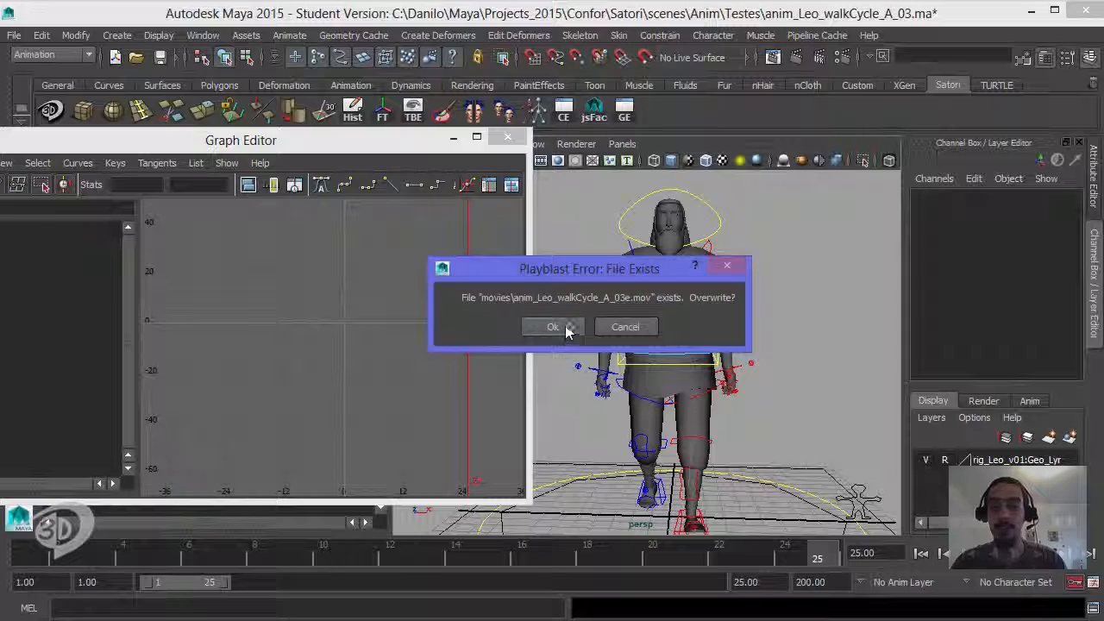
click(556, 327)
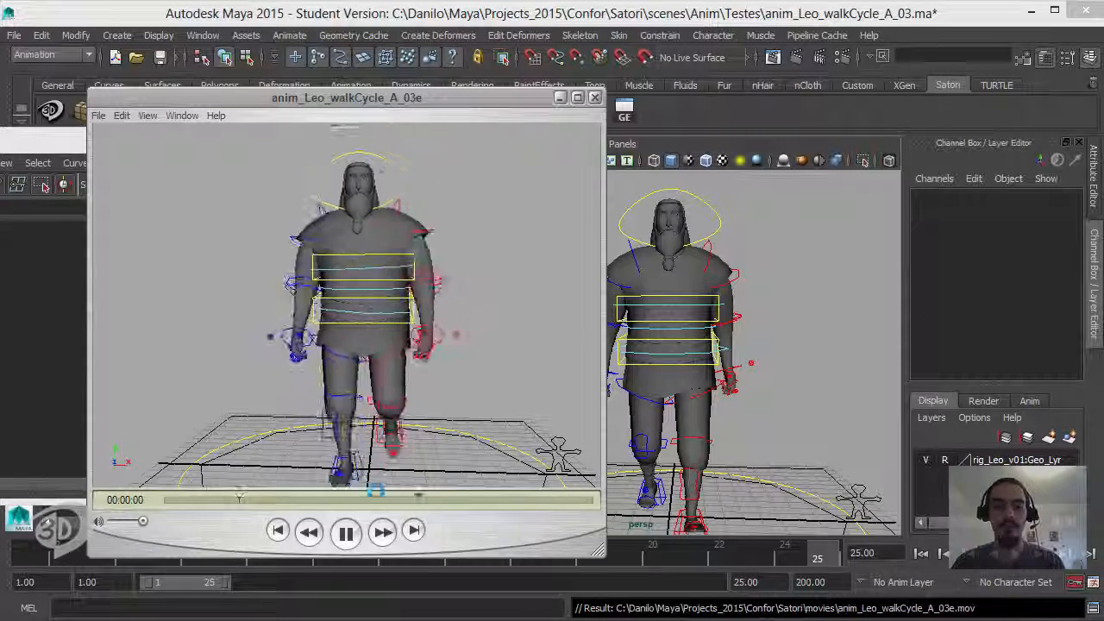
click(348, 536)
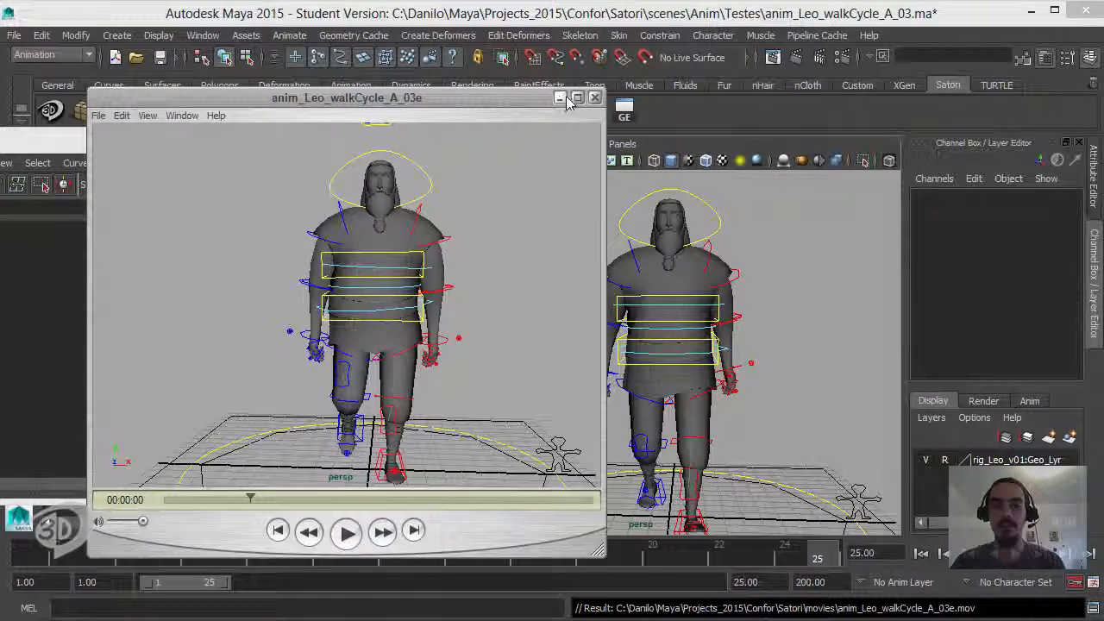
click(561, 98)
Select the left and right clavicle controls and frame their rotation curves in the Graph Editor
click(559, 241)
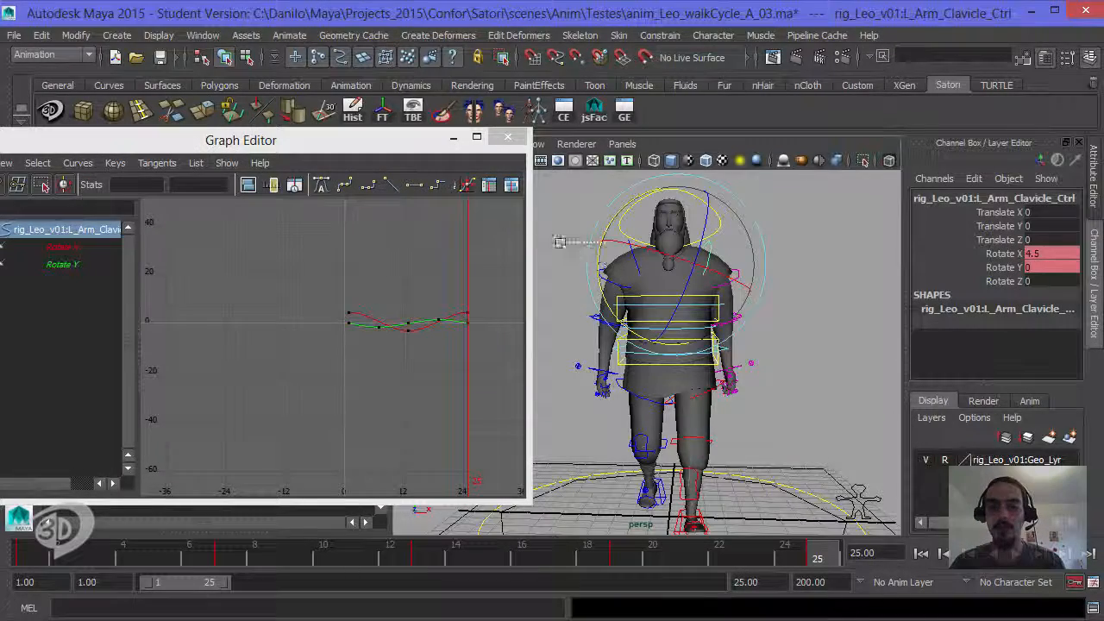
shift+click(635, 243)
click(377, 276)
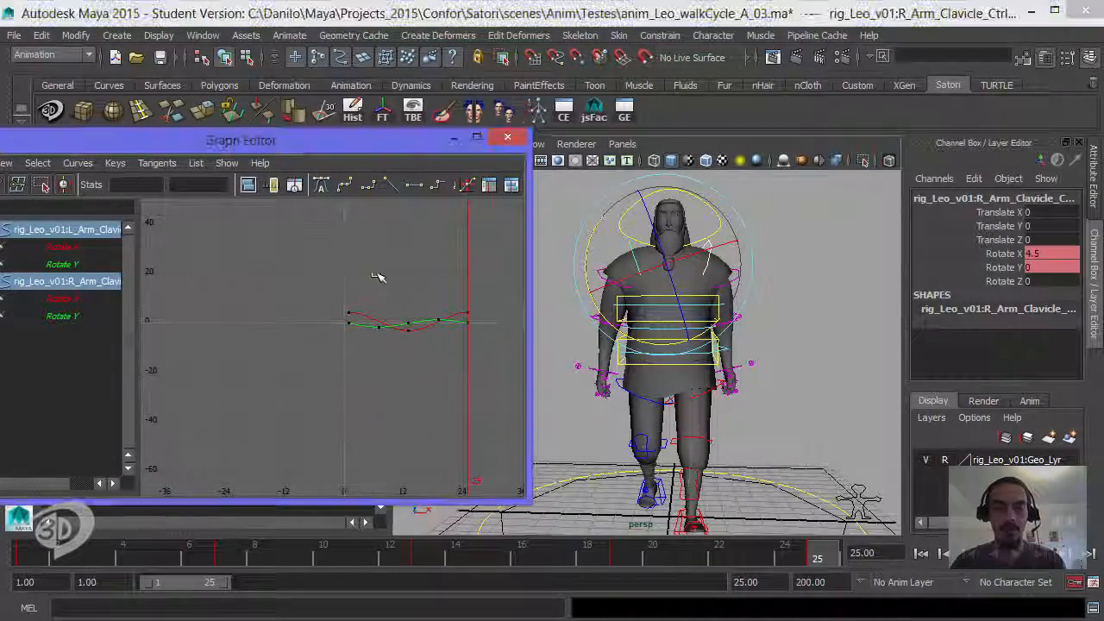
key(f)
scroll(387, 305, down, 3)
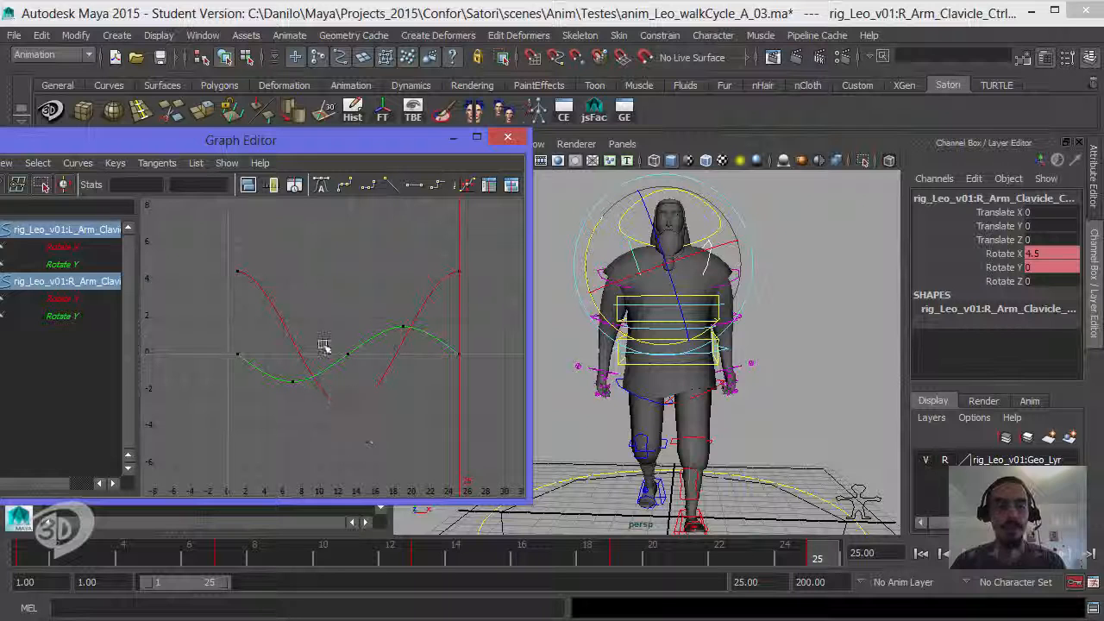
Set the clavicles' Rotate X keys to -1 at frame 13 and to 1.5 at frames 1 and 25
click(348, 408)
key(BackSpace)
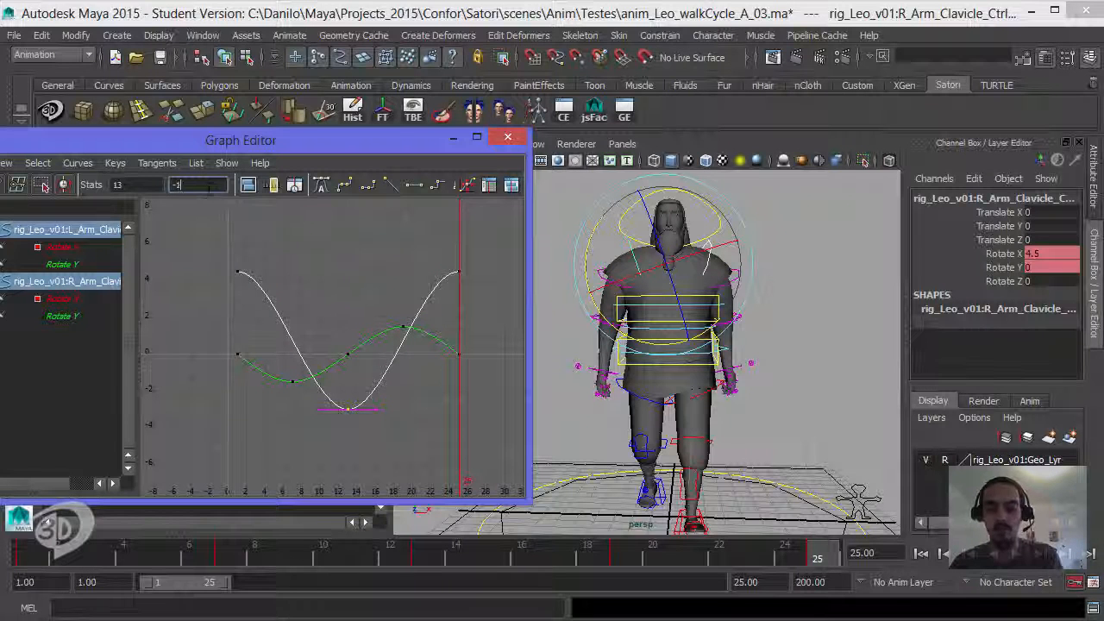
text(1)
key(Return)
drag(223, 256, 471, 293)
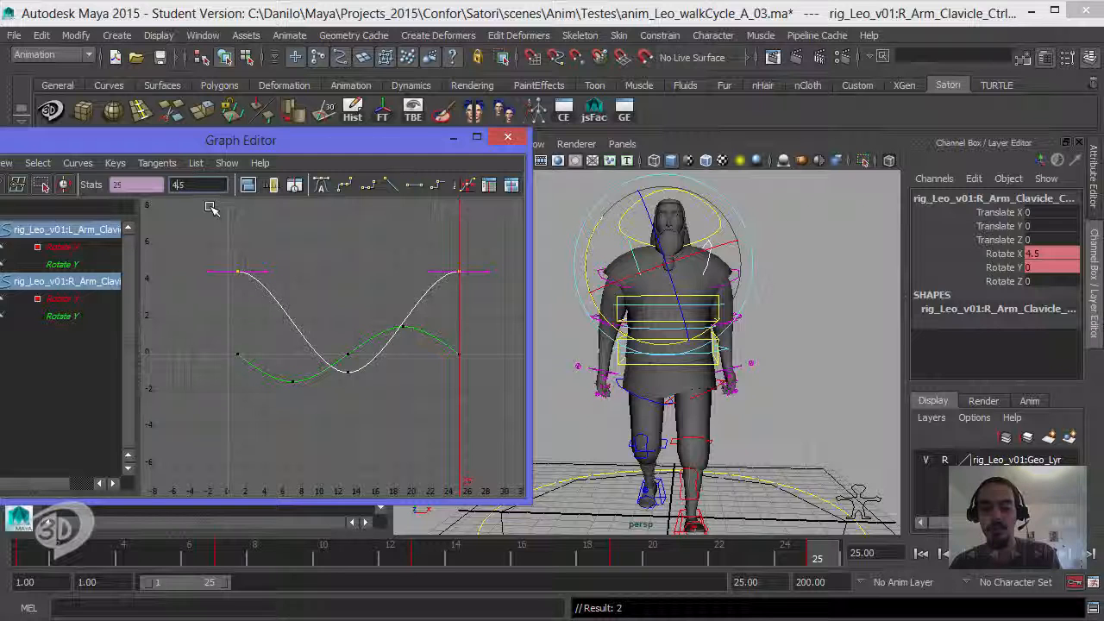
text(1.)
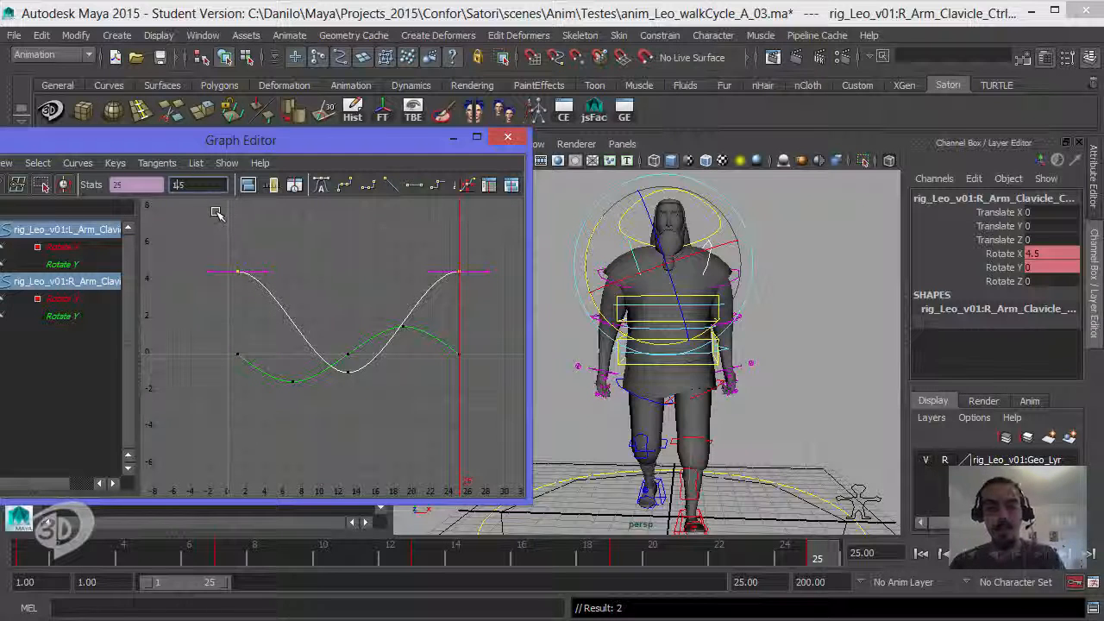
key(Return)
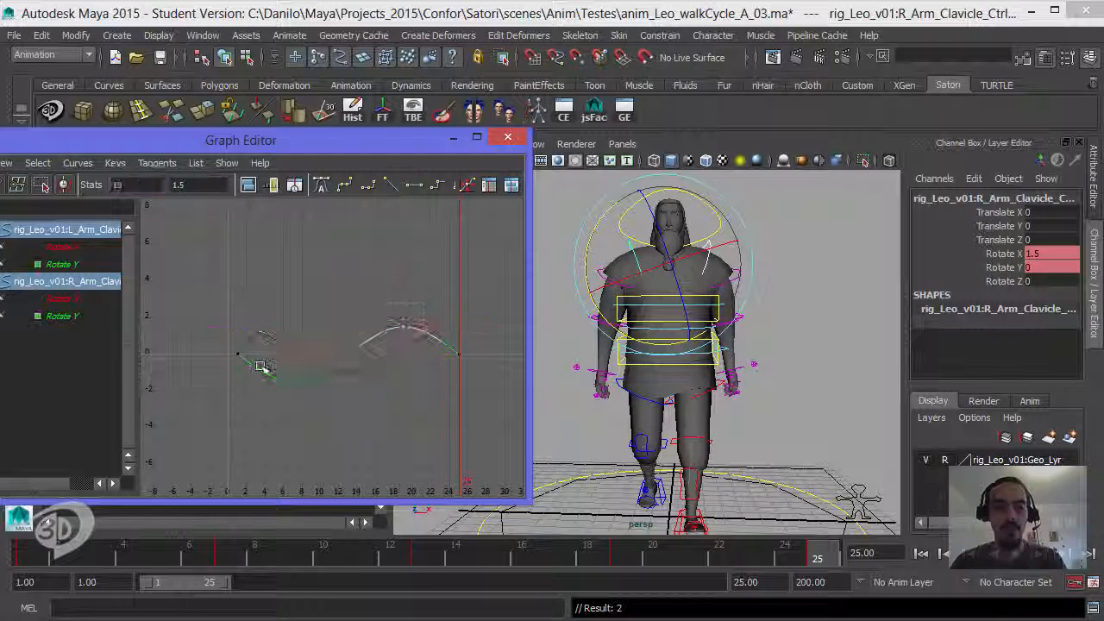
Set the clavicles' Rotate Y key at frame 19 to 1
click(404, 327)
double_click(203, 190)
text(1)
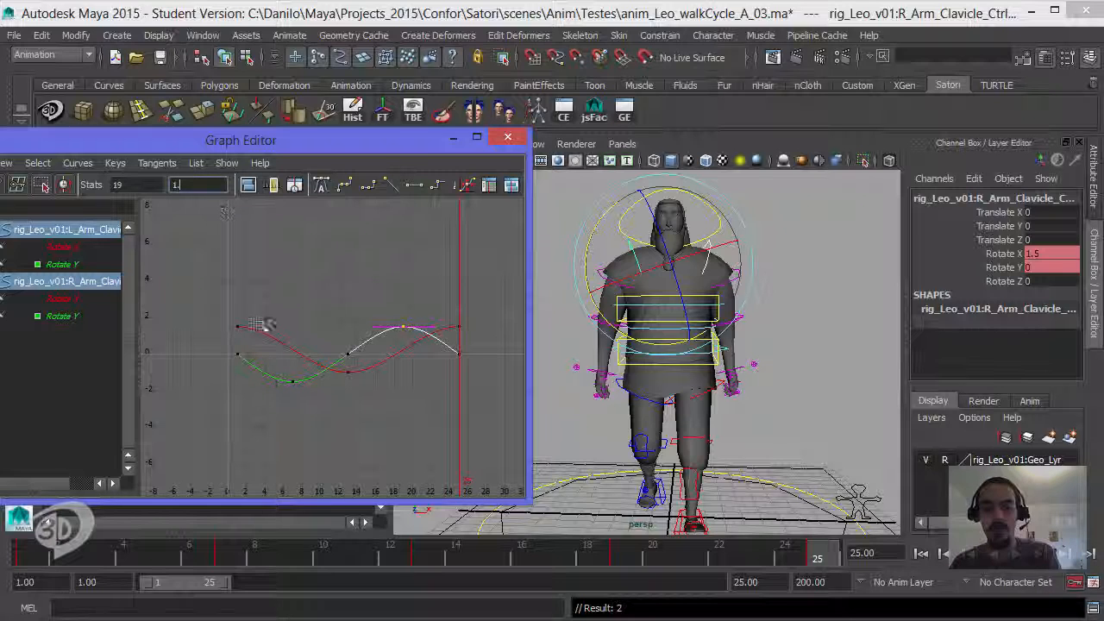
key(Return)
Set the clavicles' Rotate Y keys to -0.5 at frame 7 and to 0.5 at frame 19
drag(268, 415, 308, 354)
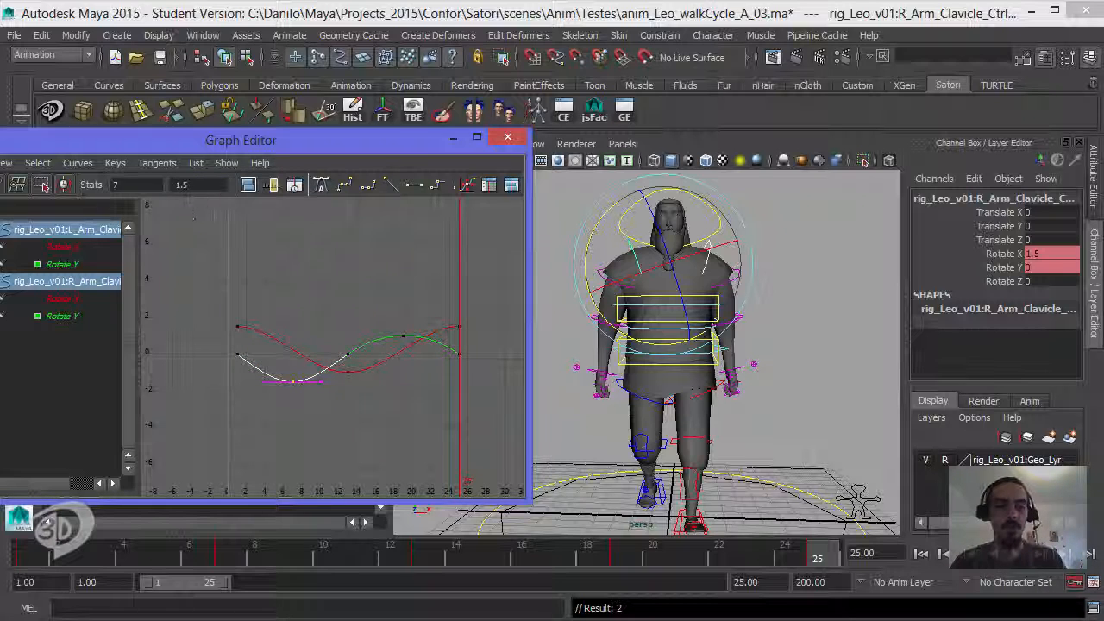
double_click(199, 185)
text(-.5)
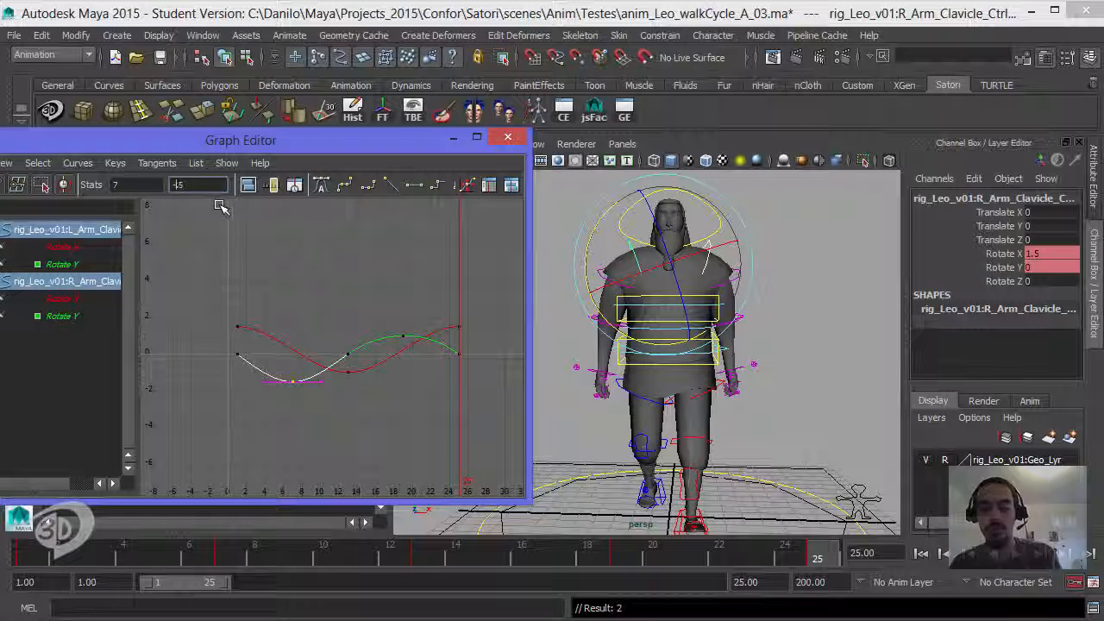
key(Return)
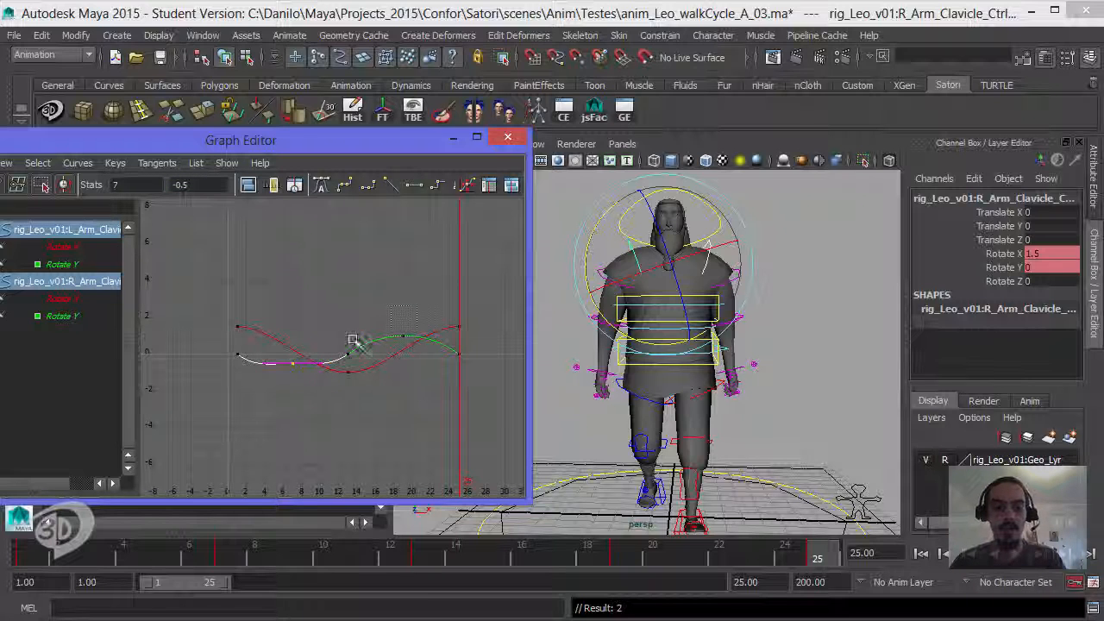
drag(418, 307, 352, 339)
click(205, 188)
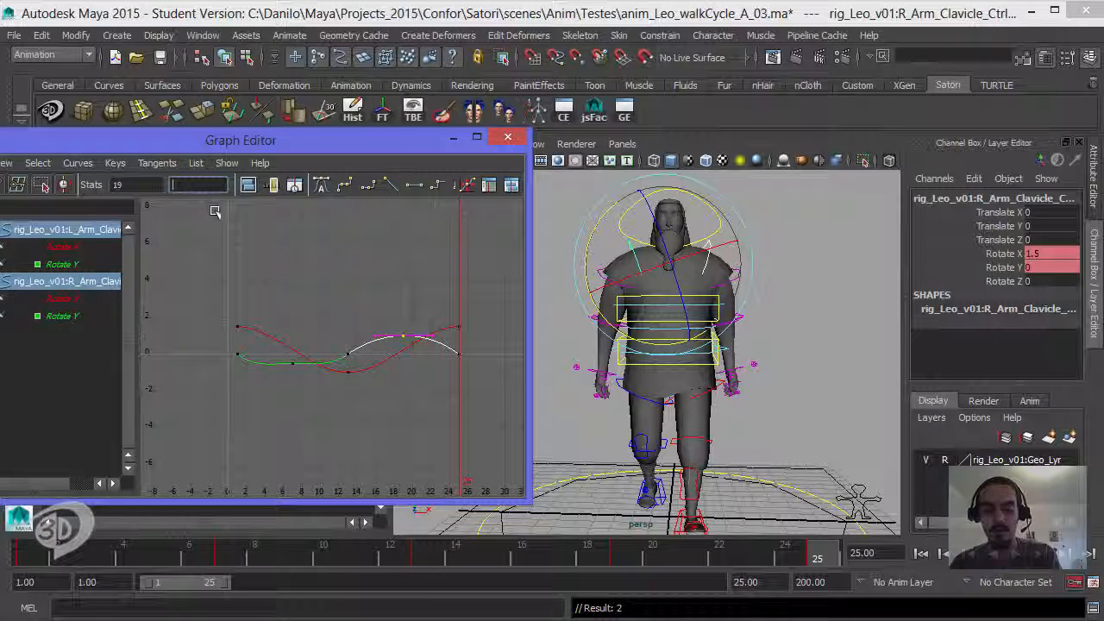
key(Return)
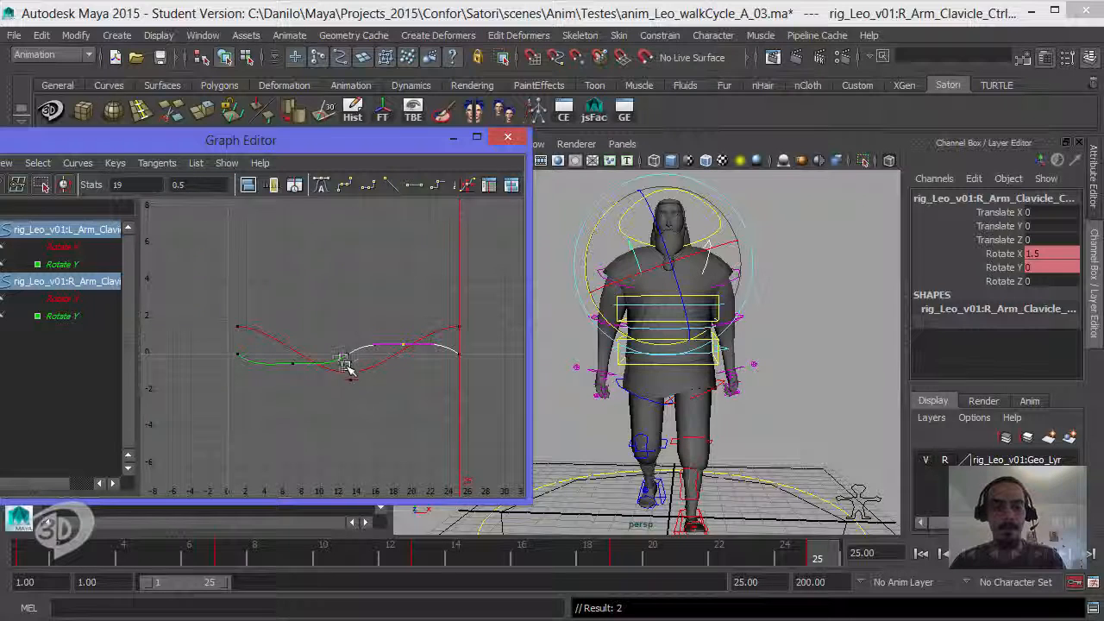
Soften the slope of the clavicles' Rotate Y tangents at frames 1, 25 and 13 so the curve is smoothly rounded
scroll(357, 345, up, 3)
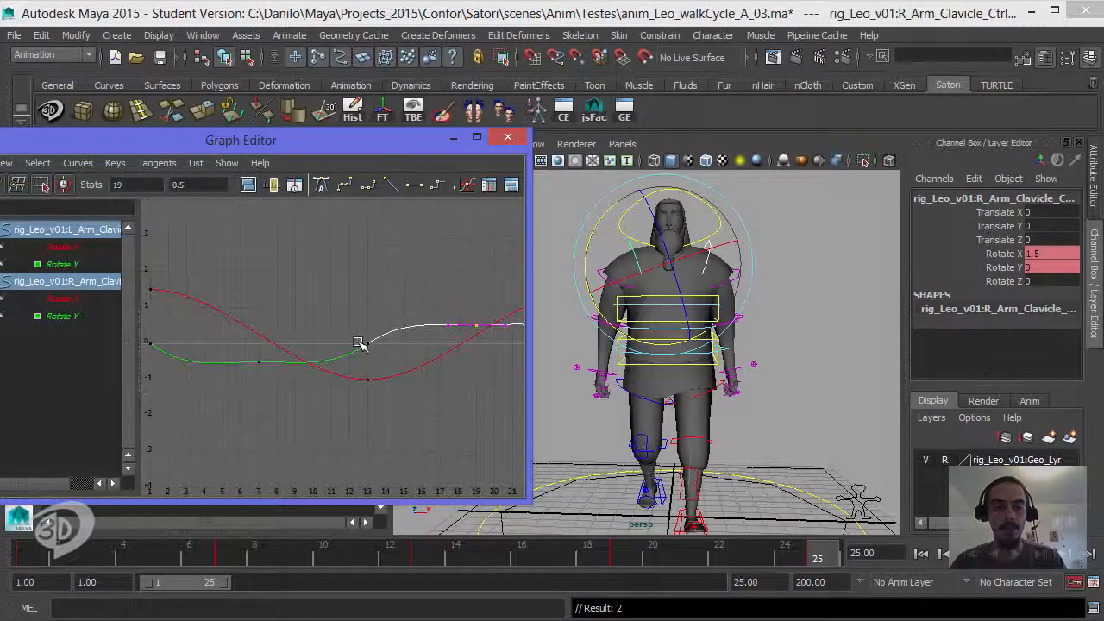
click(267, 363)
key(f)
scroll(331, 374, down, 2)
scroll(327, 371, down, 2)
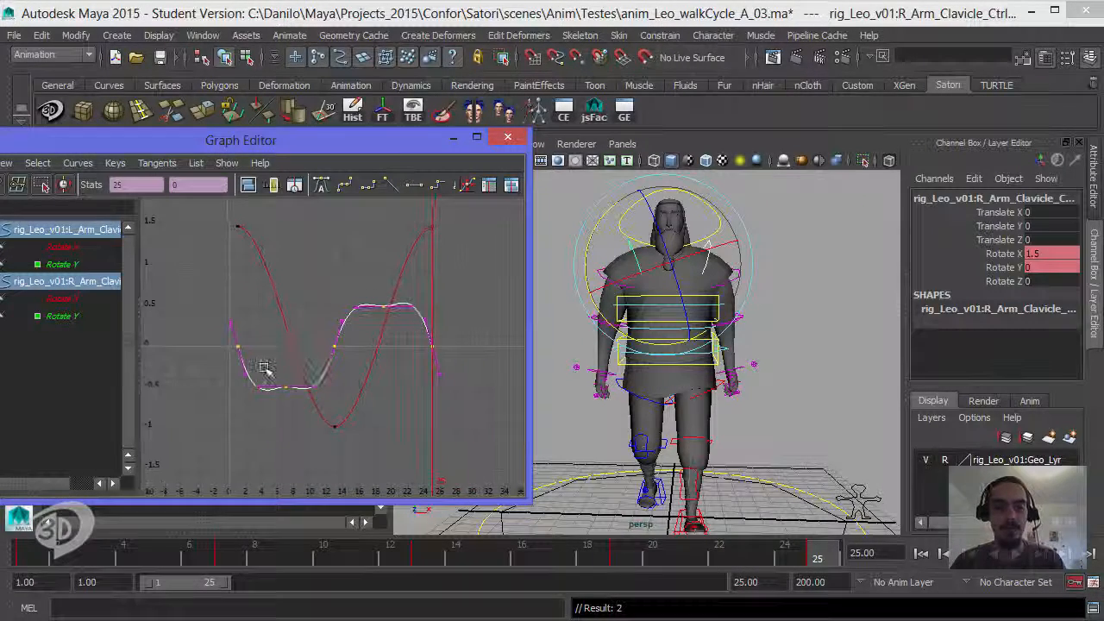
drag(260, 358, 261, 359)
shift+drag(457, 324, 404, 369)
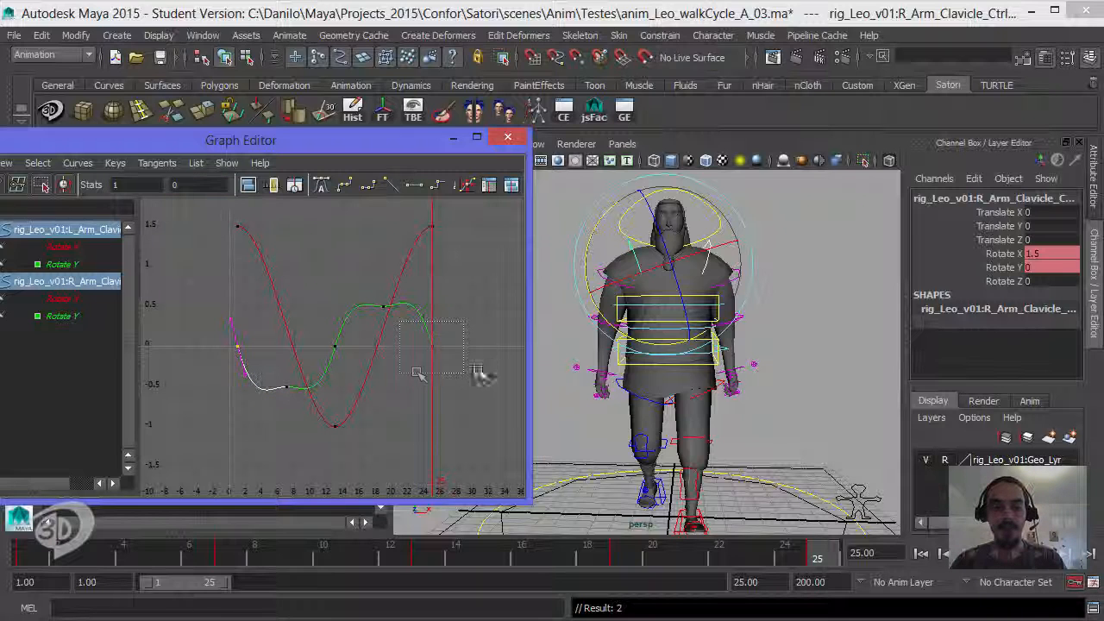
drag(215, 362, 268, 372)
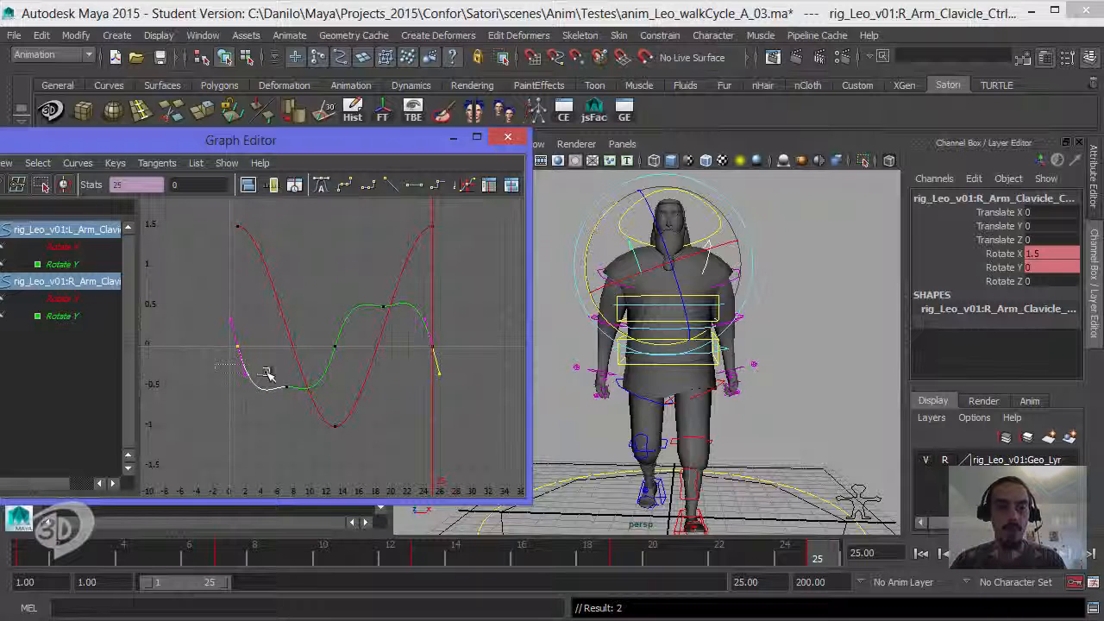
key(w)
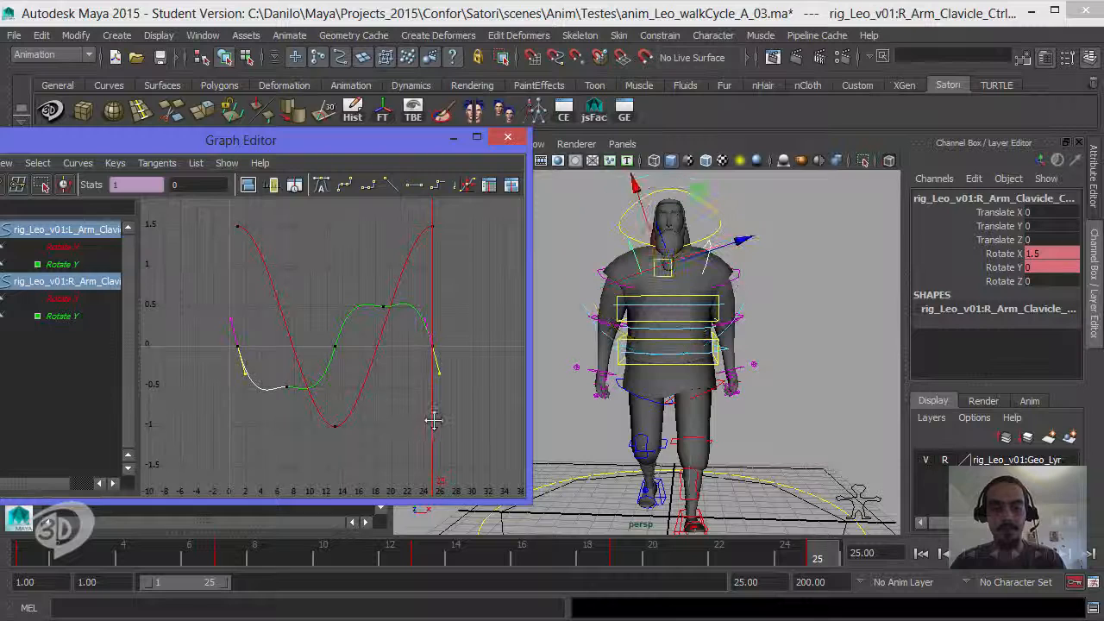
middle_drag(431, 419, 433, 422)
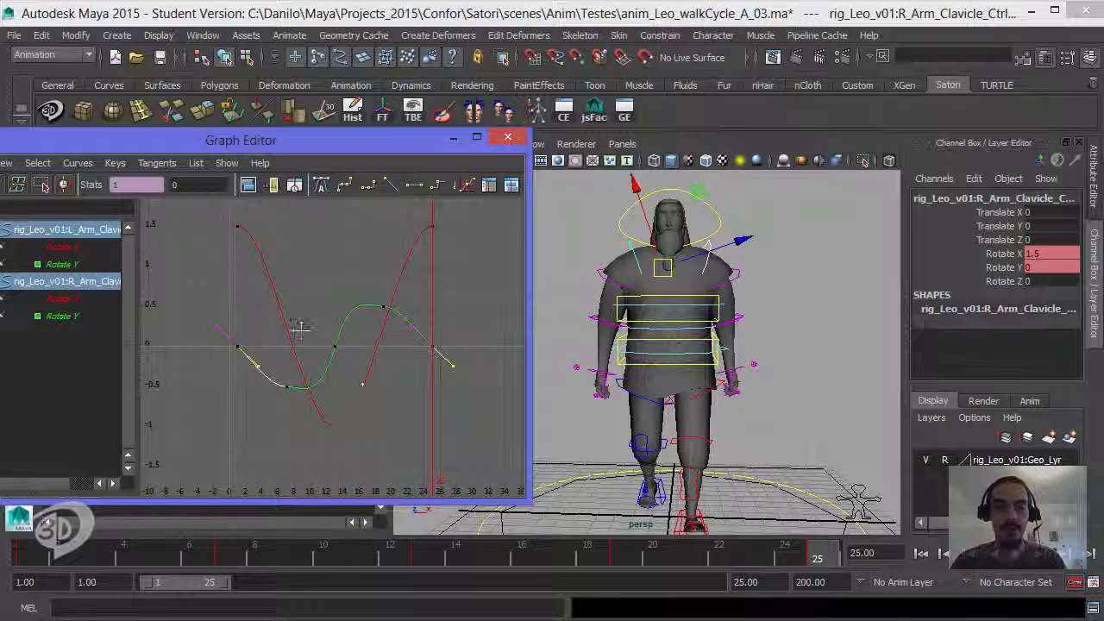
drag(300, 329, 359, 361)
middle_drag(349, 324, 364, 274)
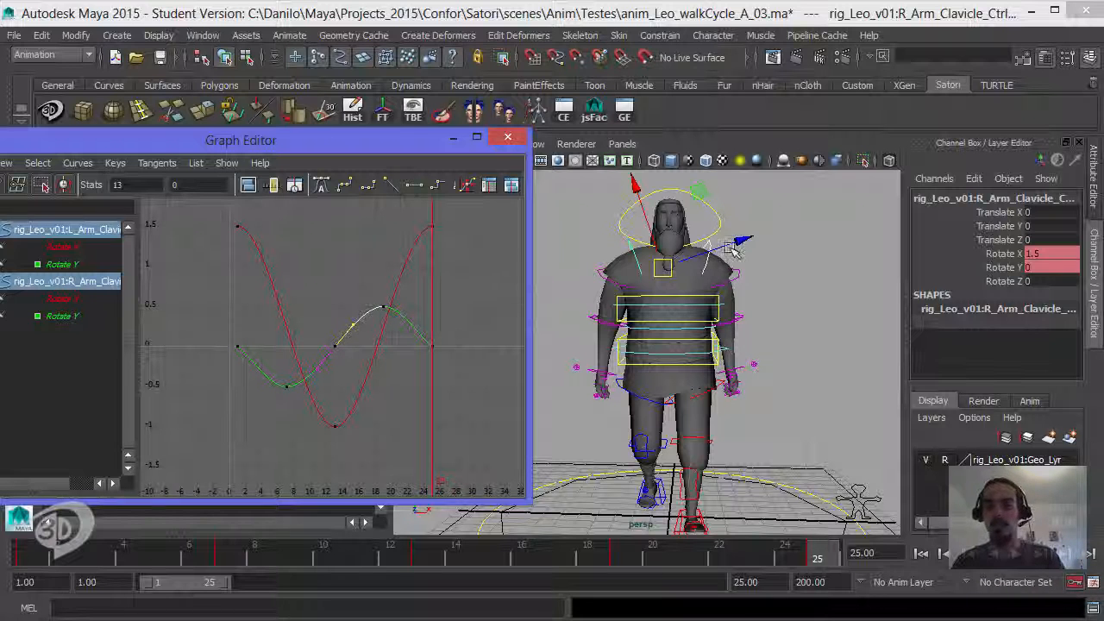
alt+drag(732, 248, 679, 320)
click(679, 320)
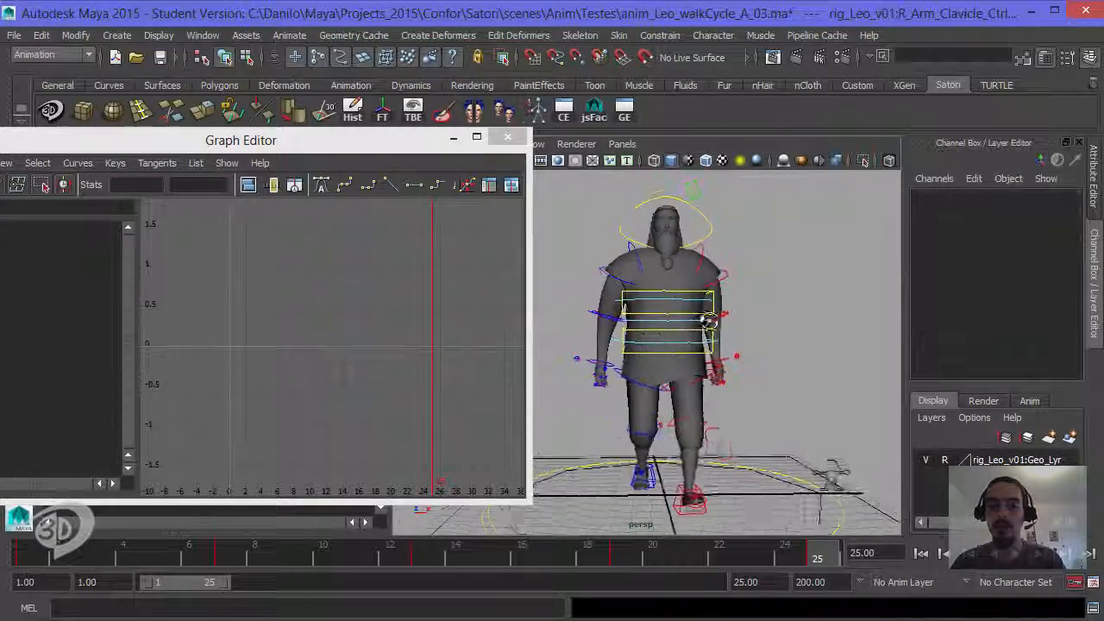
click(623, 226)
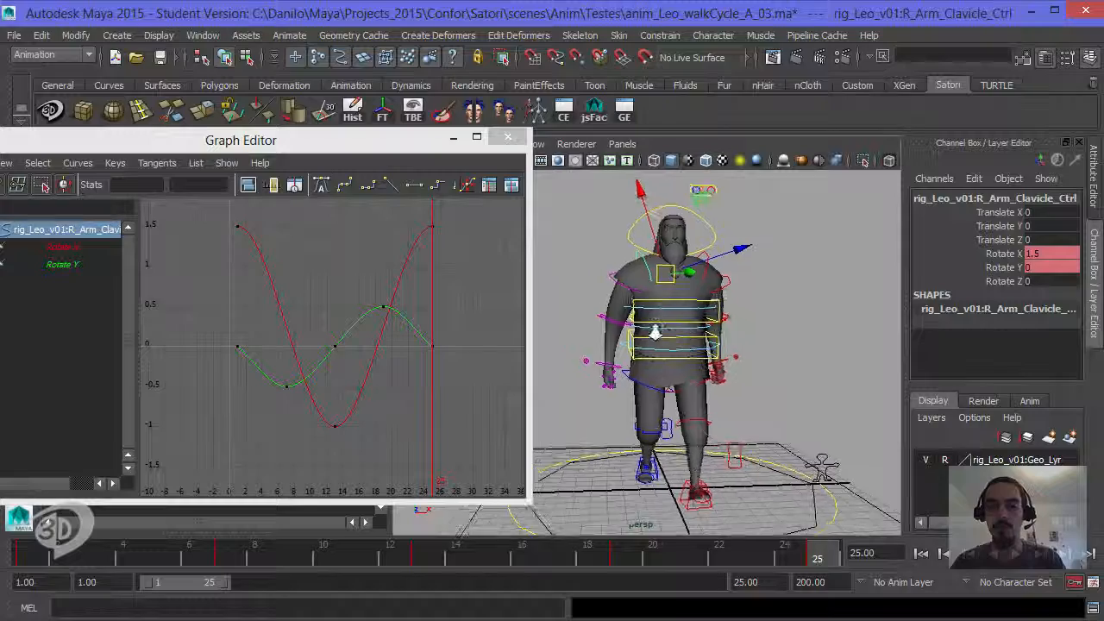
alt+drag(655, 332, 622, 351)
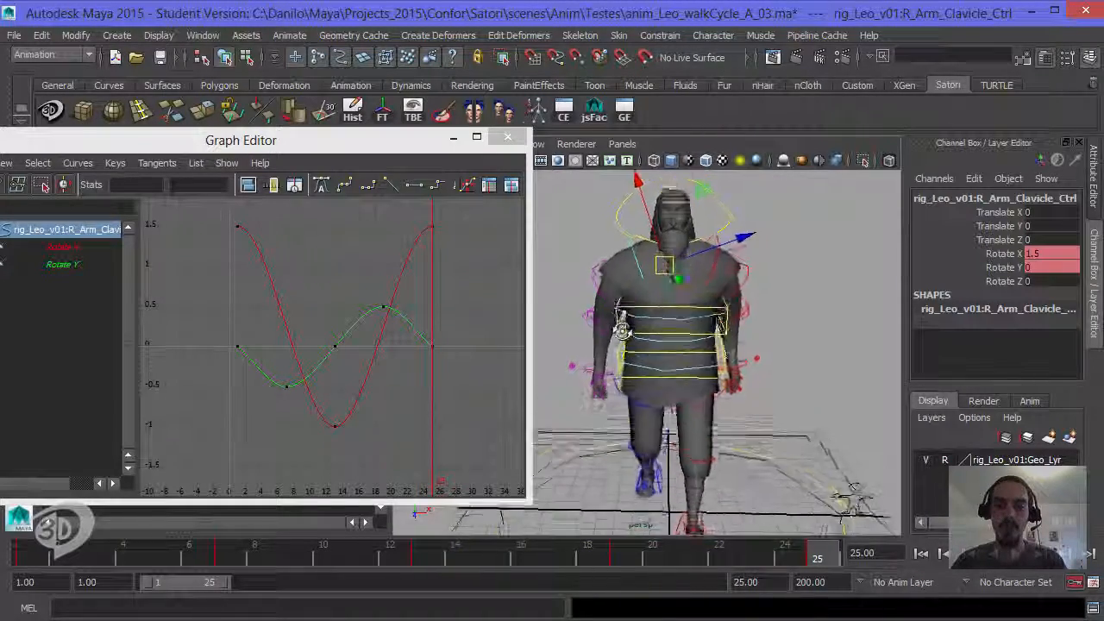
alt+drag(597, 307, 591, 308)
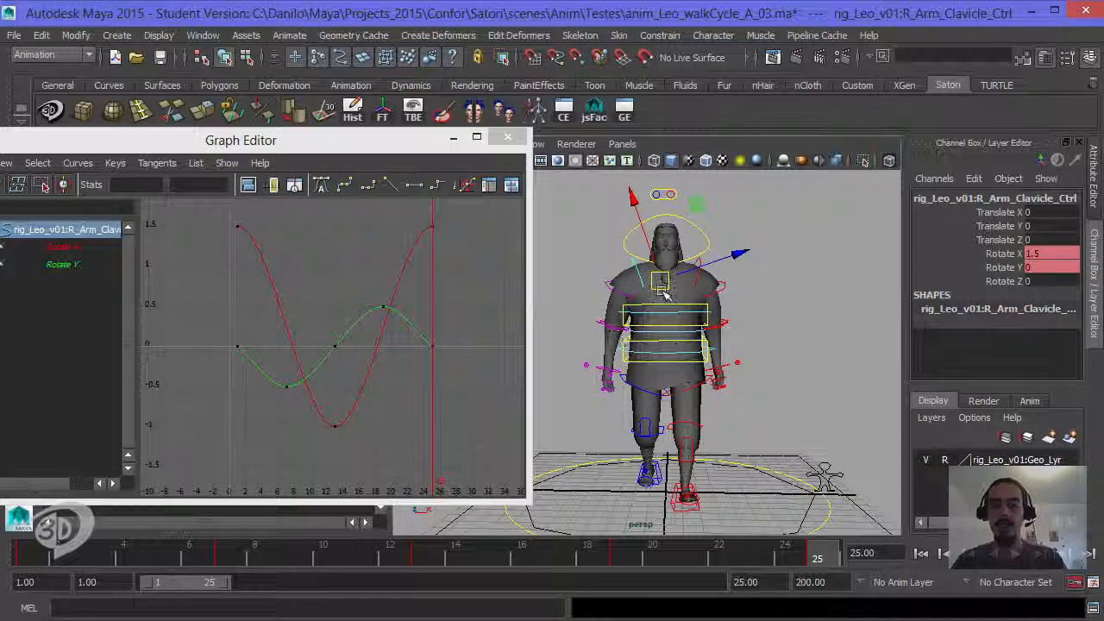
Select both FK elbow controls and key their Rotate X at frame 1
alt+drag(678, 295, 757, 315)
click(753, 313)
alt+drag(690, 335, 793, 348)
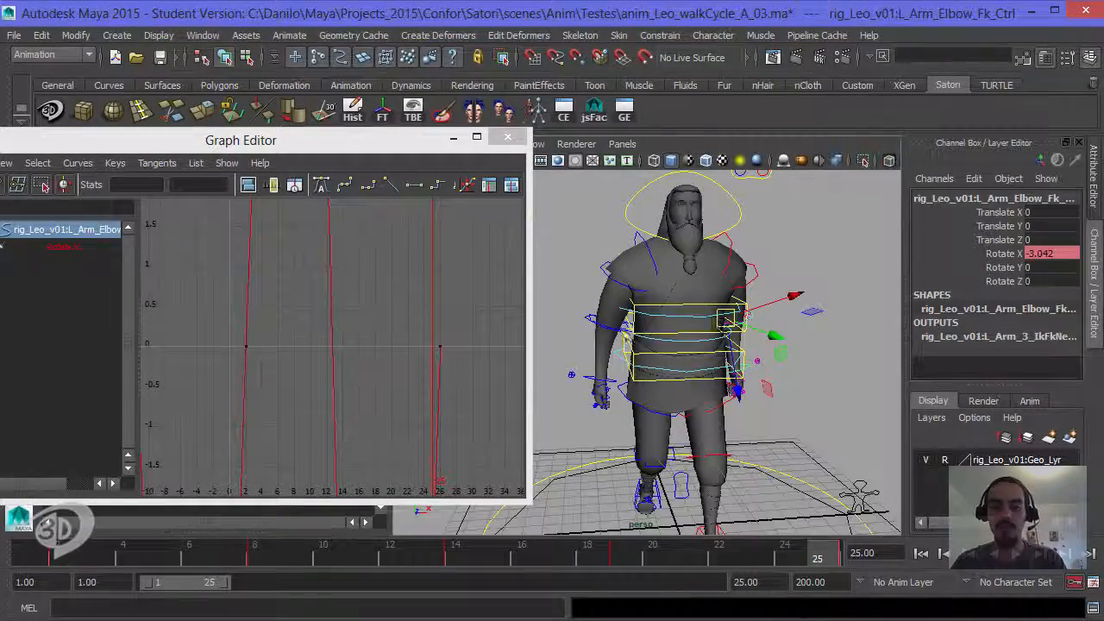
shift+click(583, 321)
alt+drag(583, 321, 582, 336)
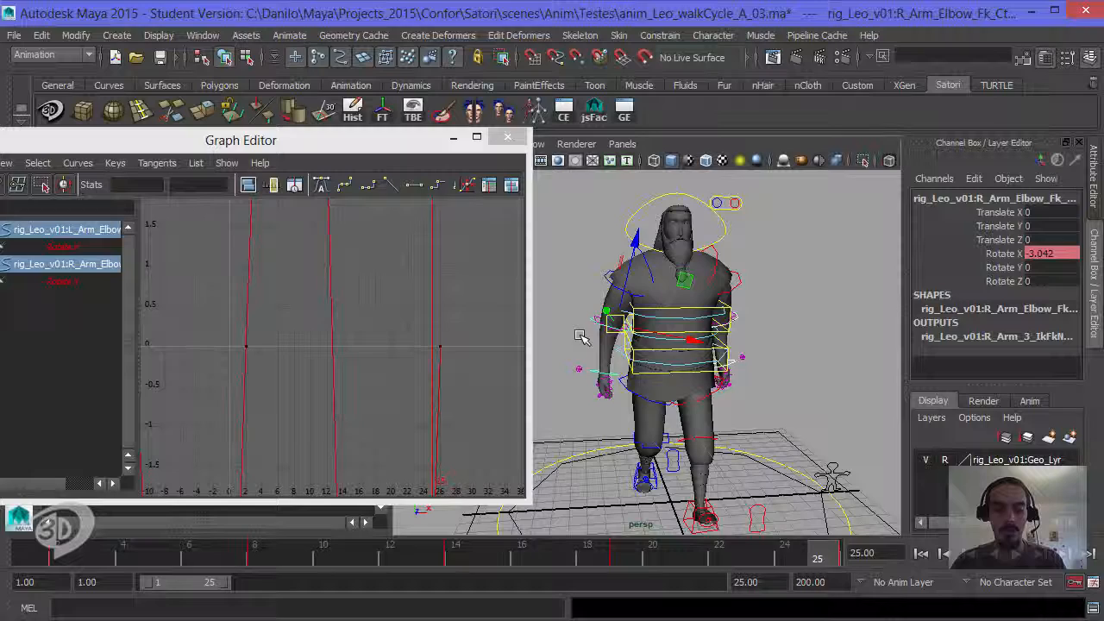
click(341, 313)
key(f)
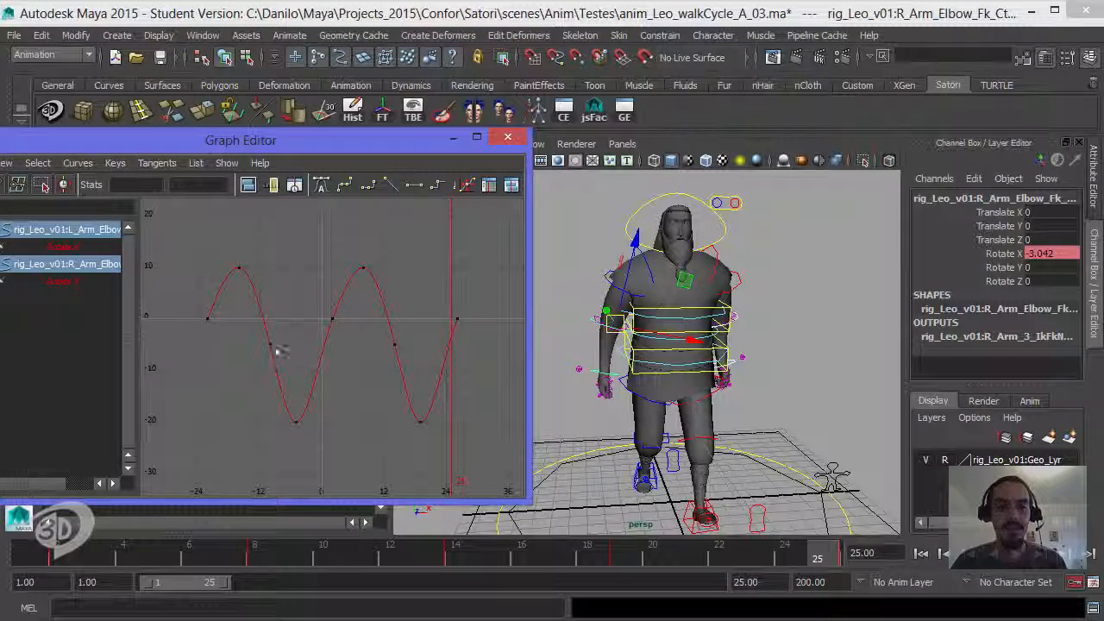
click(28, 557)
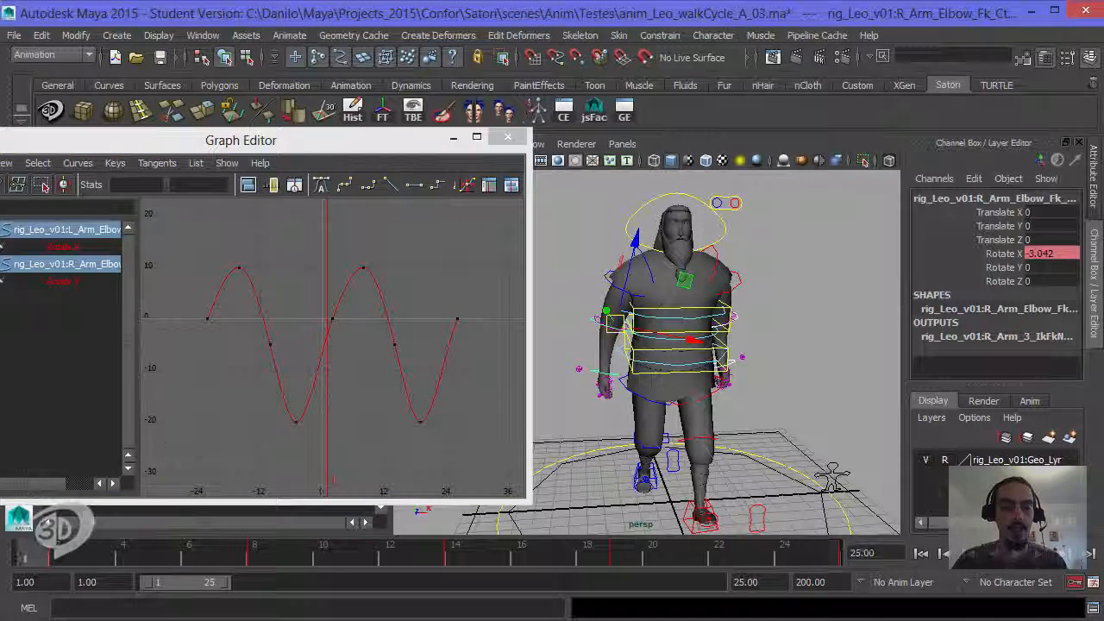
click(1004, 253)
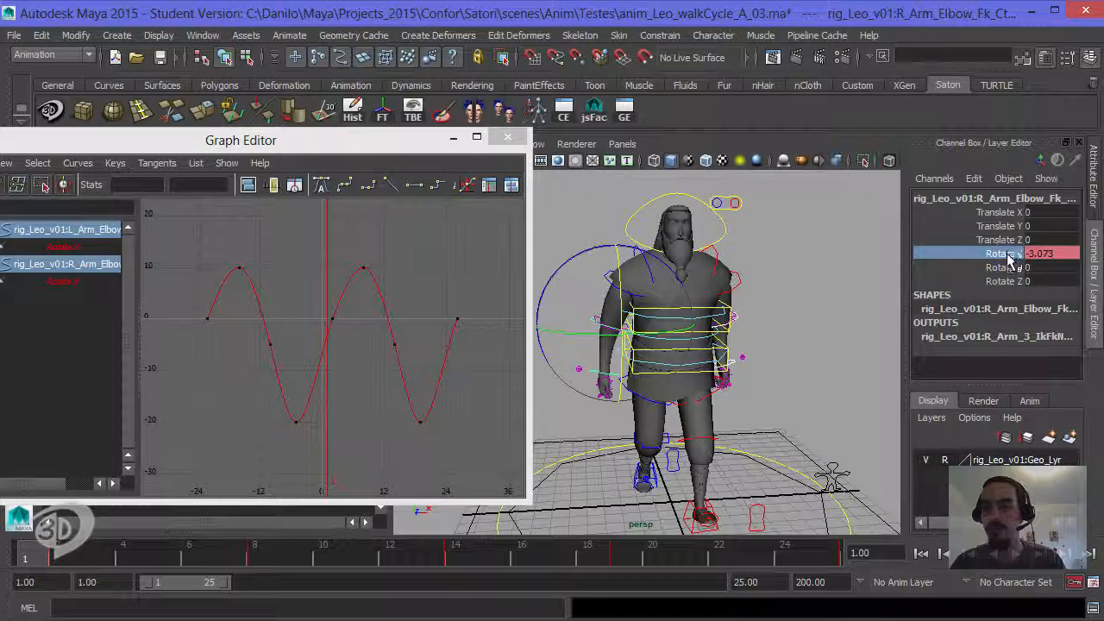
right_click(1007, 253)
click(1045, 32)
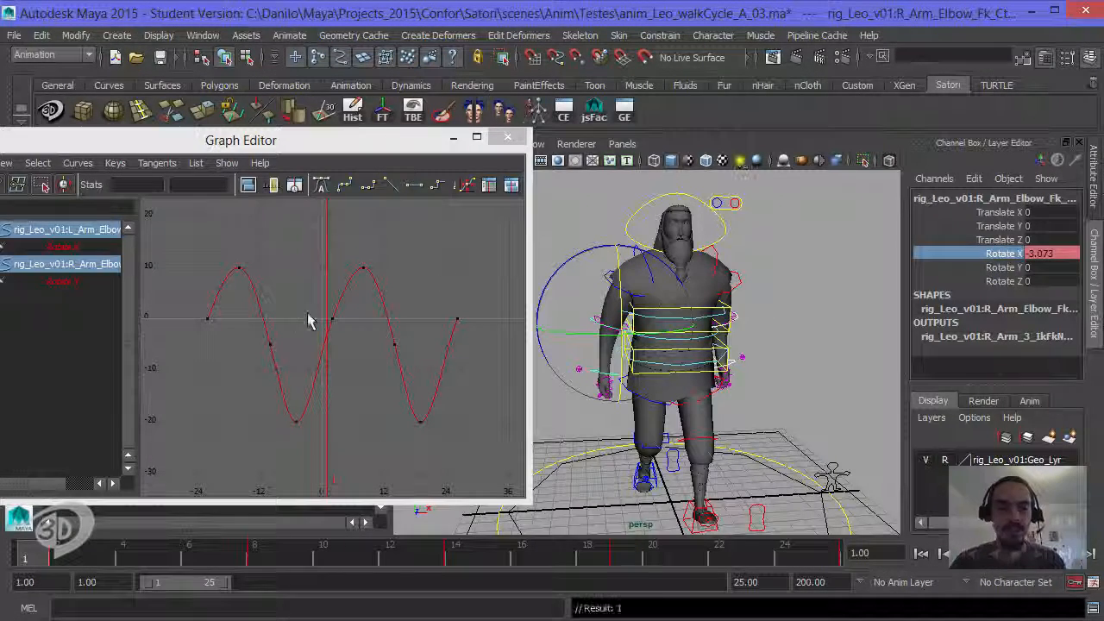
Delete all of the elbows' Rotate X keys that lie before frame 1
drag(308, 211, 190, 485)
click(295, 419)
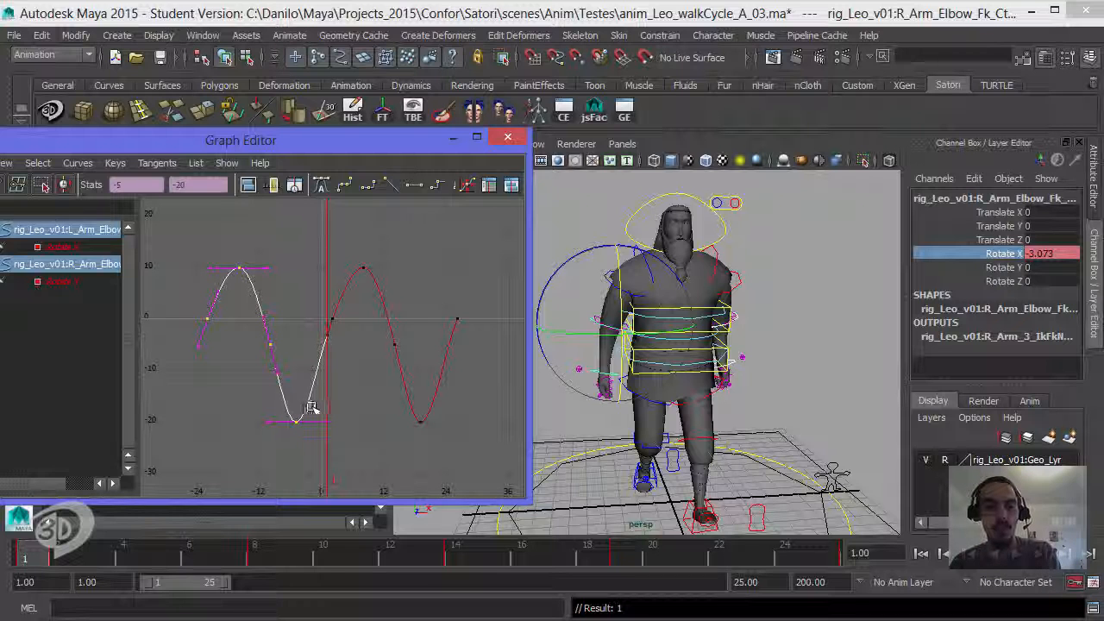
key(Delete)
Replace the elbows' Rotate X key at frame 26 with one at frame 25 and tilt its tangent upward to follow the curve
click(842, 554)
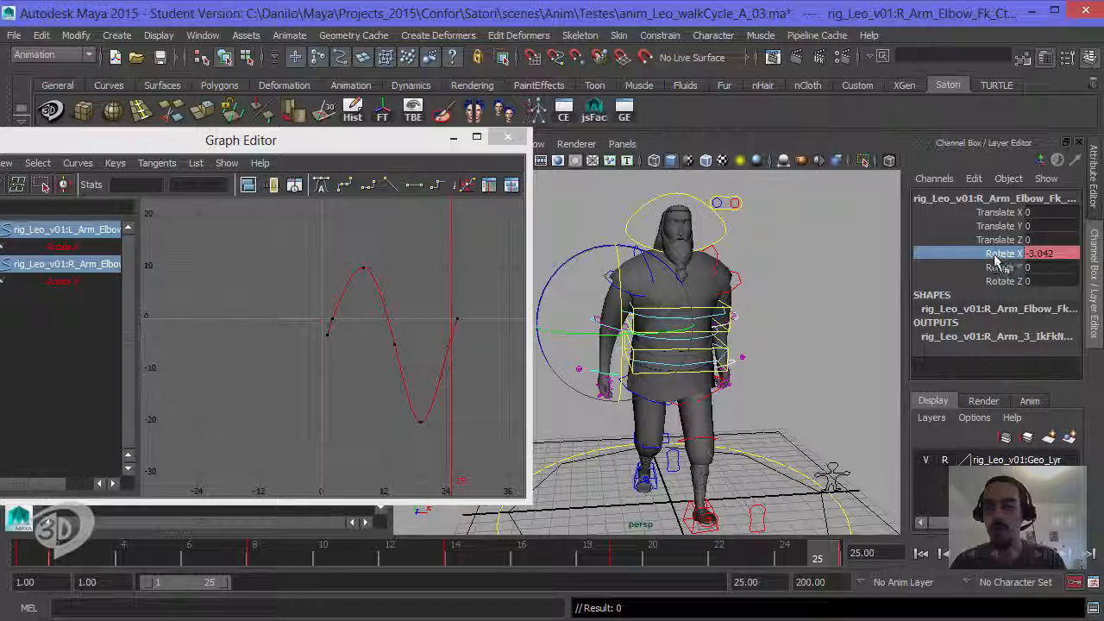
right_drag(996, 261, 1034, 42)
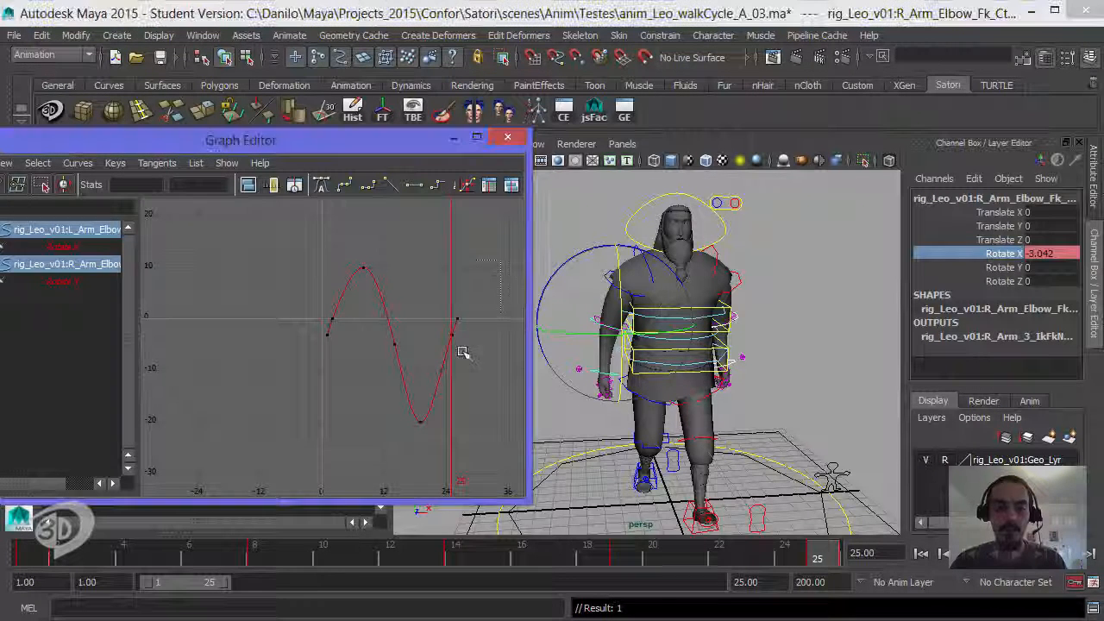
drag(459, 348, 451, 363)
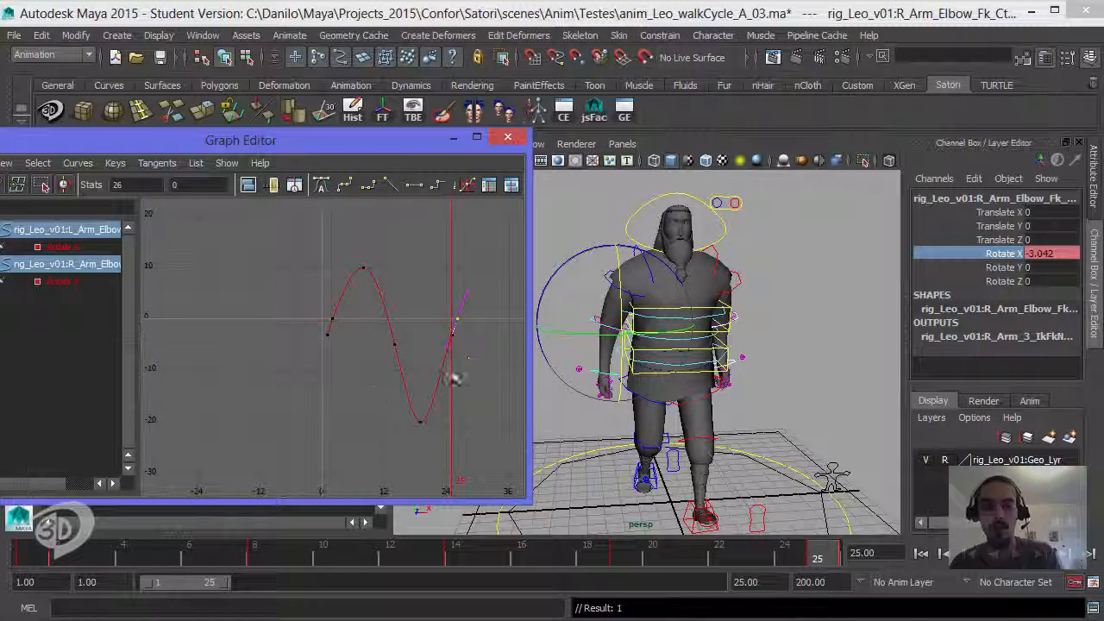
key(Delete)
drag(489, 289, 467, 360)
middle_drag(495, 372, 498, 321)
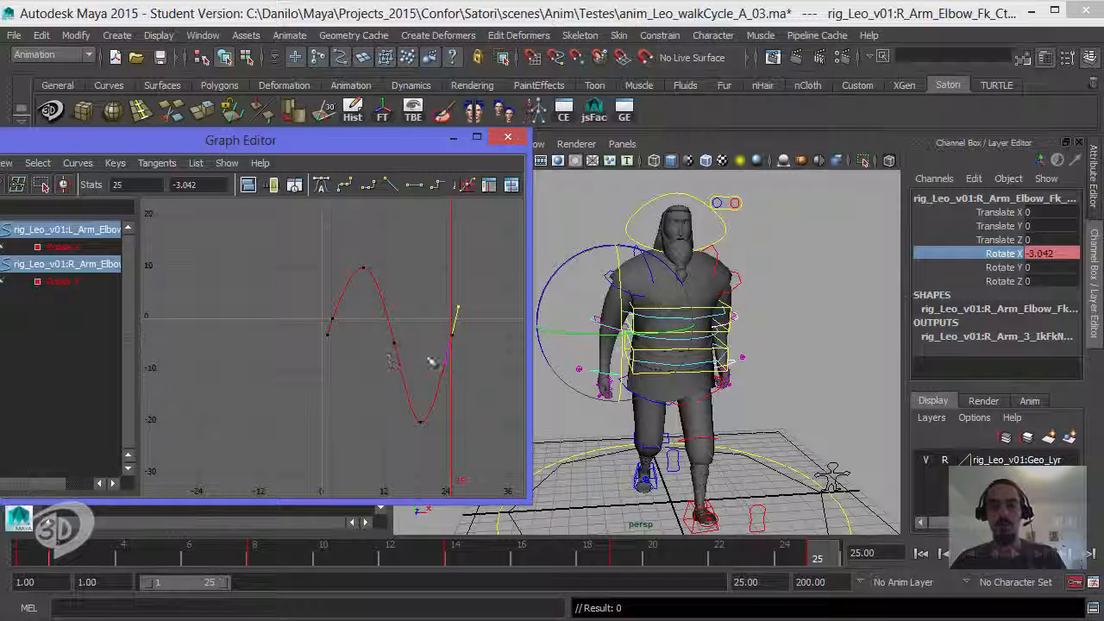
Select both FK wrist controls and key their Rotate X and Rotate Y at frame 25
alt+drag(807, 315, 739, 316)
alt+right_drag(739, 316, 791, 368)
click(781, 376)
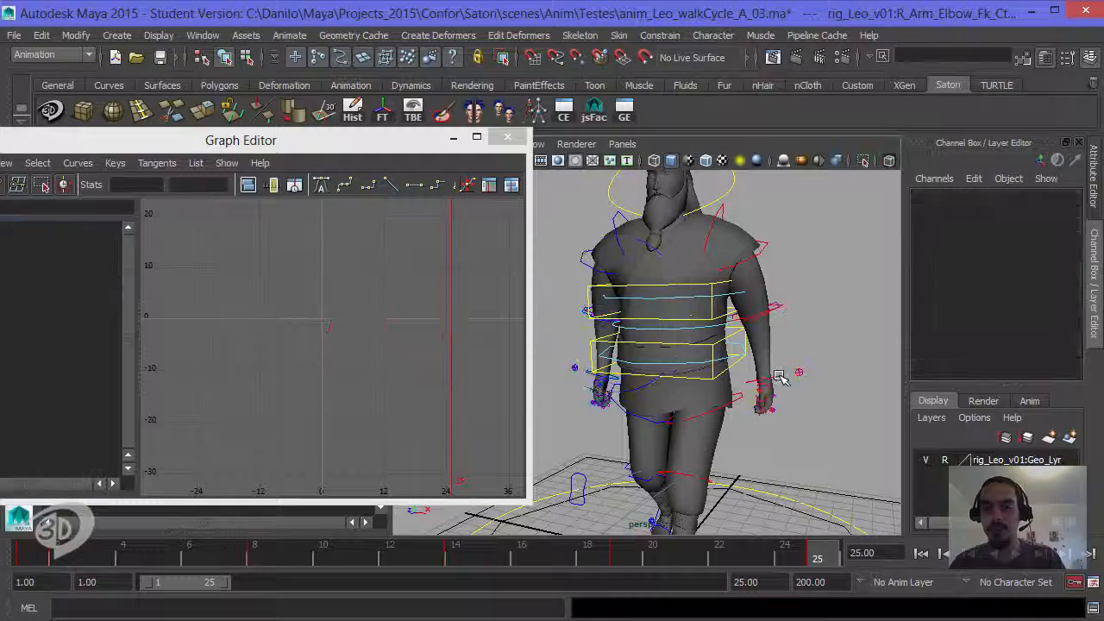
key(w)
alt+drag(606, 413, 690, 431)
shift+click(581, 380)
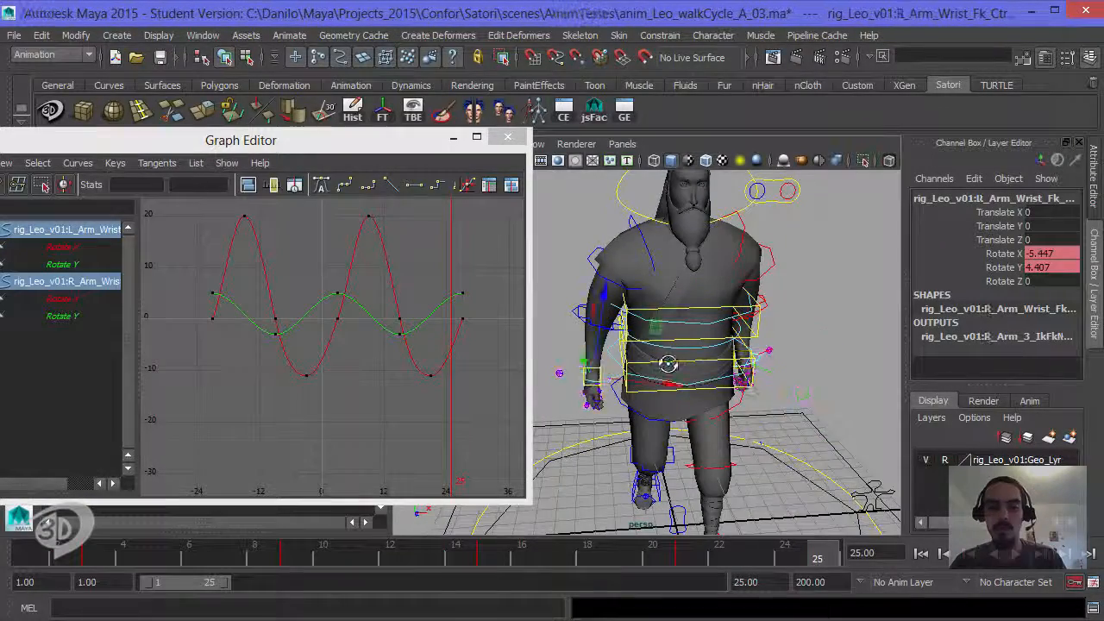
alt+right_drag(668, 362, 586, 357)
key(f)
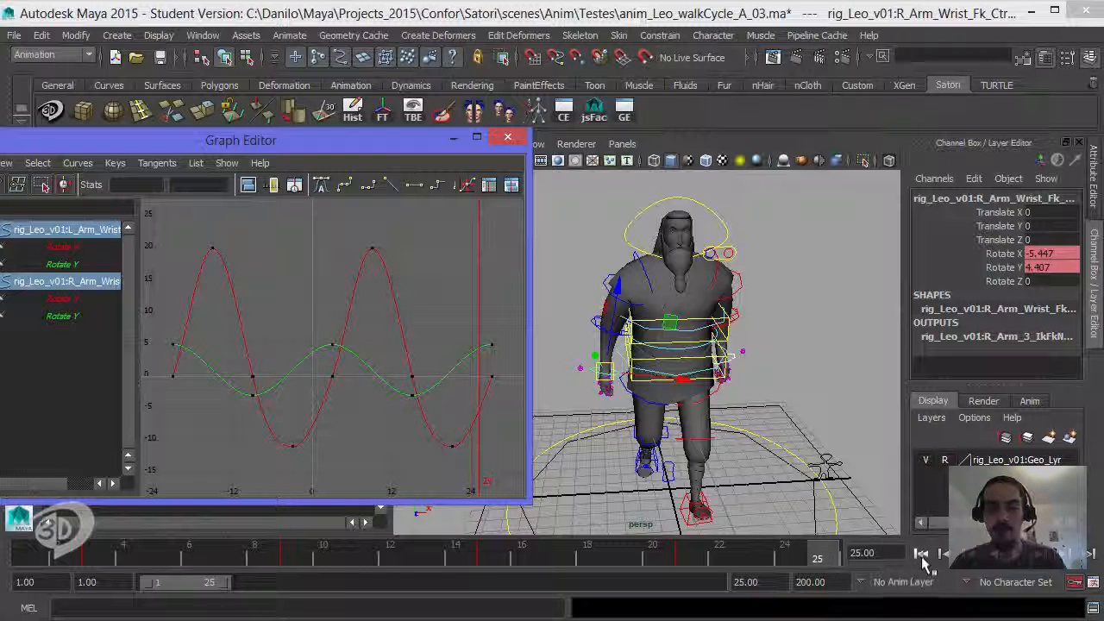
drag(1000, 253, 1000, 268)
right_click(1005, 261)
click(1047, 28)
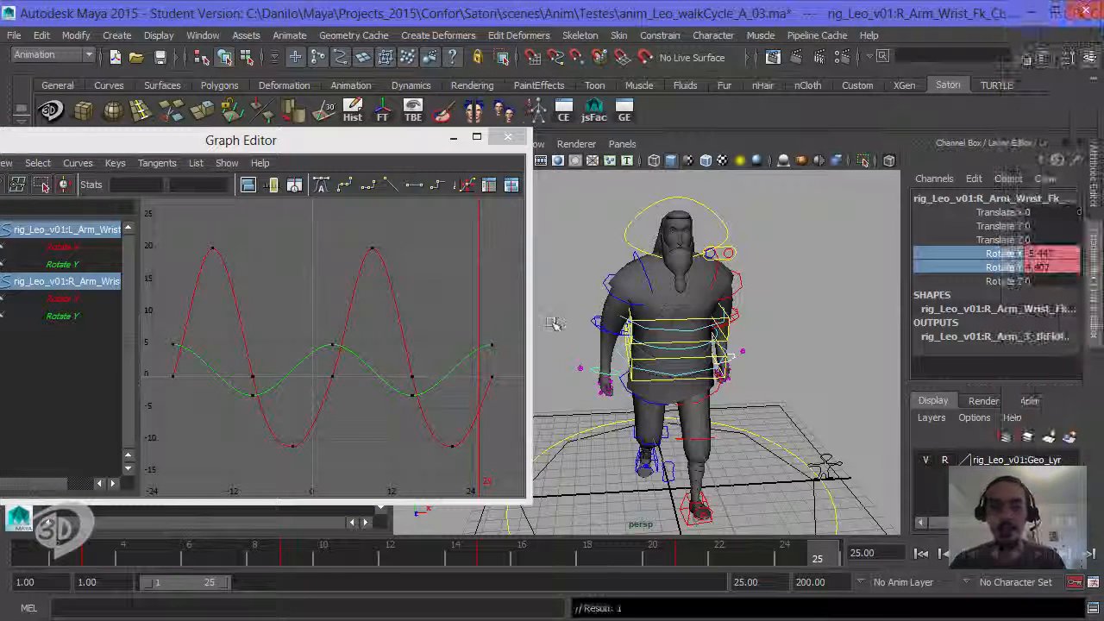
Delete the wrists' keys at frame 27 and tilt the Rotate X tangent at frame 25 upward to follow the curve
drag(512, 308, 487, 407)
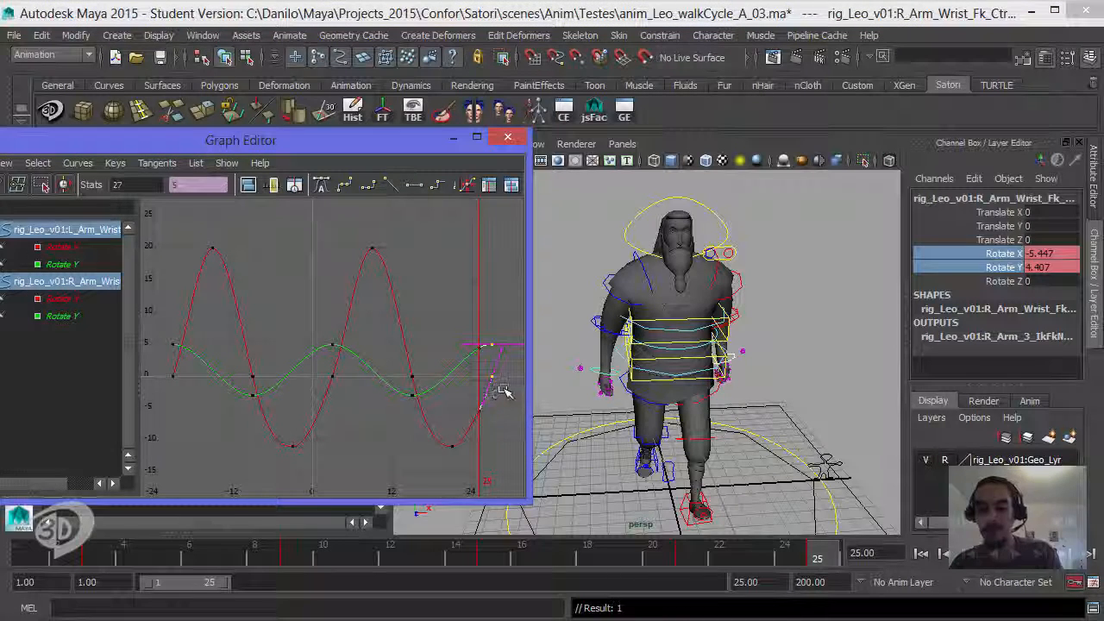
drag(506, 321, 467, 374)
alt+middle_drag(445, 393, 444, 356)
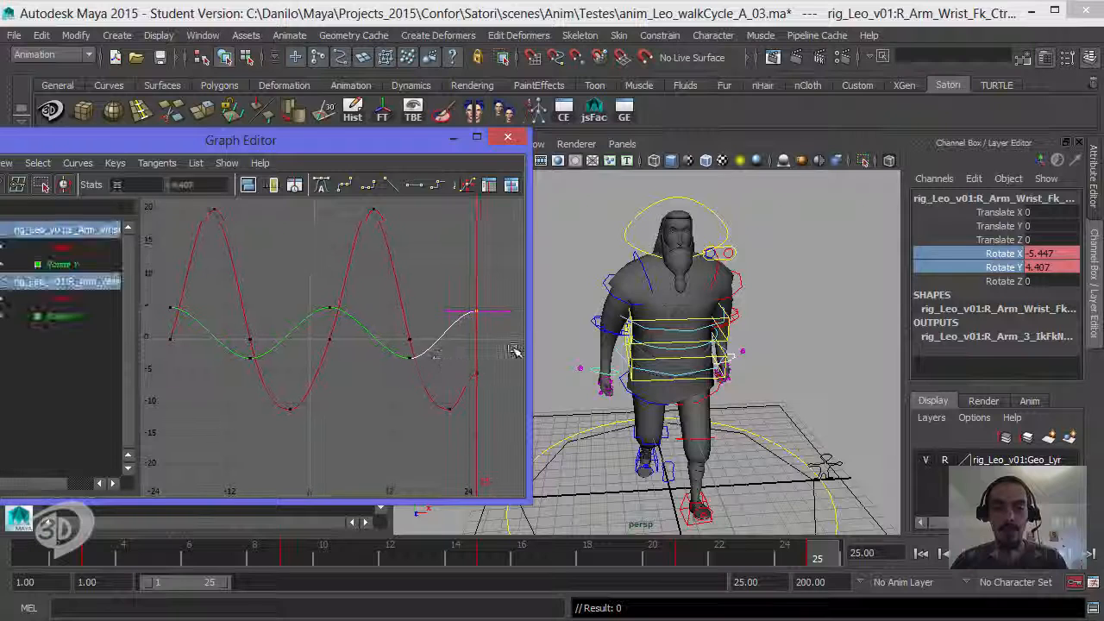
drag(514, 353, 502, 416)
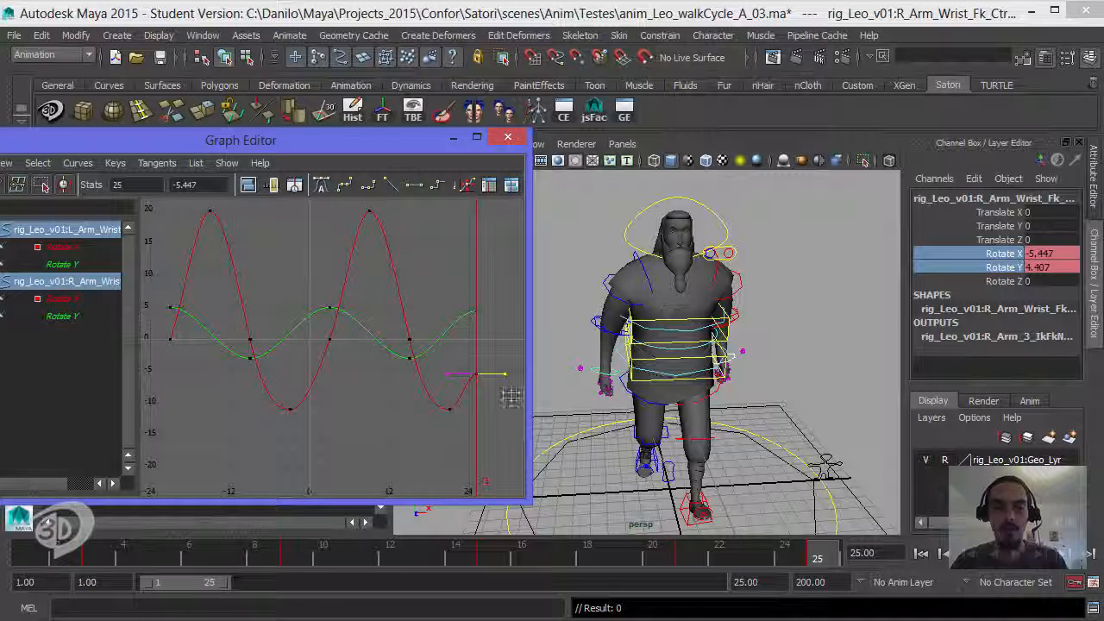
middle_drag(505, 373, 502, 365)
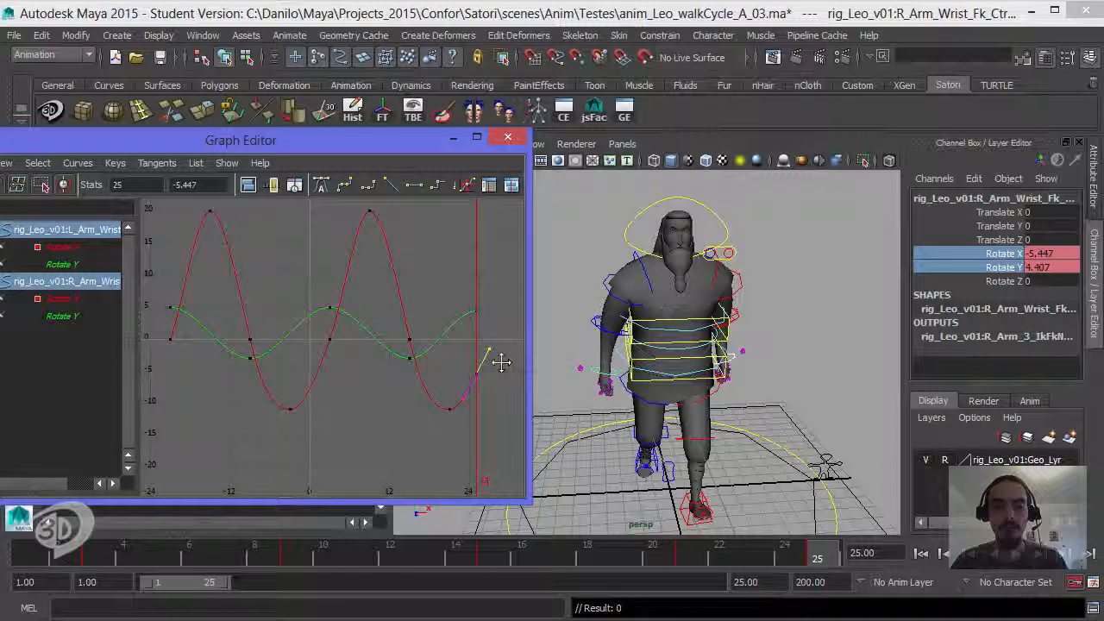
Key both wrists' Rotate X and Rotate Y at frame 1 and delete all of their keys before that frame
alt+middle_drag(242, 356, 335, 352)
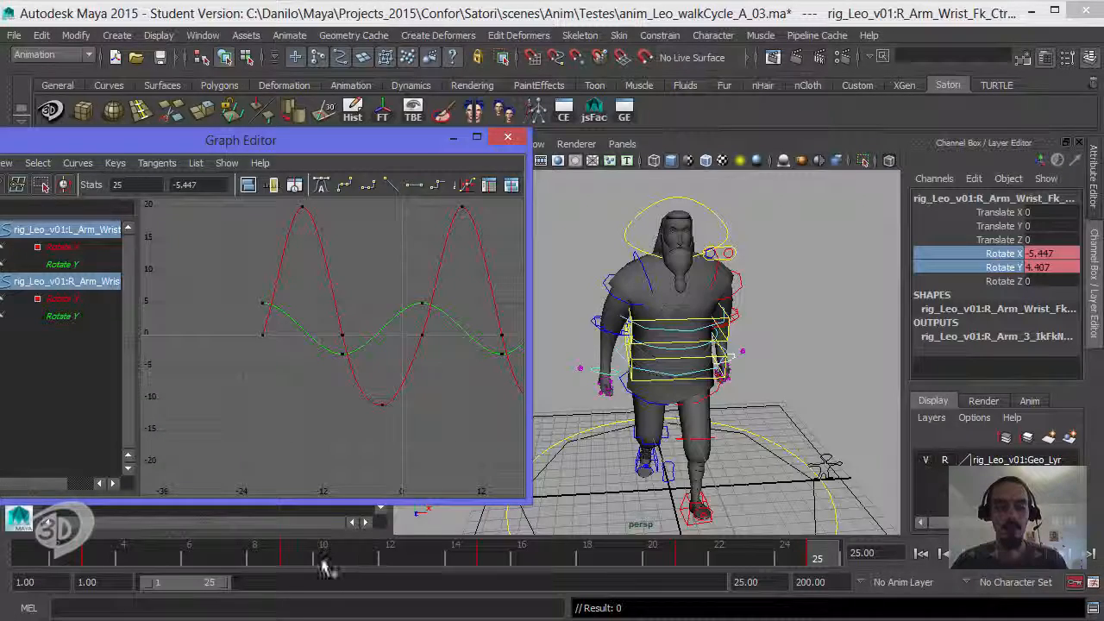
click(38, 565)
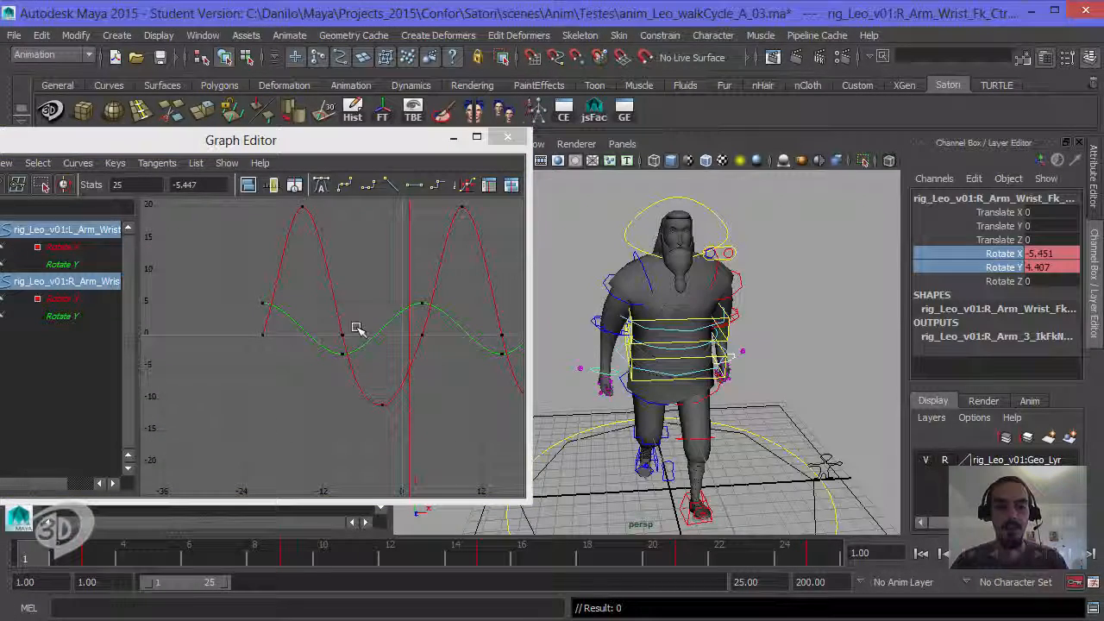
key(a)
right_click(1003, 239)
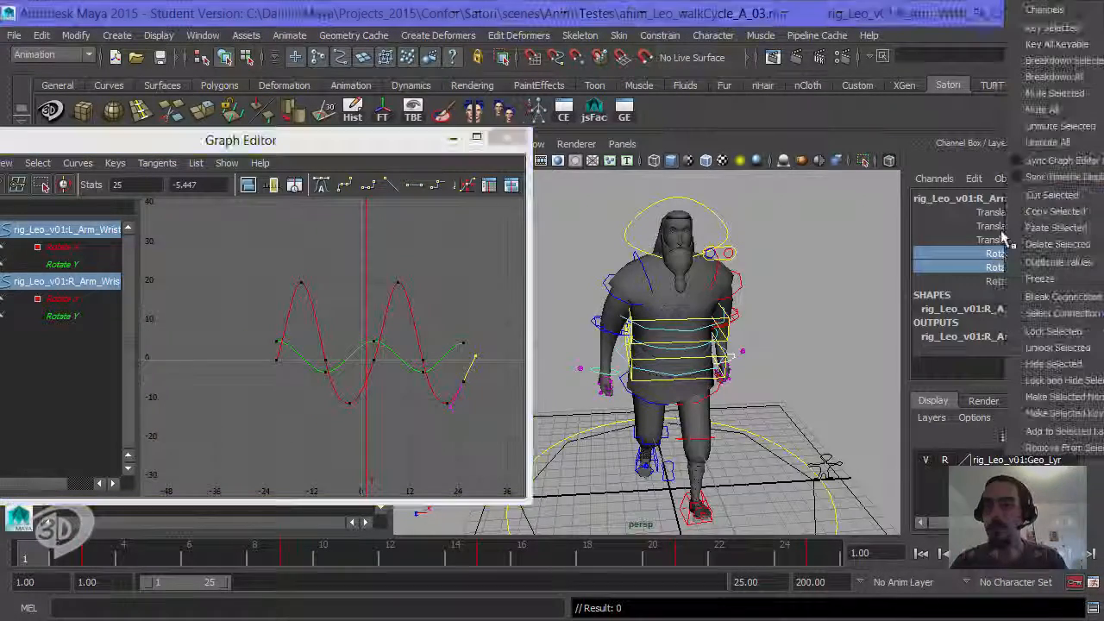
click(1048, 27)
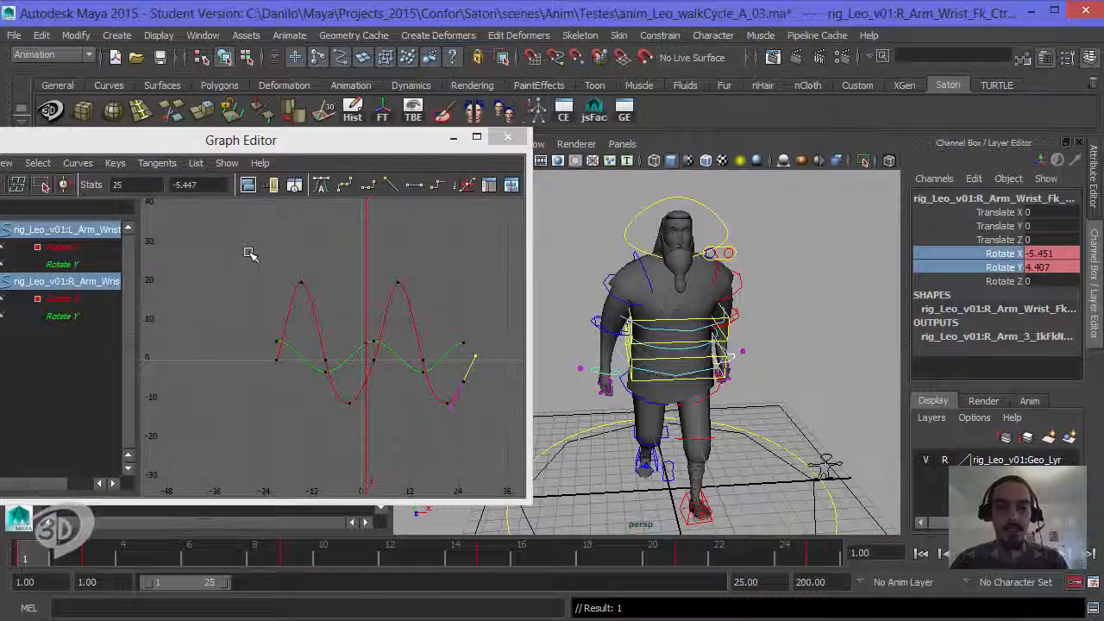
drag(249, 254, 362, 427)
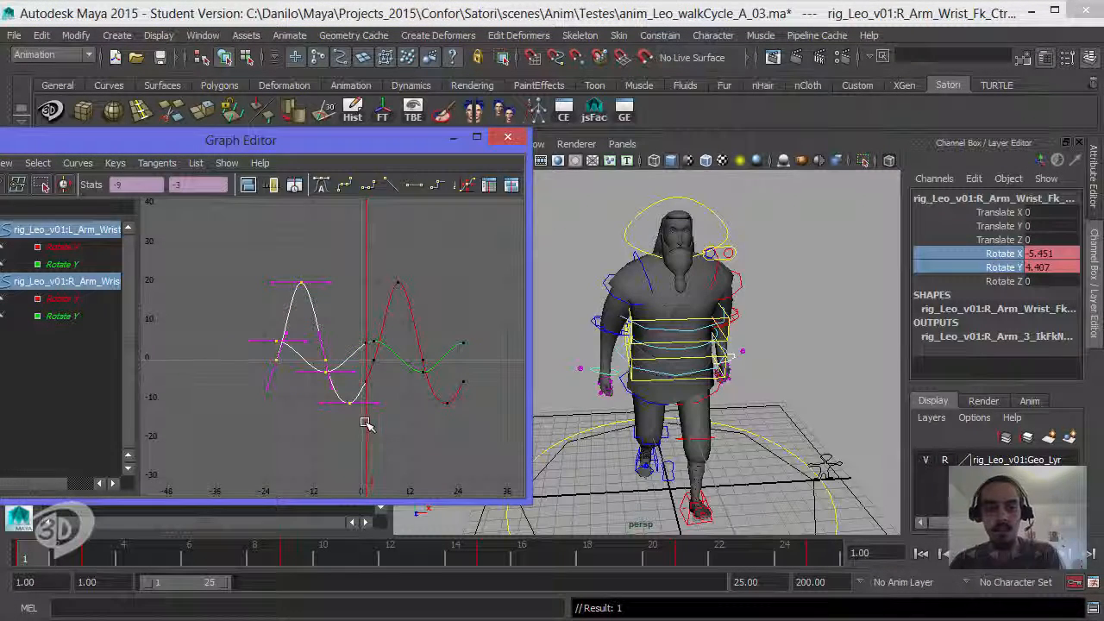
key(Delete)
alt+right_drag(362, 389, 294, 369)
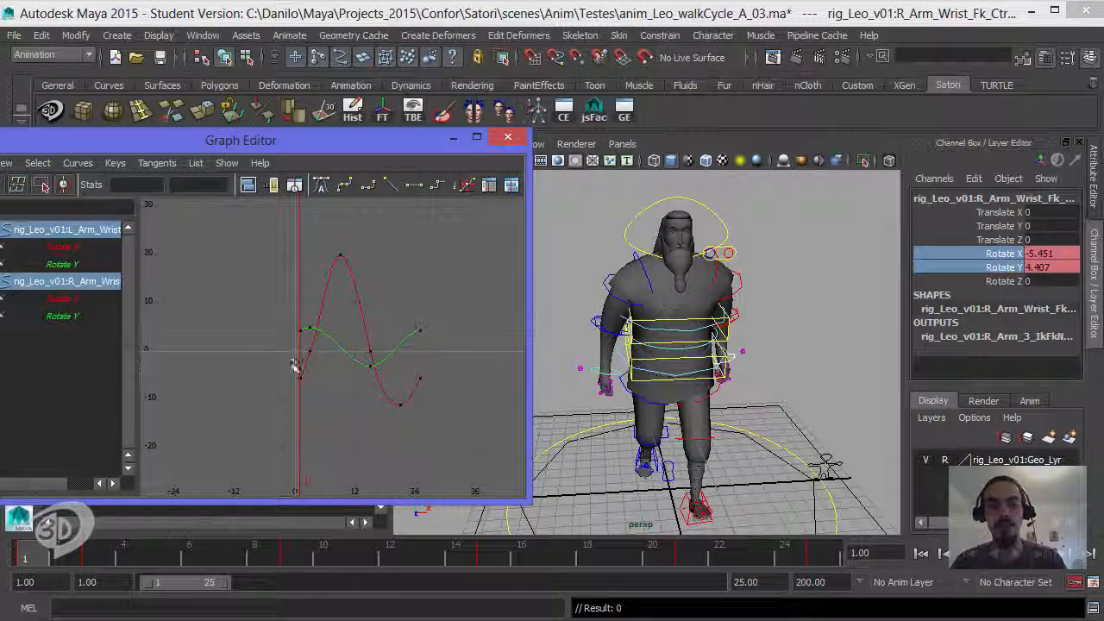
Copy the right clavicle's Rotate X and Rotate Y keys, paste them at frame 25 to repeat the cycle, and select all the keys
mouse_move(761, 307)
alt+mouse_down()
mouse_move(721, 321)
mouse_move(788, 318)
mouse_move(765, 325)
alt+mouse_up()
click(765, 324)
alt+right_drag(611, 305, 616, 298)
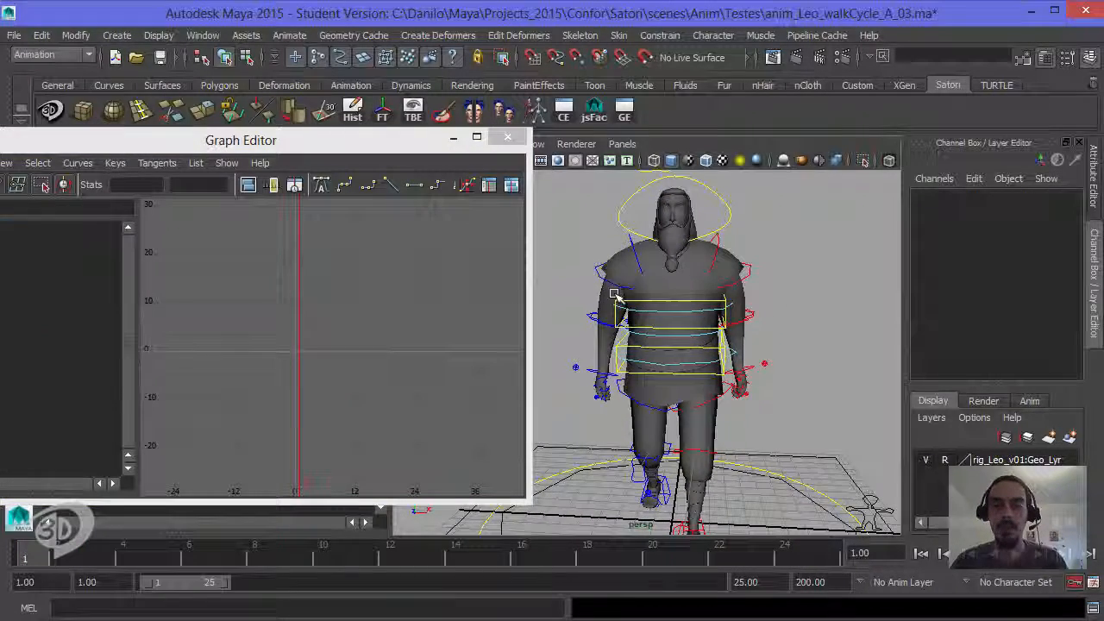
click(635, 246)
click(348, 363)
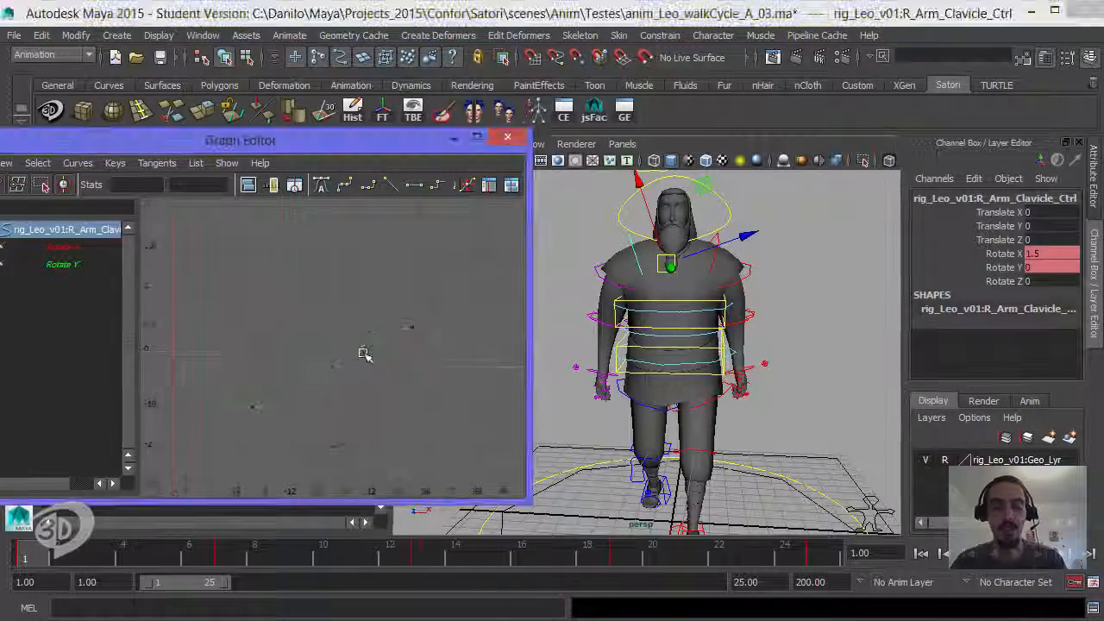
key(f)
alt+right_drag(362, 328, 269, 322)
drag(260, 291, 283, 427)
key(ctrl+c)
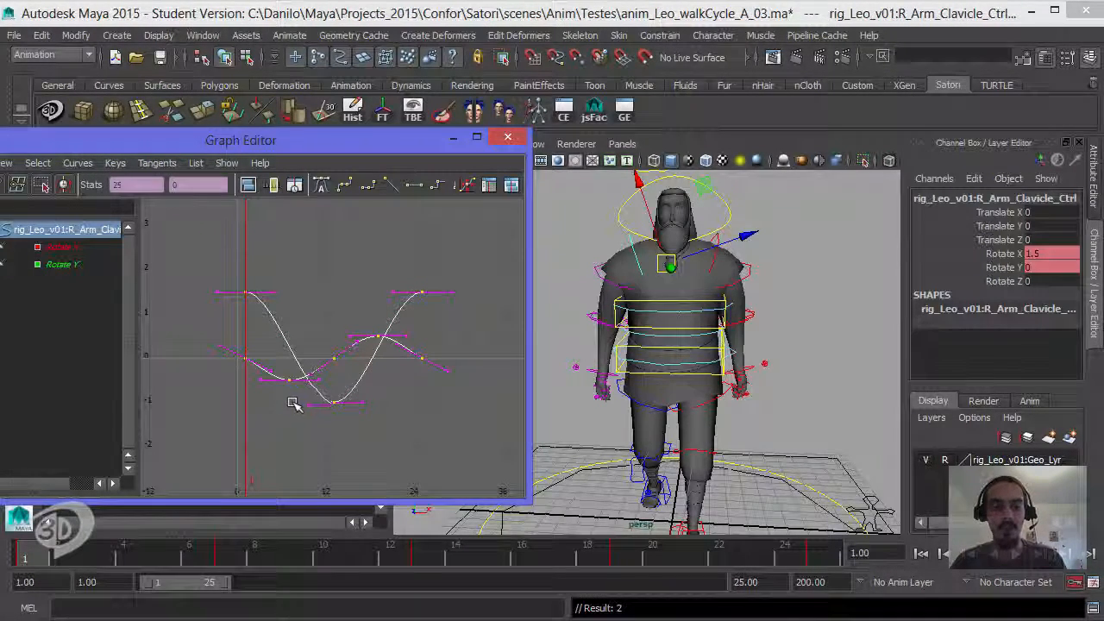
click(821, 556)
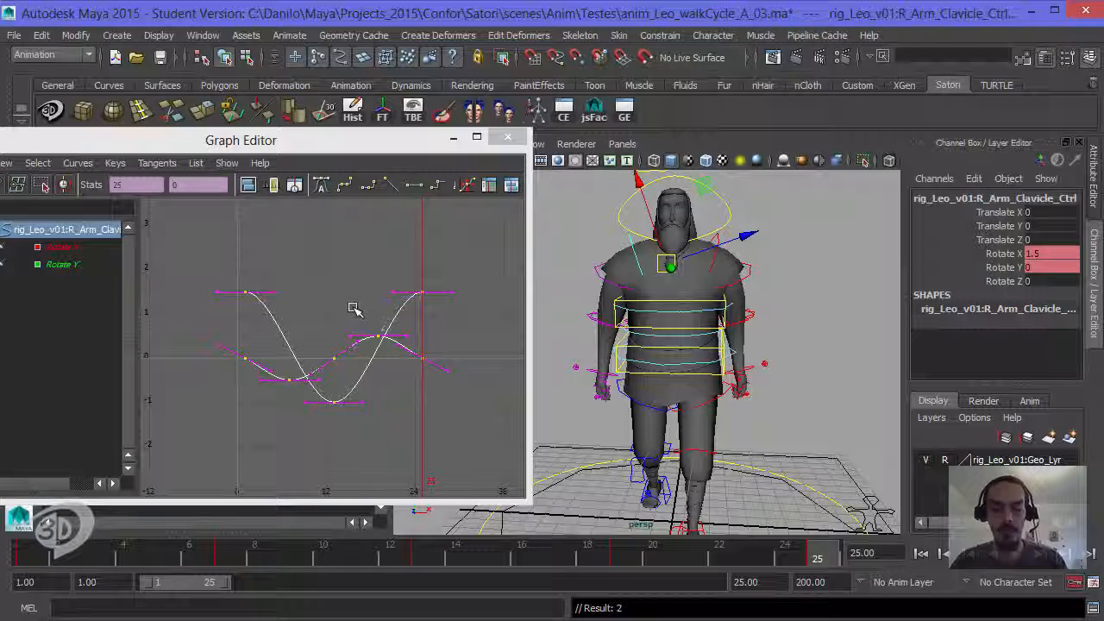
key(ctrl+v)
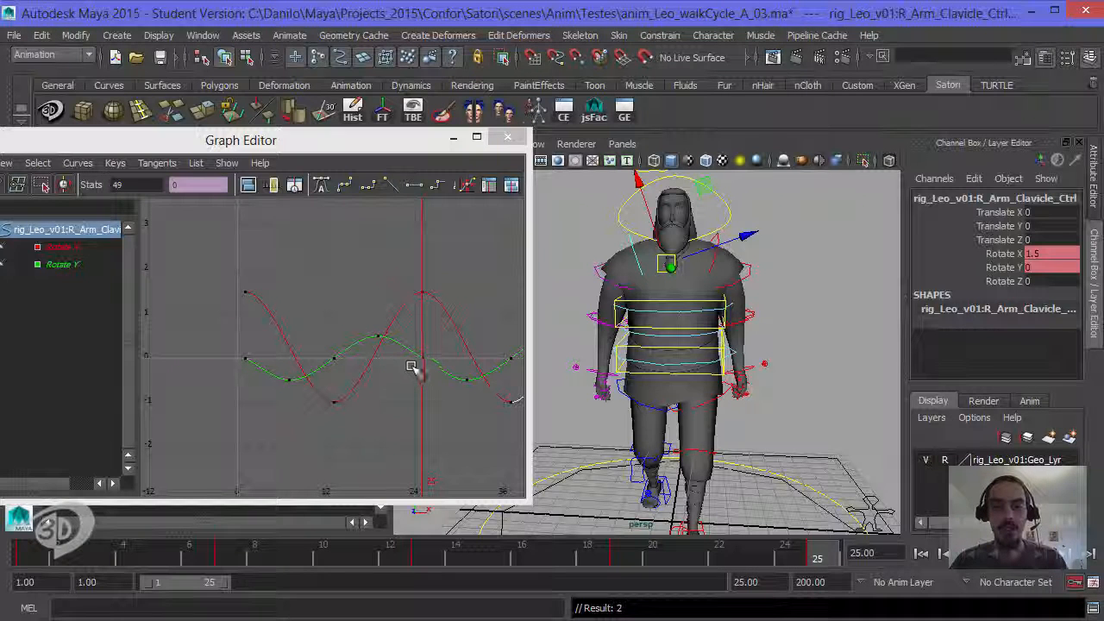
drag(447, 270, 448, 393)
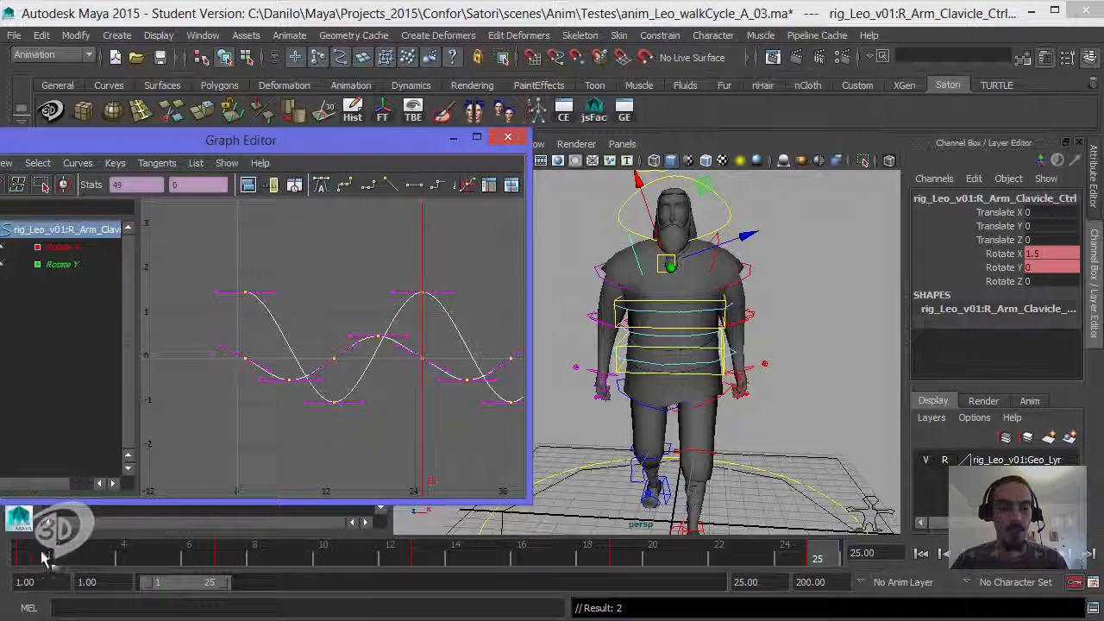
Shift the right clavicle's selected Rotate X and Rotate Y keys 12 frames earlier, so the frame 25 keys sit at frame 13
click(39, 558)
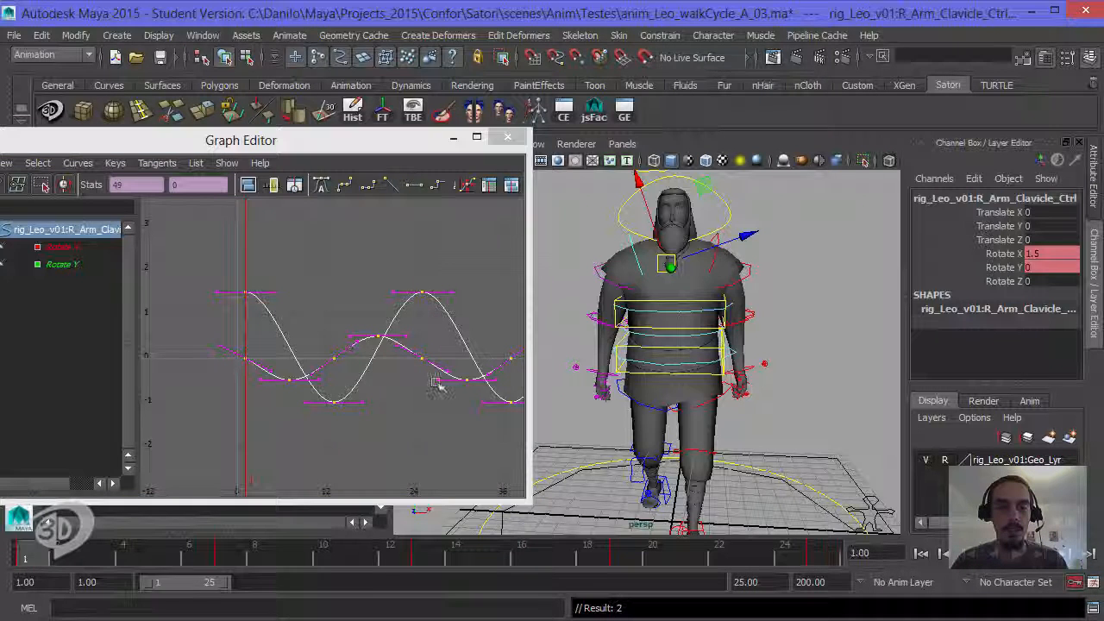
middle_drag(431, 387, 304, 390)
key(ctrl+z)
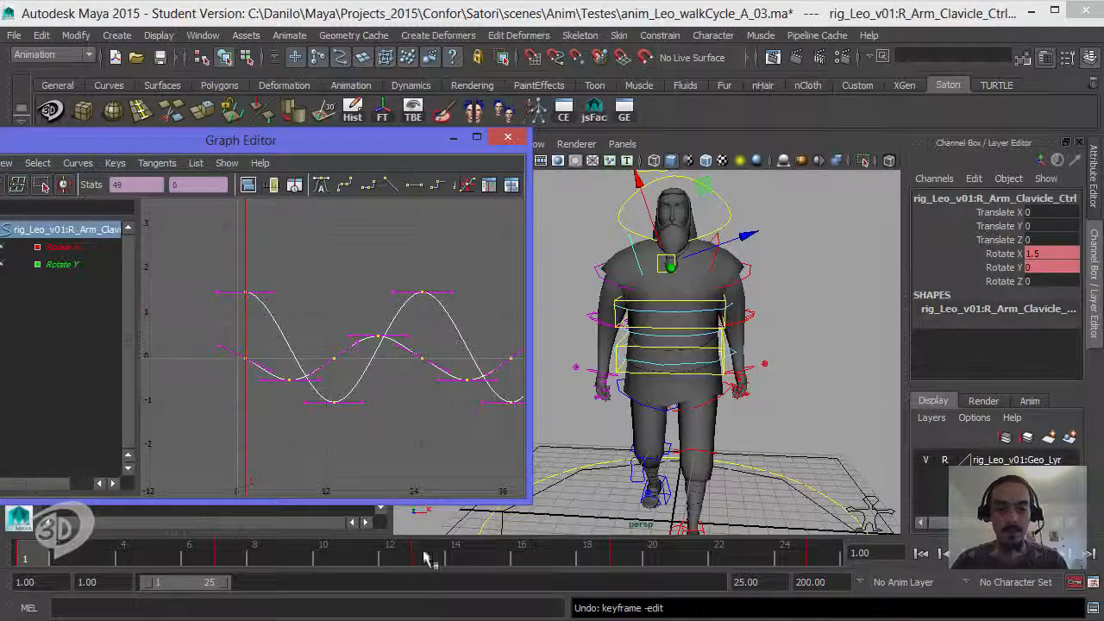
key(period)
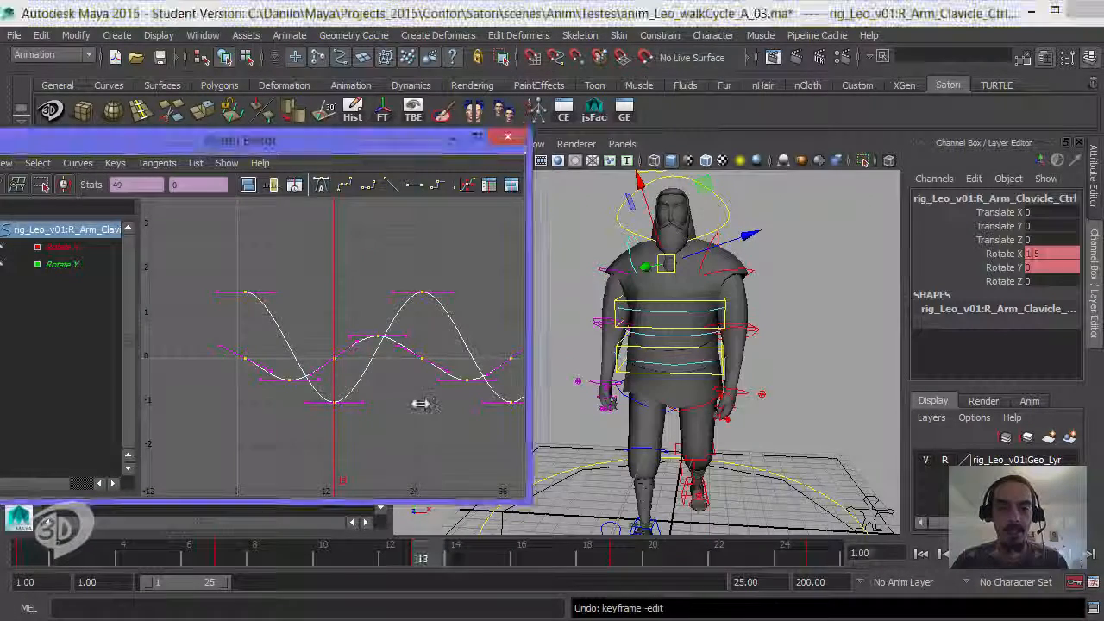
middle_drag(419, 402, 362, 400)
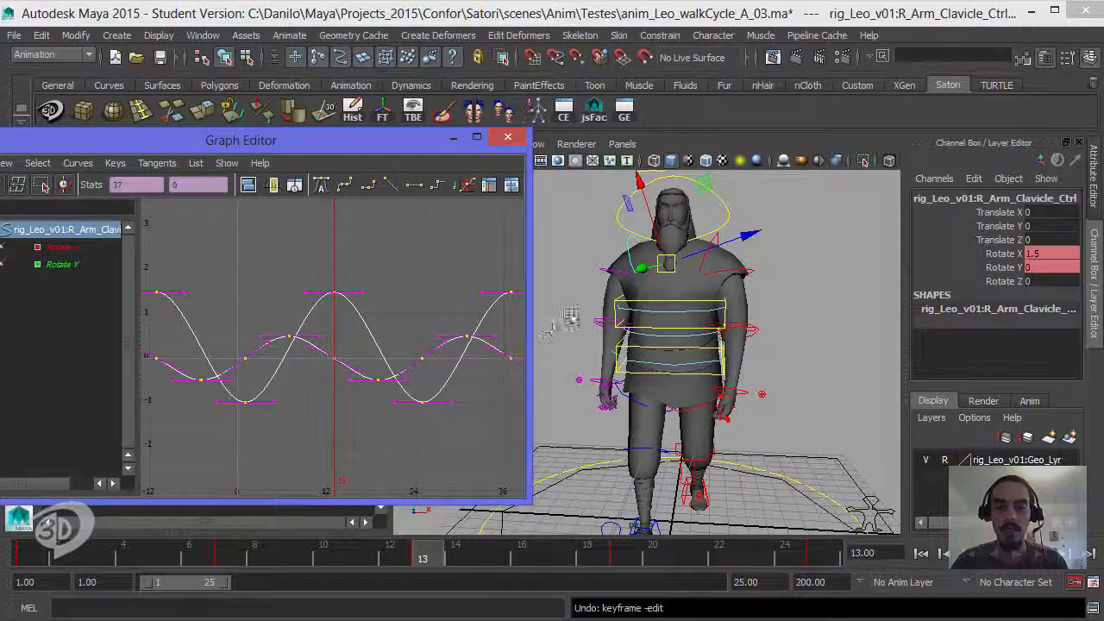
Select the right arm's FK shoulder, elbow and wrist controls together and frame their rotation curves in the Graph Editor
click(587, 292)
alt+drag(588, 288, 604, 271)
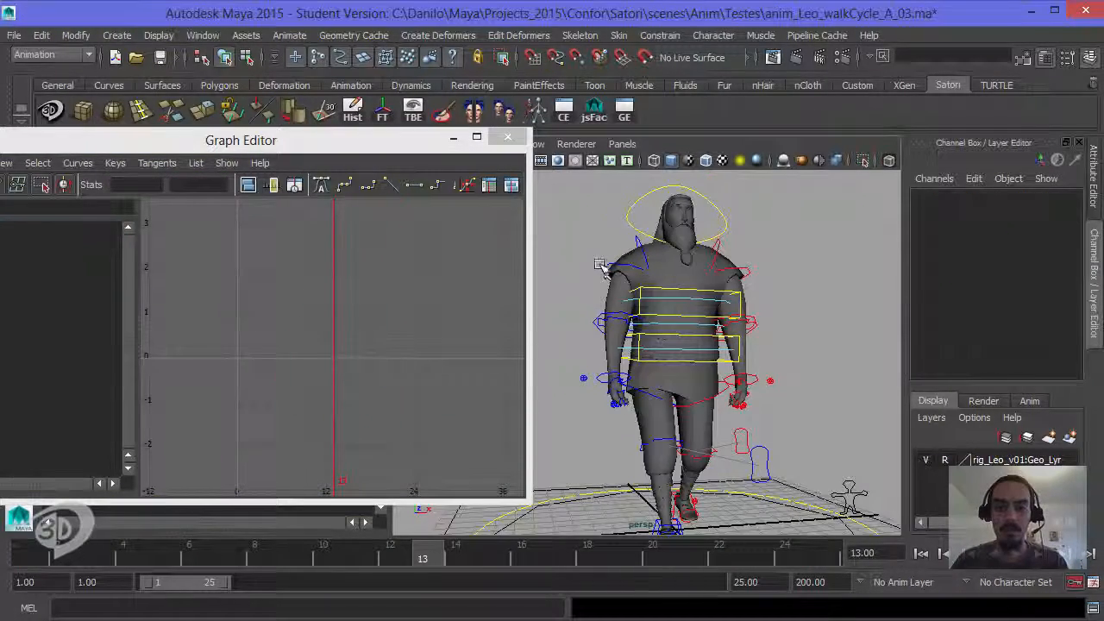
click(601, 267)
alt+drag(596, 308, 631, 315)
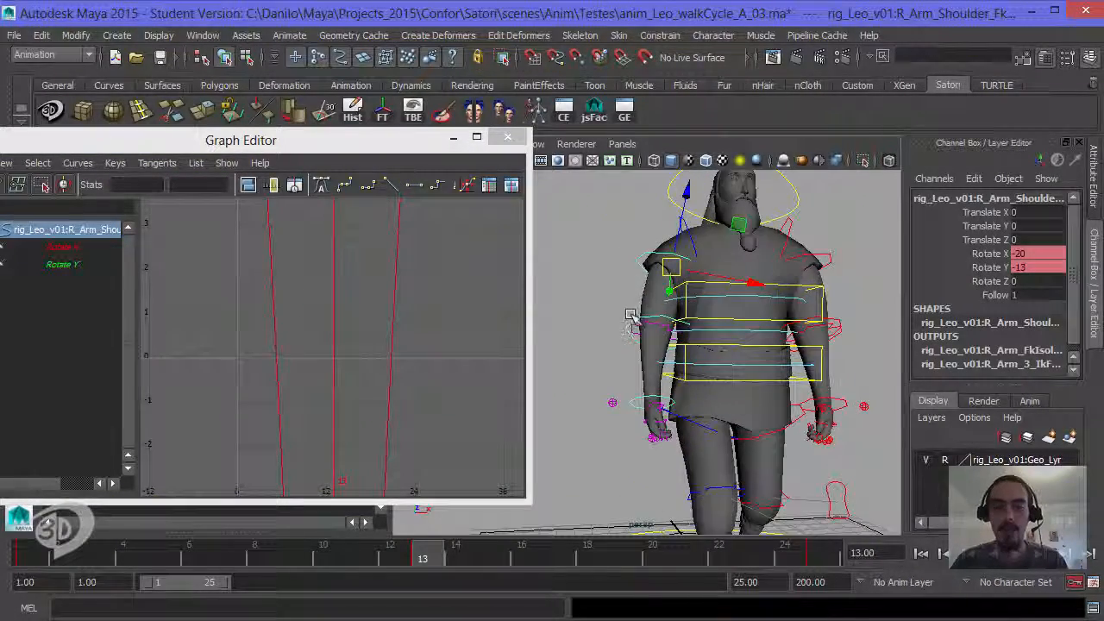
shift+click(637, 332)
shift+click(640, 405)
alt+drag(640, 405, 652, 377)
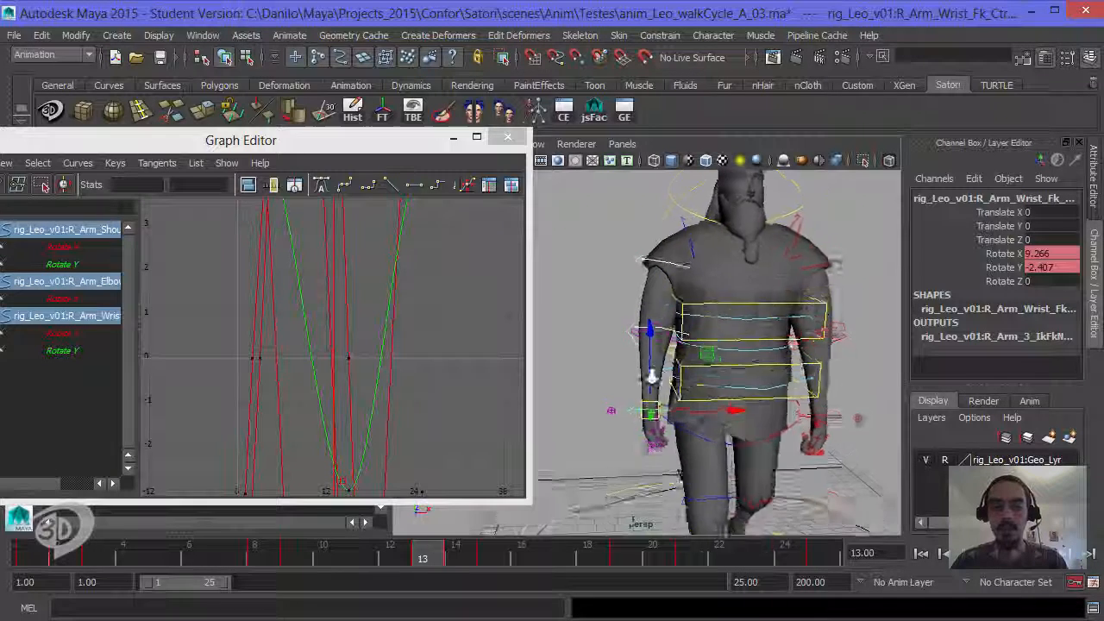
alt+right_drag(651, 377, 609, 348)
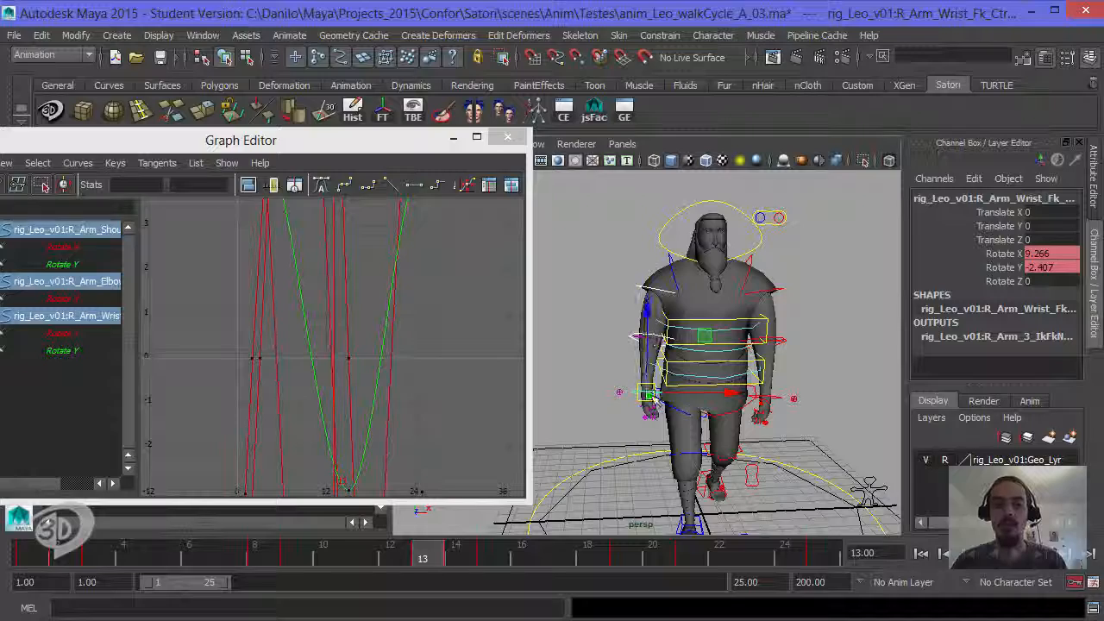
alt+drag(652, 395, 630, 390)
key(f)
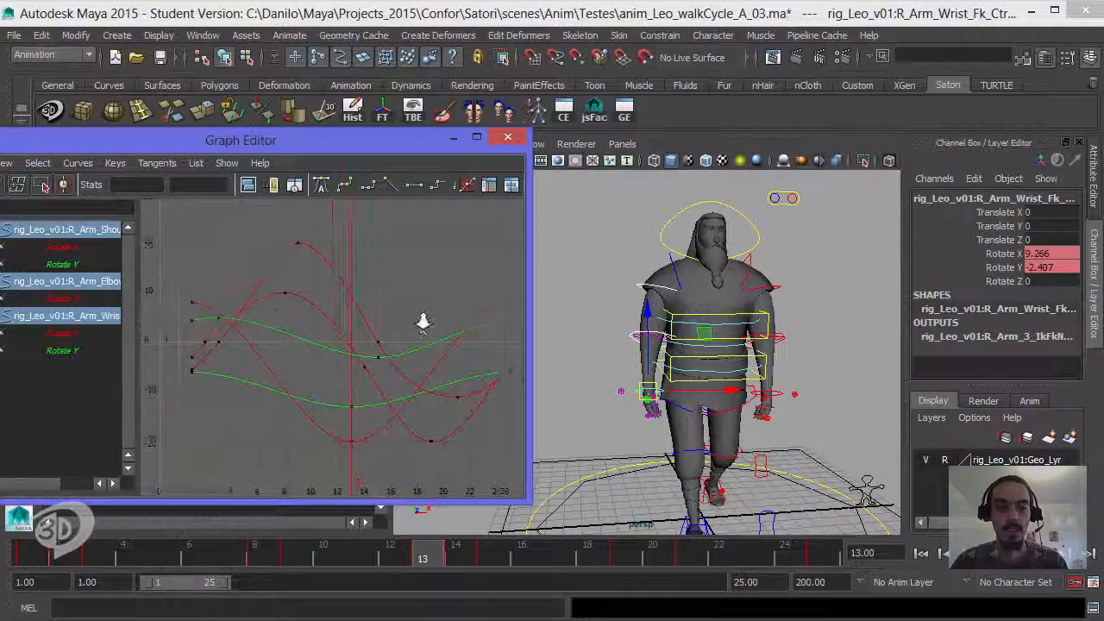
scroll(423, 321, down, 3)
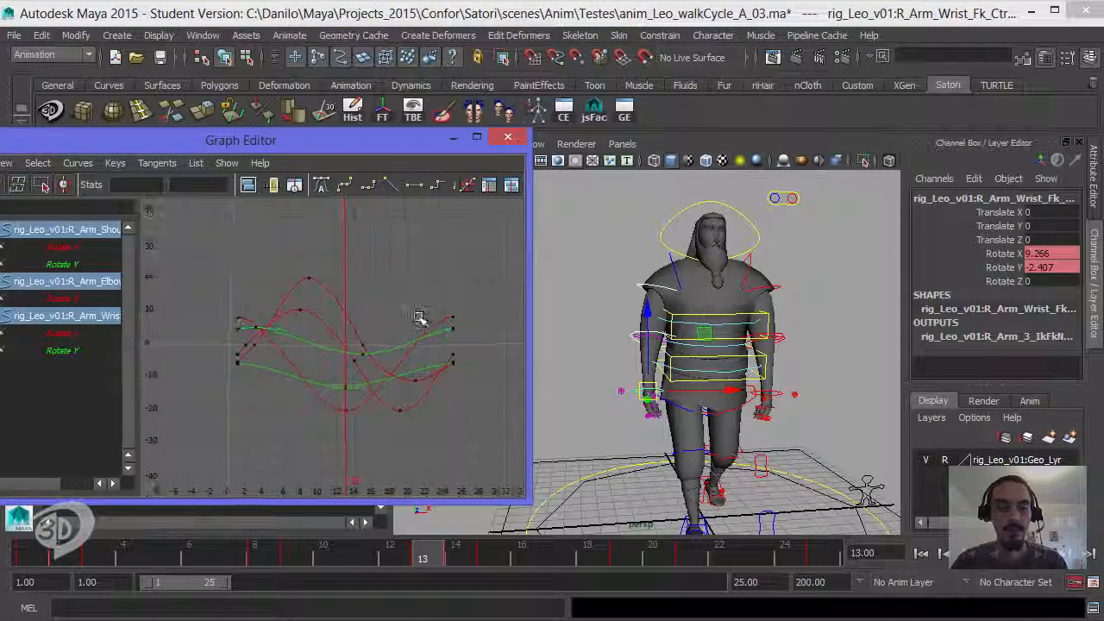
Copy all keys of the right shoulder, elbow and wrist curves and paste them at frame 25 to repeat the cycle
click(920, 556)
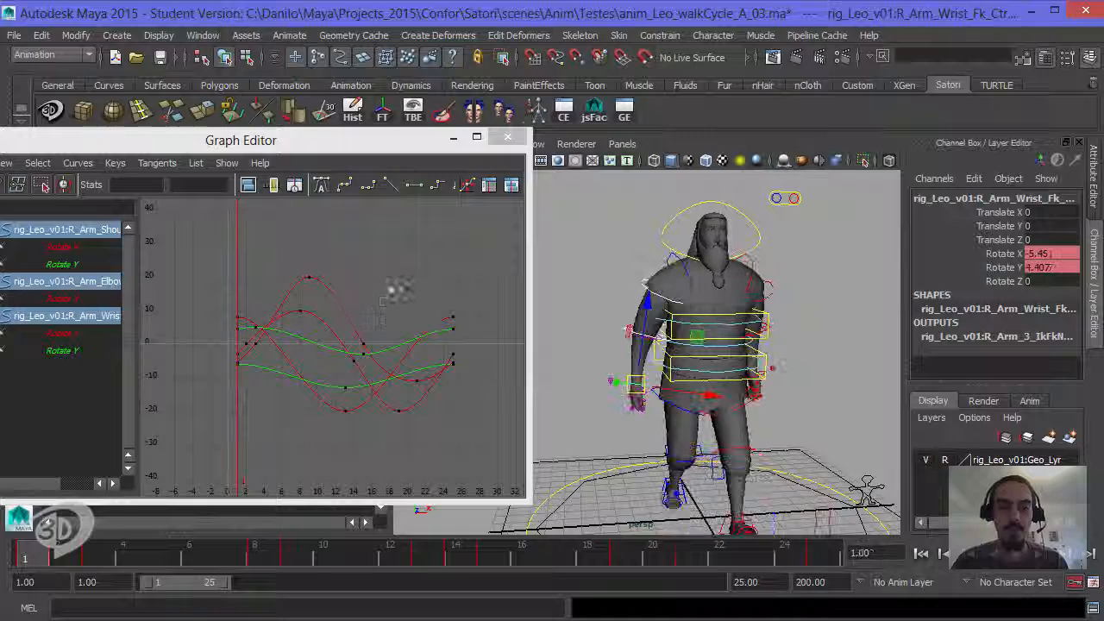
drag(394, 291, 420, 448)
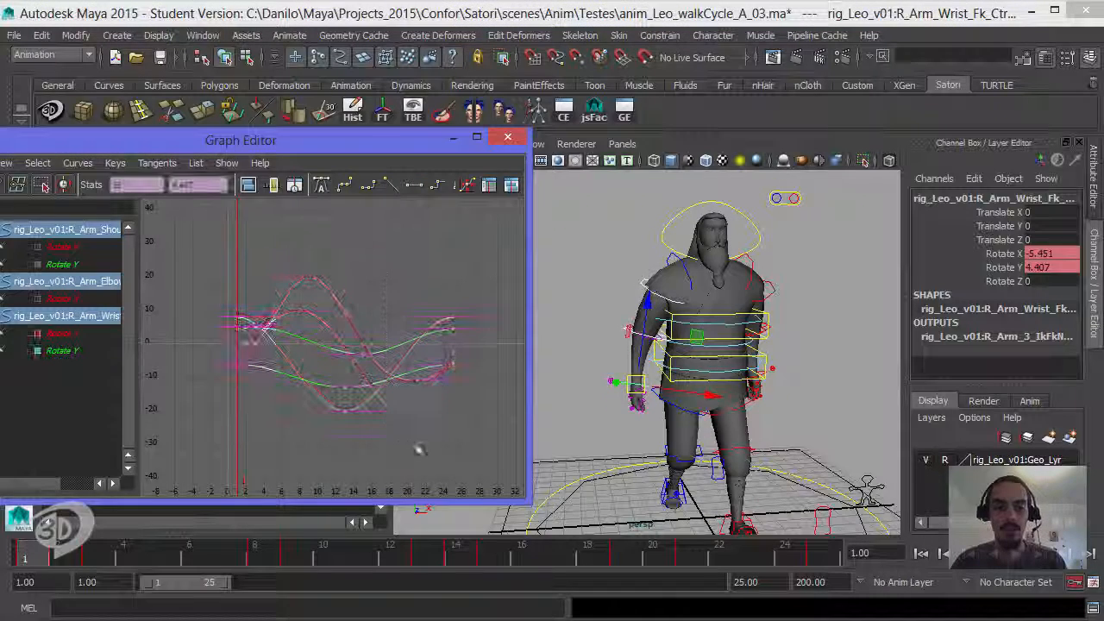
click(823, 560)
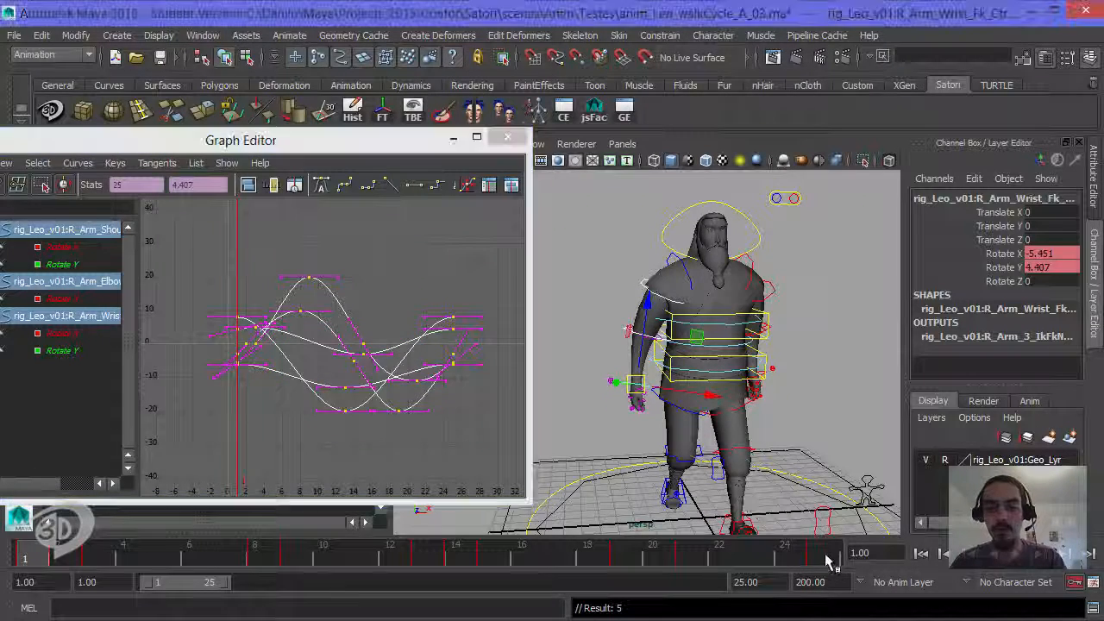
key(ctrl+v)
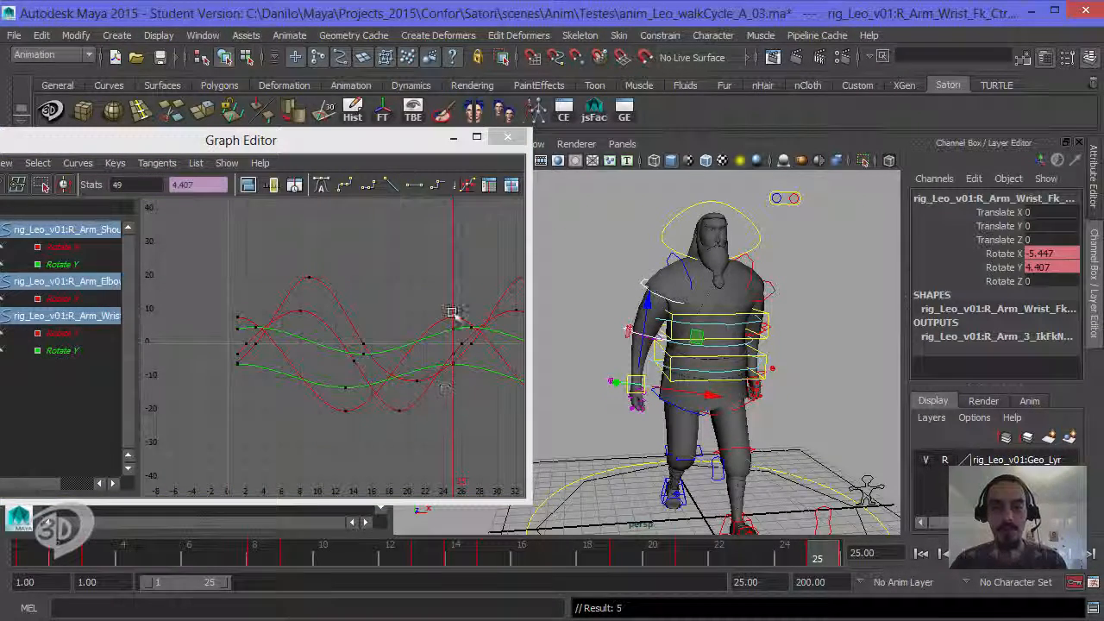
alt+right_drag(436, 365, 382, 299)
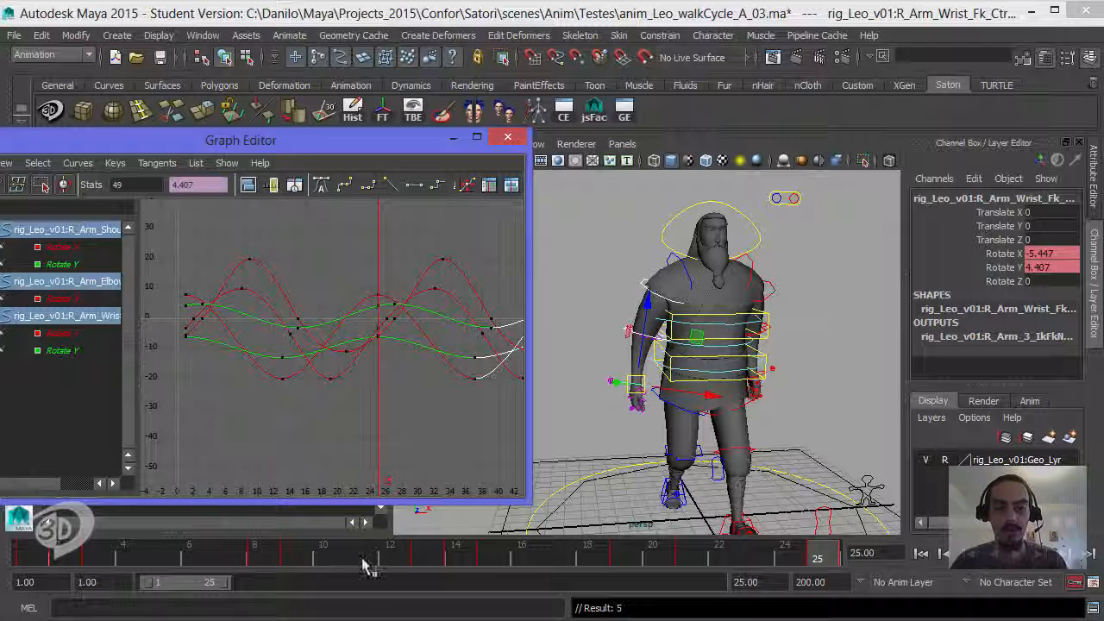
Shift all of the right arm's FK keys 12 frames earlier, aligning the frame 25 keys with frame 13, and deselect the controls
click(422, 564)
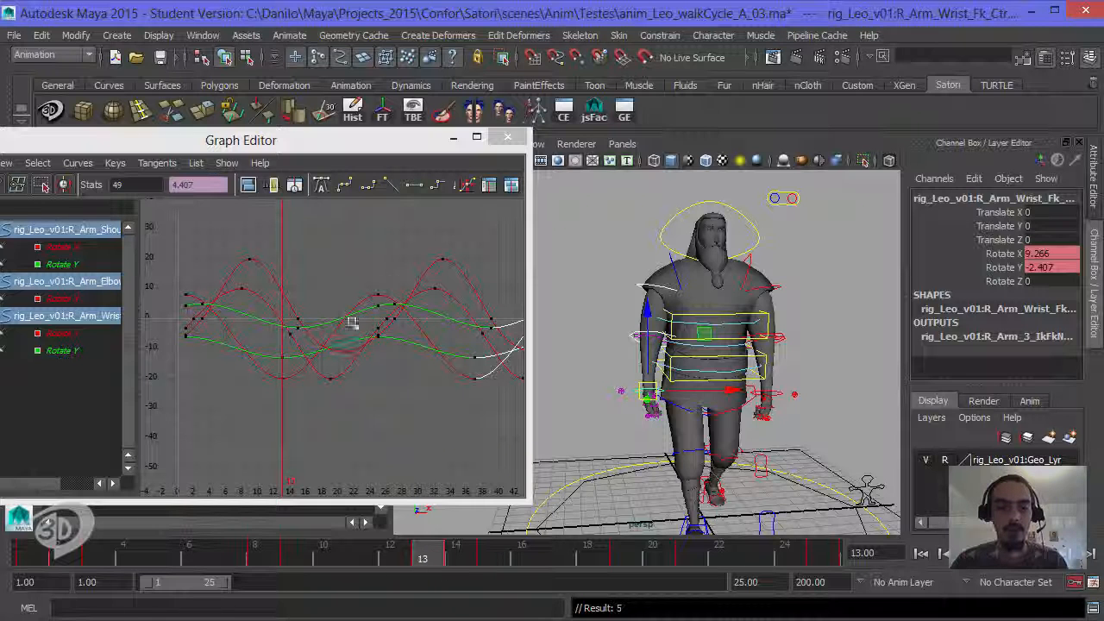
drag(353, 269, 376, 357)
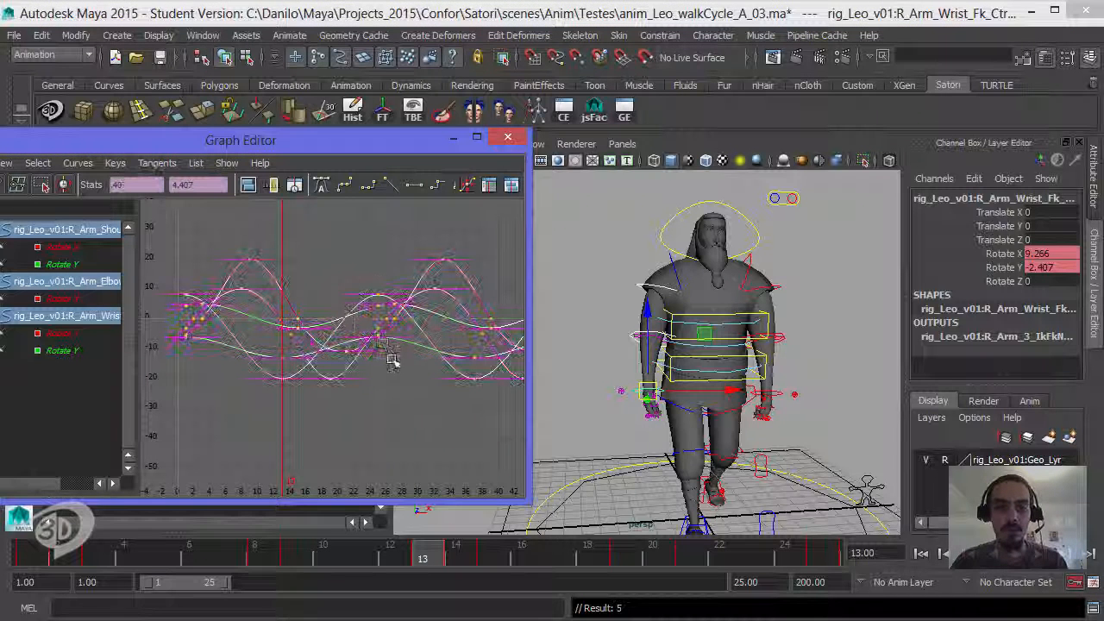
shift+middle_drag(398, 387, 301, 380)
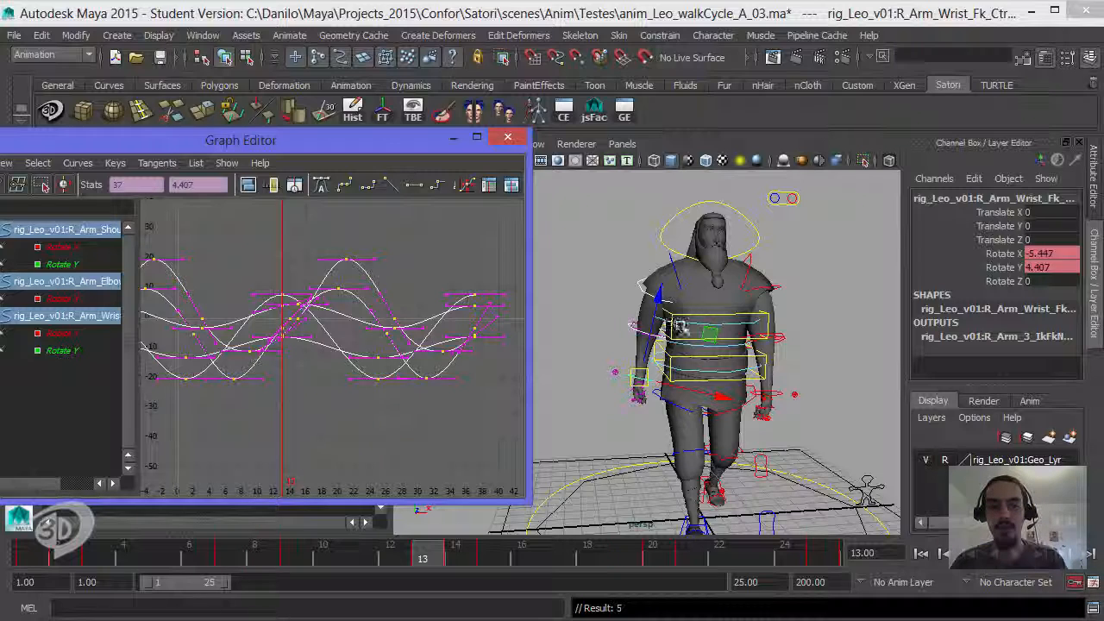
alt+drag(681, 328, 739, 284)
click(808, 301)
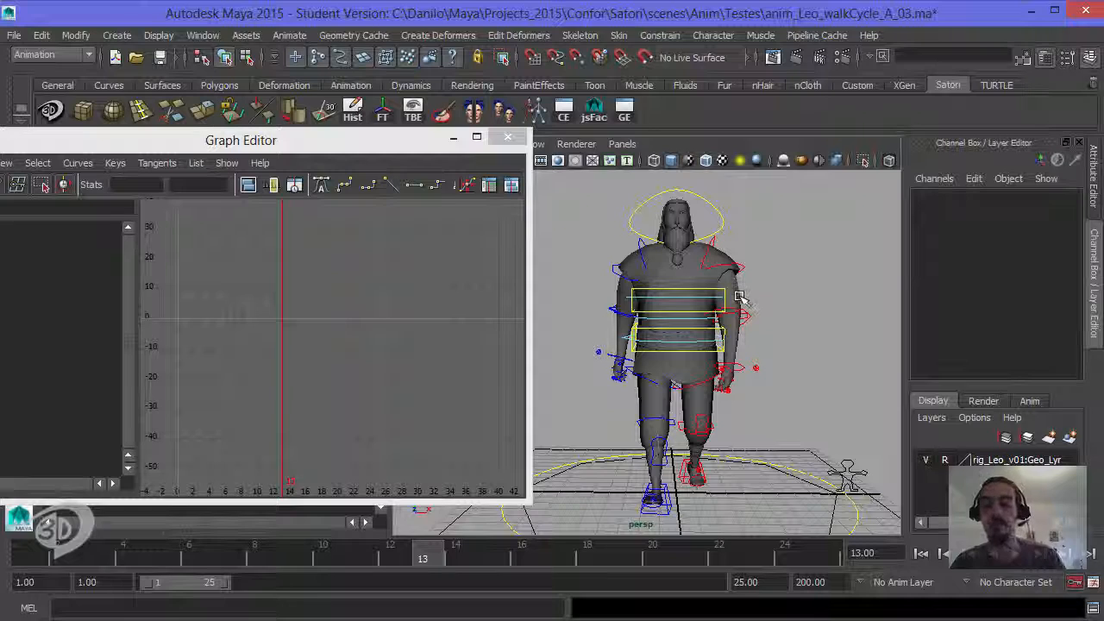
Save the scene anim_Leo_walkCycle_A_03.ma, accepting the student version notice
key(ctrl+s)
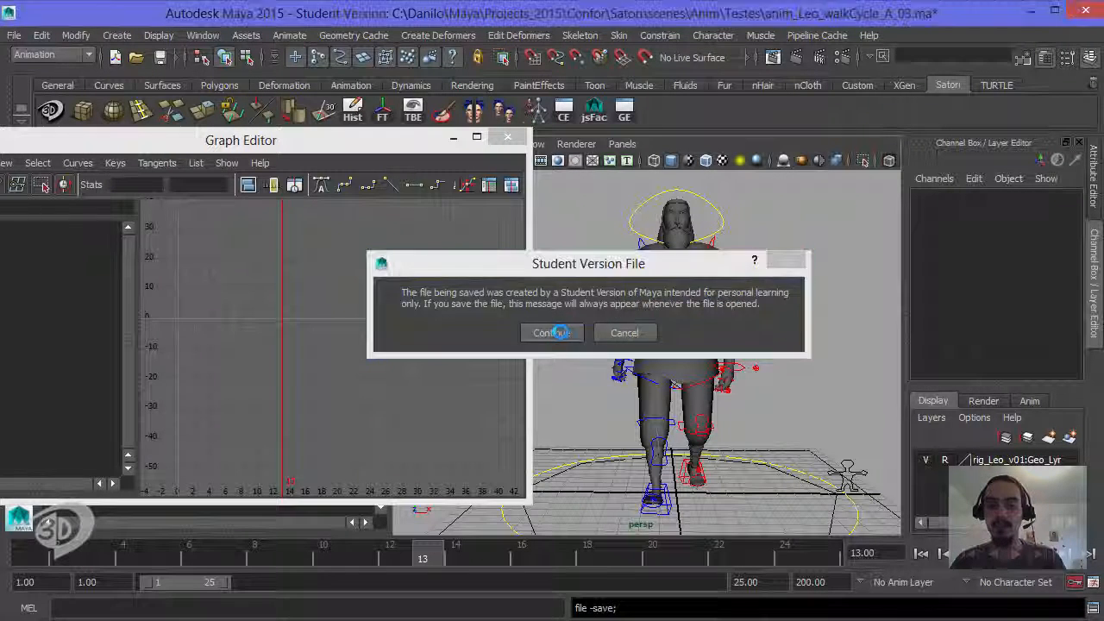
click(552, 332)
click(553, 330)
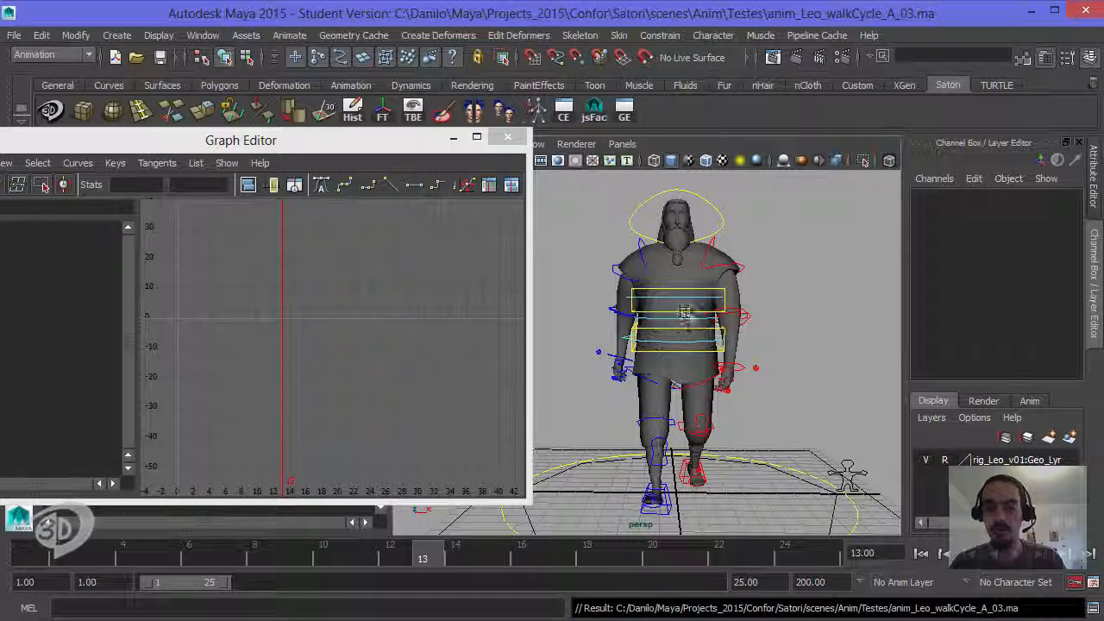
Playblast the front view to the movie file anim_Leo_walkCycle_A_03f and pause its playback
right_click(712, 559)
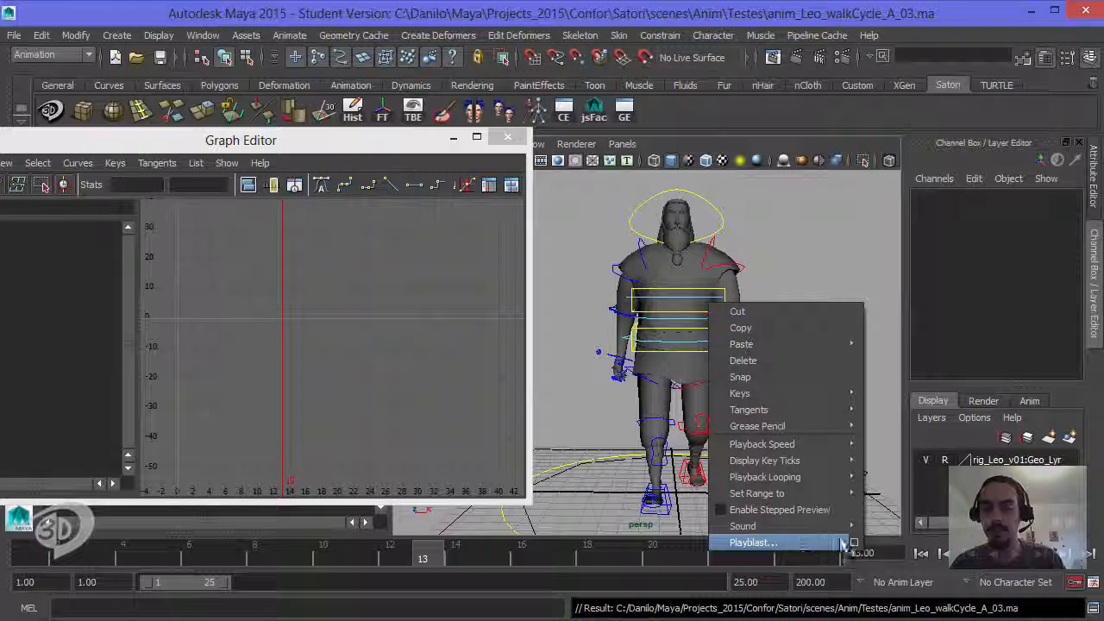
click(854, 543)
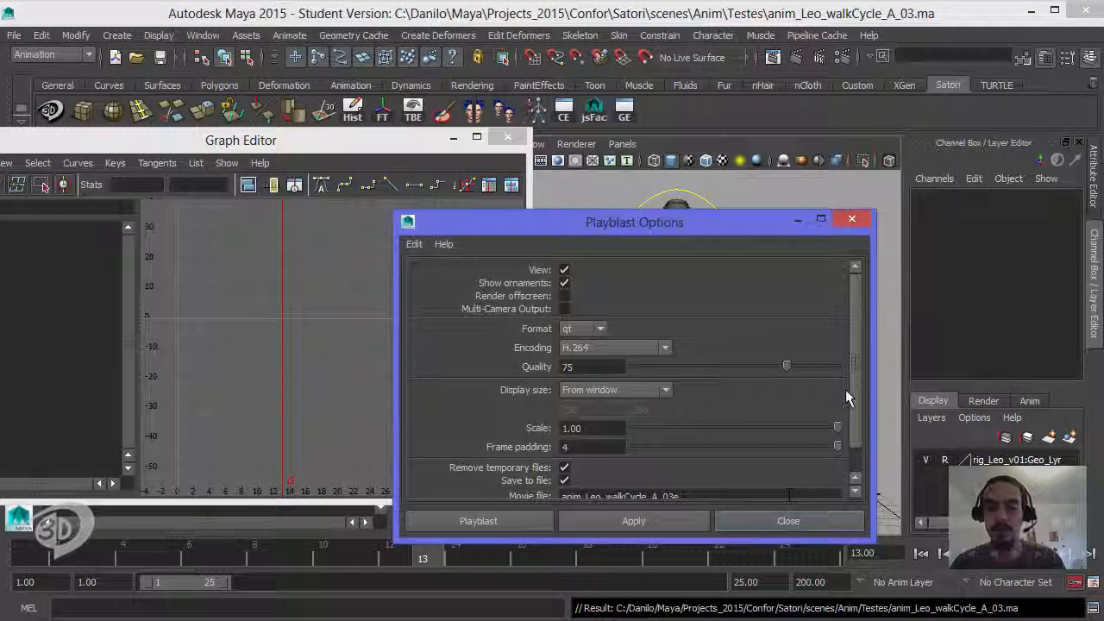
scroll(845, 389, down, 1)
click(711, 461)
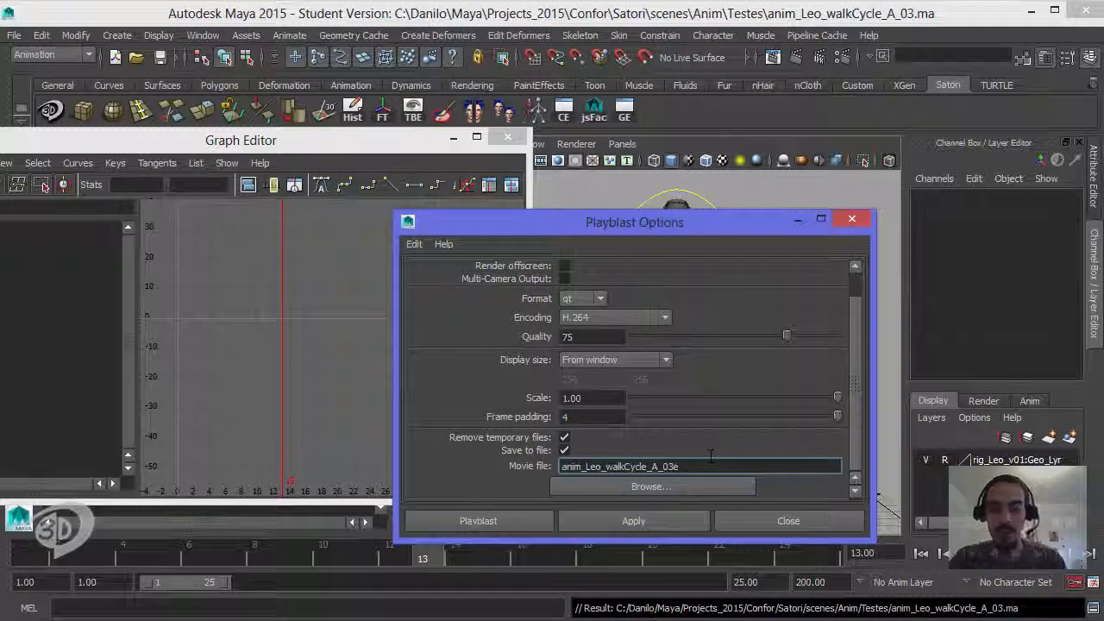
click(480, 521)
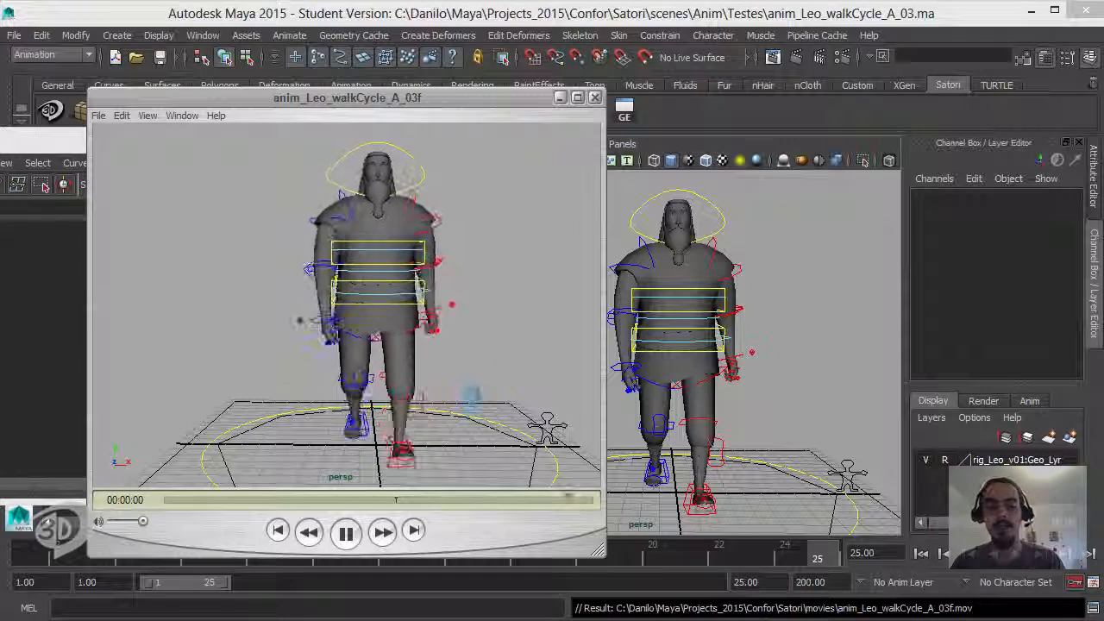
click(349, 532)
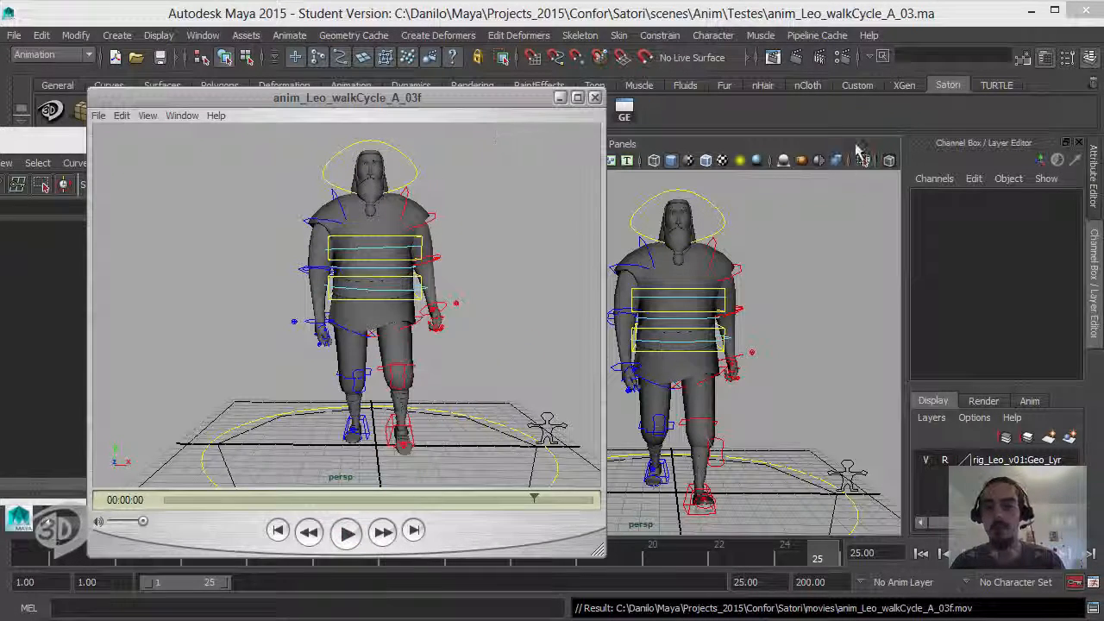
Orbit the perspective view to the character's side and playblast it to the movie file anim_Leo_walkCycle_A_03f_side
click(858, 148)
alt+drag(784, 358, 752, 384)
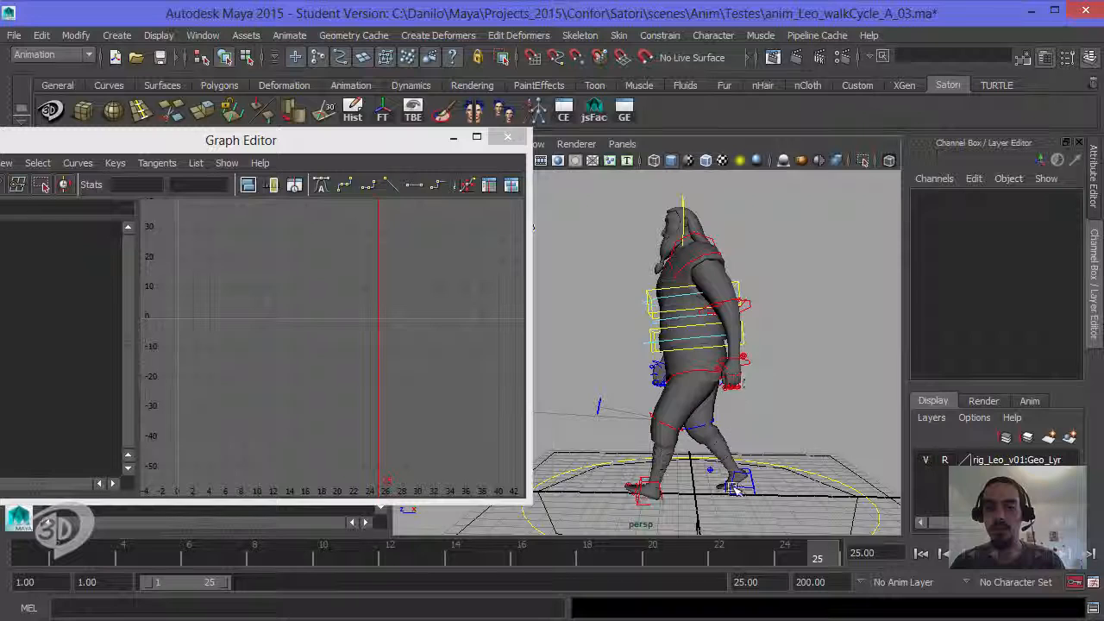
right_click(736, 552)
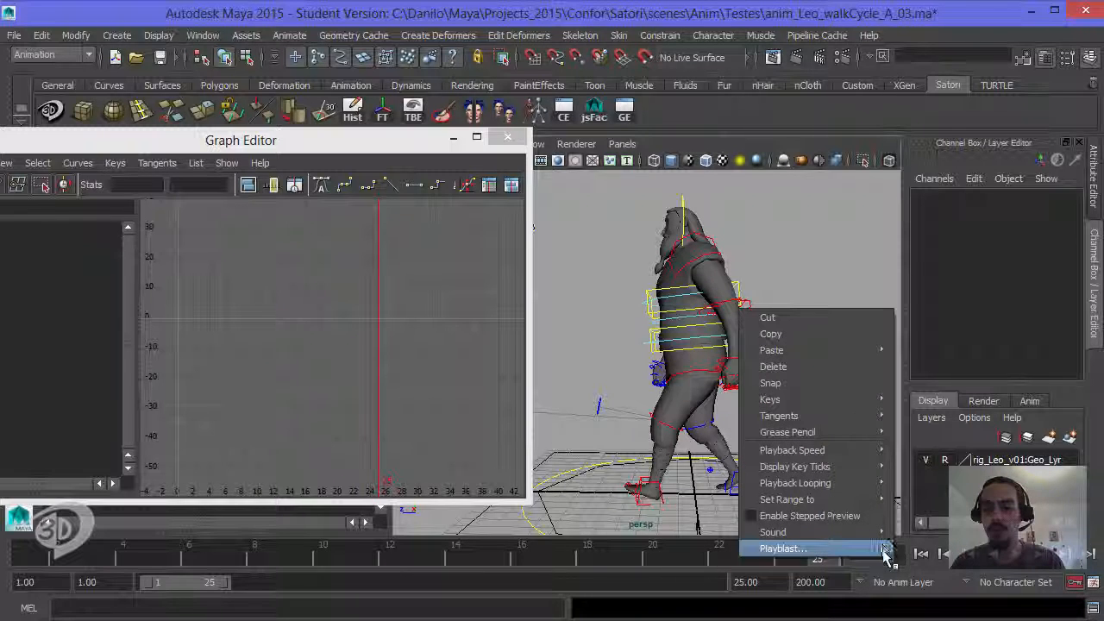
click(883, 549)
scroll(861, 373, down, 1)
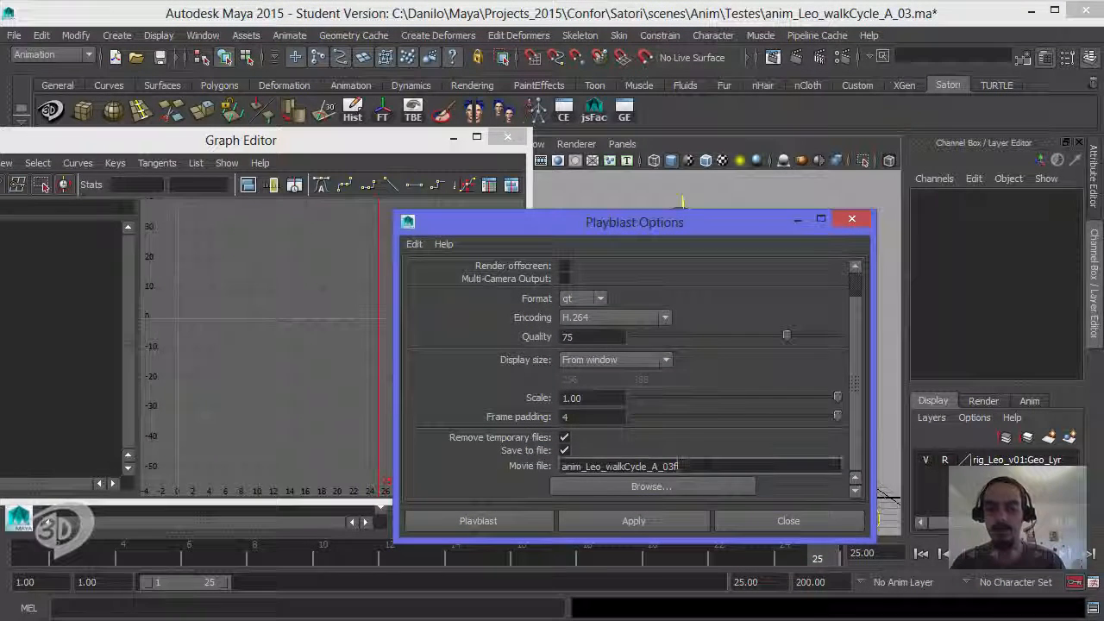
text(_side)
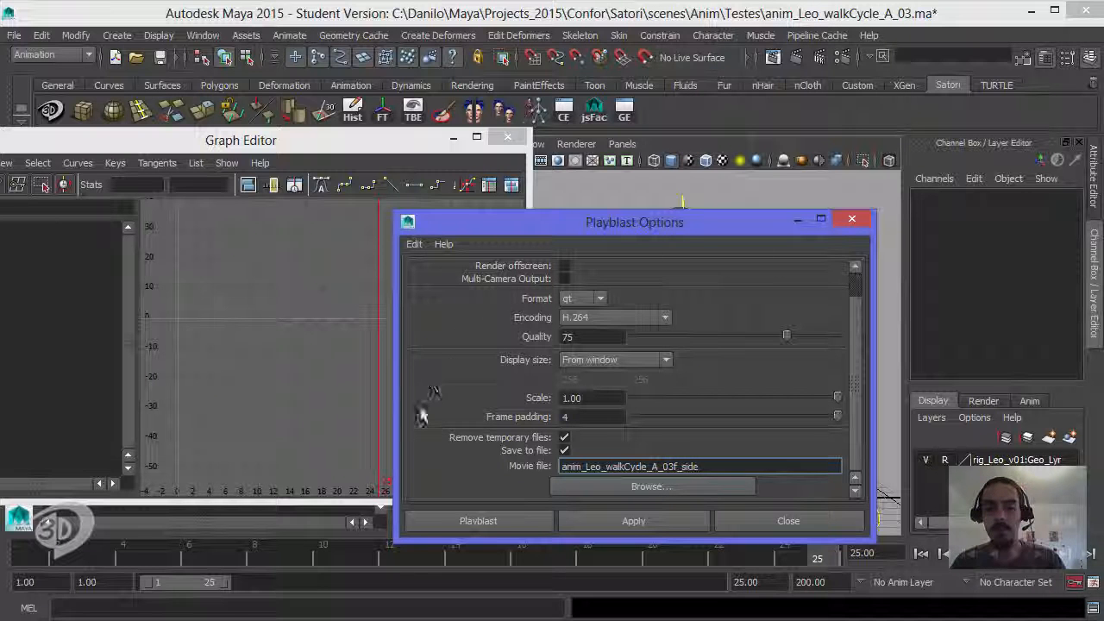
click(455, 522)
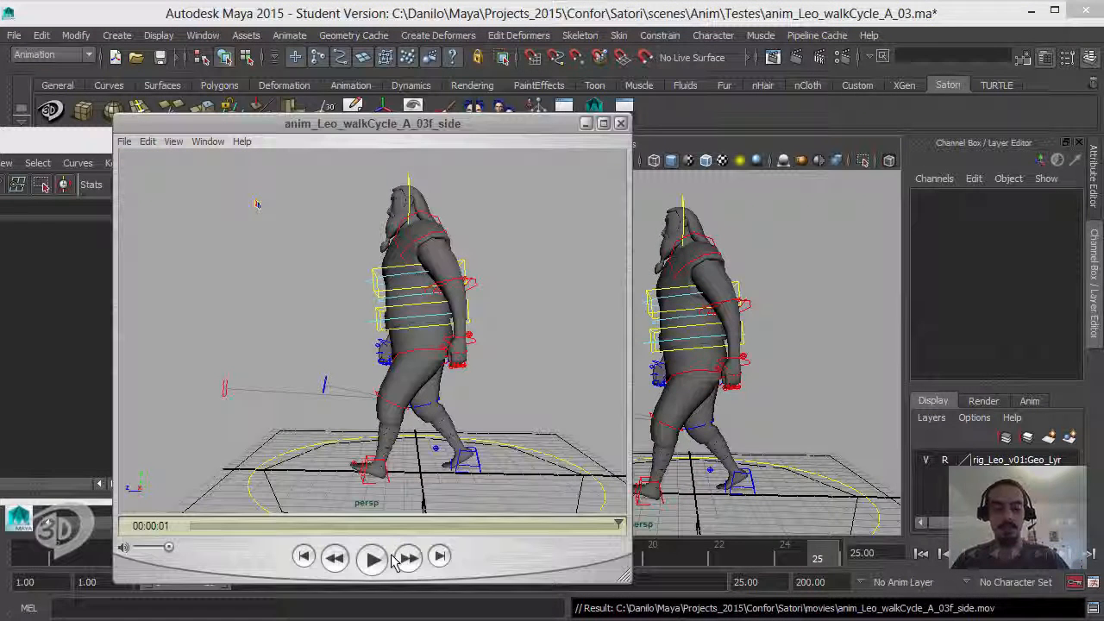
Place the side-view playblast beside the front-view one and play both movies to compare the walk cycle
drag(454, 125, 919, 103)
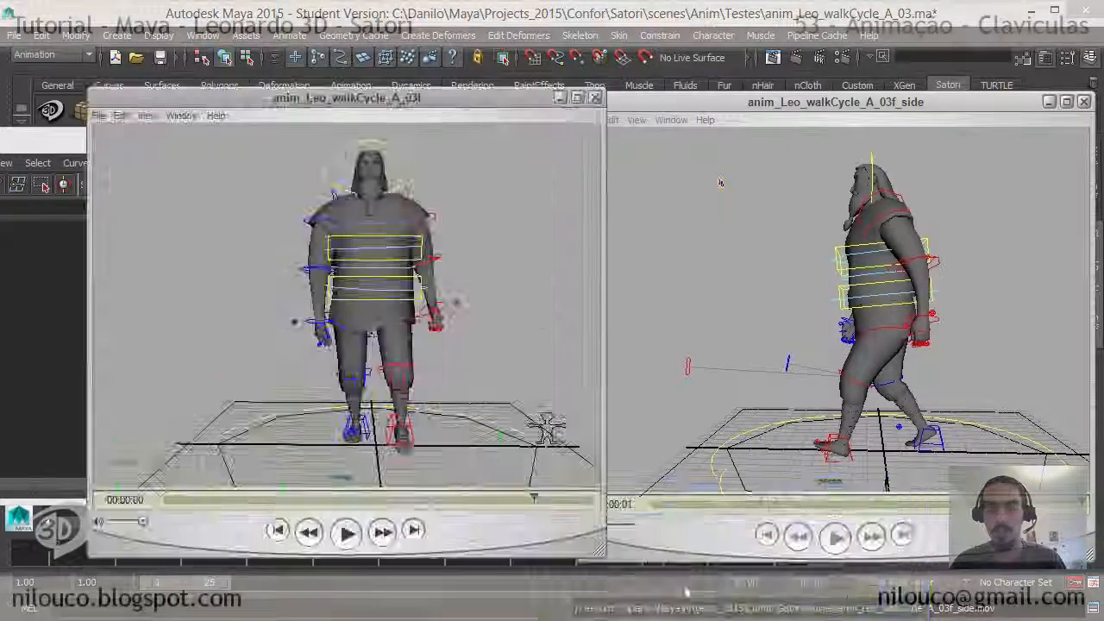
key(space)
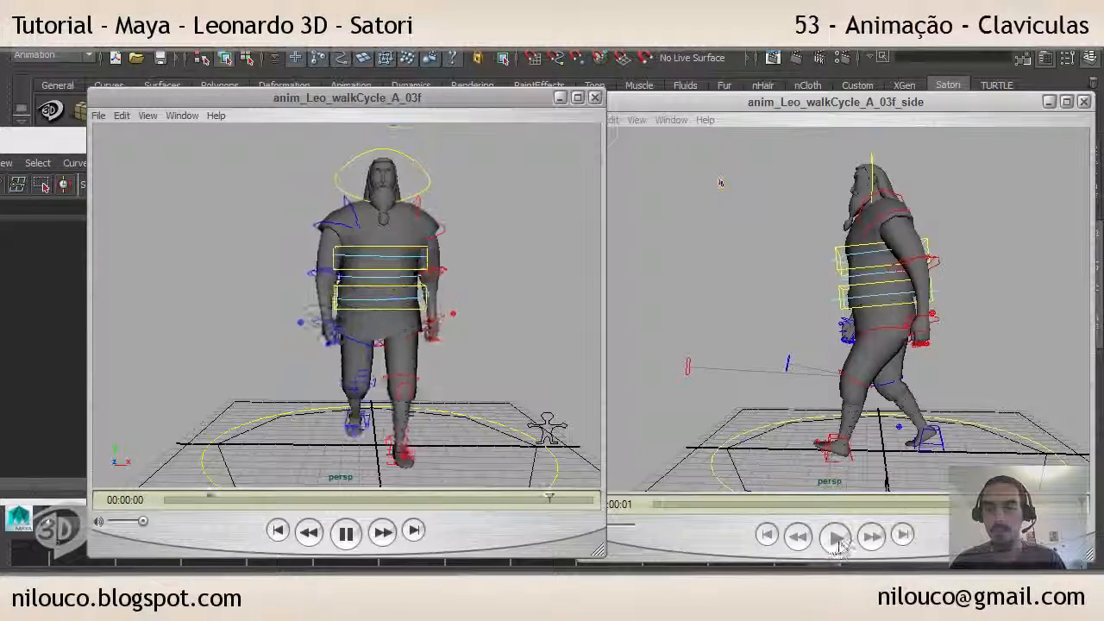
click(834, 538)
click(837, 538)
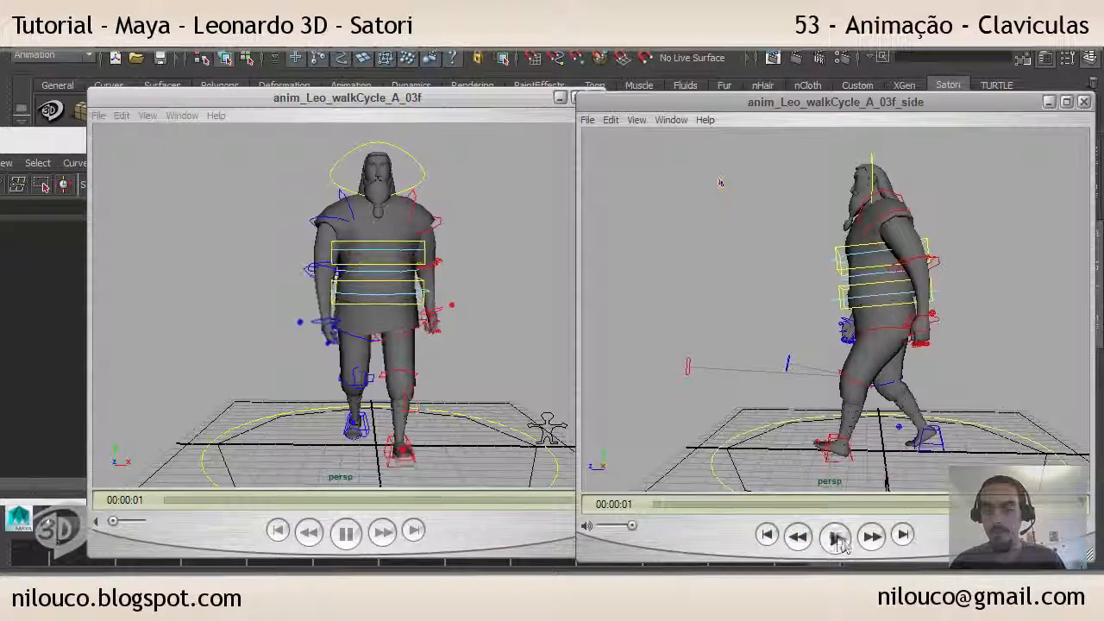